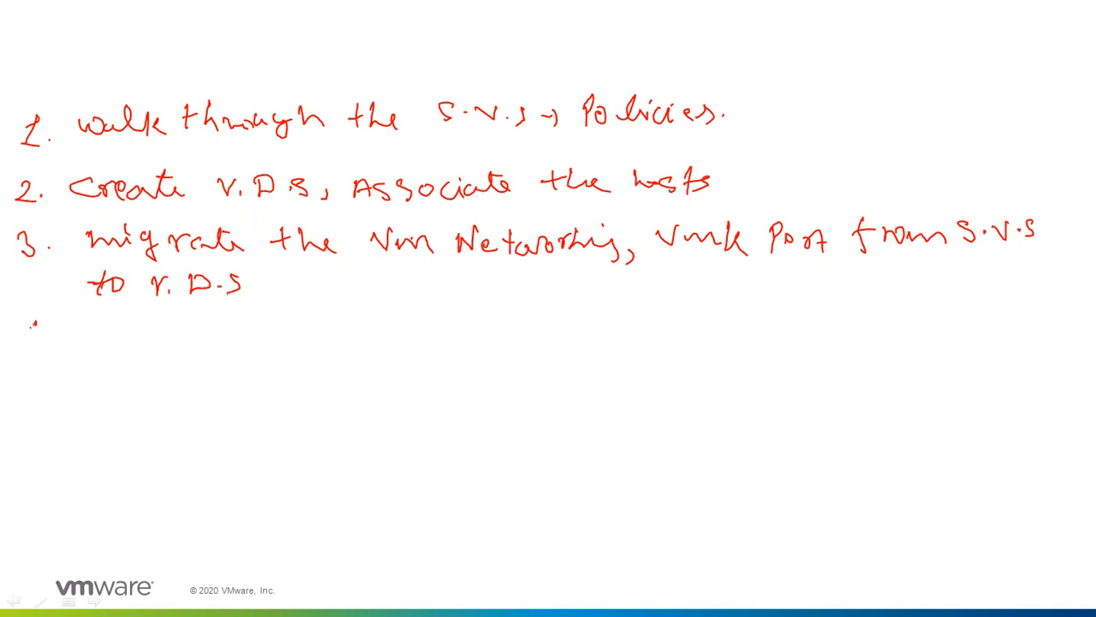
Handwrite item 4, "V.D.S → Policies", beneath the third line of the slide's list, underlining the number and the word's ending.
left_click(46, 340)
left_click(108, 343)
mouse_move(85, 335)
left_mouse_down()
mouse_move(105, 328)
mouse_move(124, 347)
mouse_move(174, 342)
mouse_move(166, 347)
left_mouse_up()
left_click(148, 340)
mouse_move(199, 338)
left_mouse_down()
mouse_move(214, 348)
mouse_move(261, 325)
mouse_move(330, 341)
left_mouse_up()
left_click(314, 321)
mouse_move(334, 332)
left_mouse_down()
mouse_move(341, 354)
mouse_move(352, 353)
left_mouse_up()
left_click(371, 343)
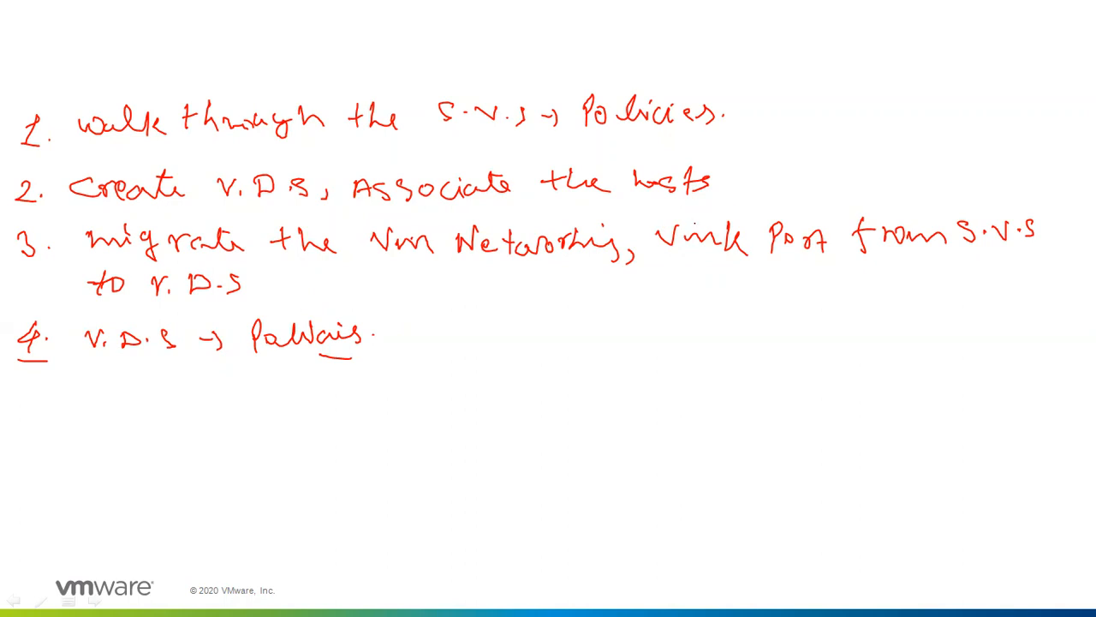
Extend handwritten item 2 on the slide with ", Portgroups in V.D.S" after the word "hosts".
mouse_move(730, 184)
left_mouse_down()
mouse_move(727, 197)
mouse_move(781, 166)
mouse_move(793, 183)
mouse_move(838, 182)
mouse_move(854, 199)
mouse_move(908, 182)
left_mouse_up()
mouse_move(903, 166)
left_mouse_down()
mouse_move(916, 190)
mouse_move(973, 175)
mouse_move(1038, 185)
left_mouse_up()
left_click(1024, 176)
left_click(1031, 175)
mouse_move(1036, 160)
left_mouse_down()
mouse_move(1040, 183)
mouse_move(1064, 183)
left_mouse_up()
left_click_drag(1076, 180, 1058, 197)
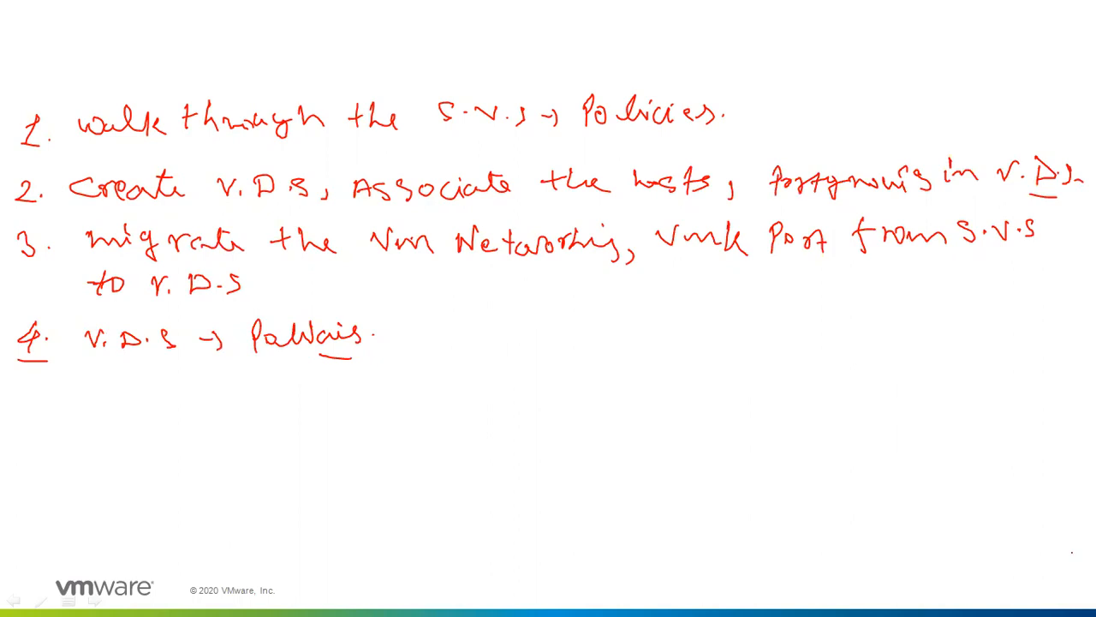
End the slide show and keep the ink annotations on the slide.
key("Escape")
key("Escape")
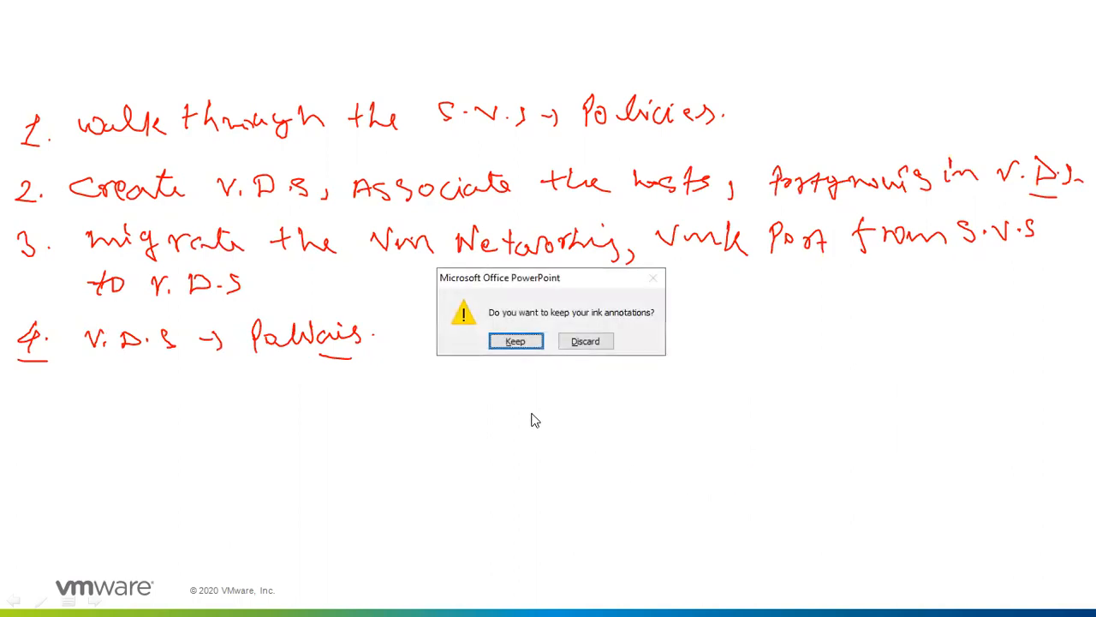
left_click(517, 344)
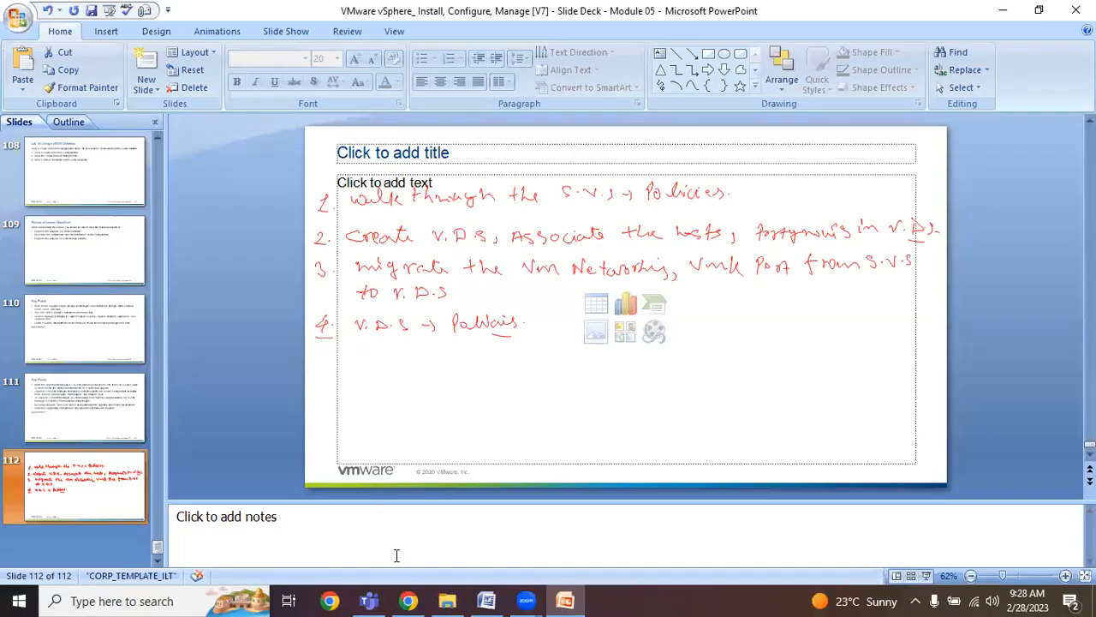
Switch to the vSphere Client in Chrome and open the security settings of vSwitch1 on host esxi01.vmlab.local.
left_click(408, 600)
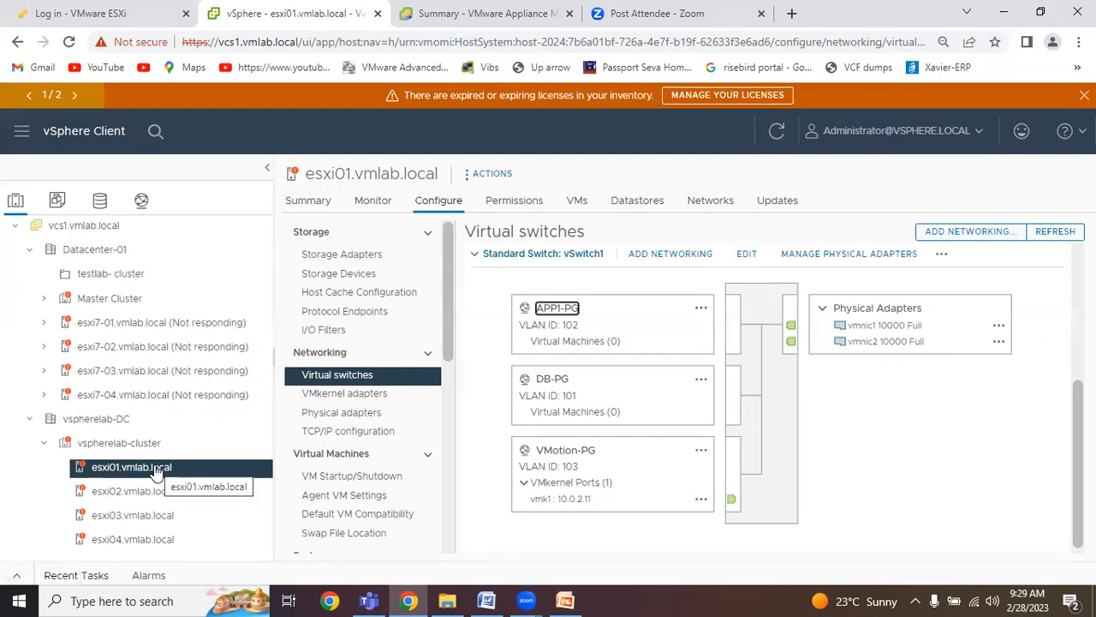
left_click(746, 253)
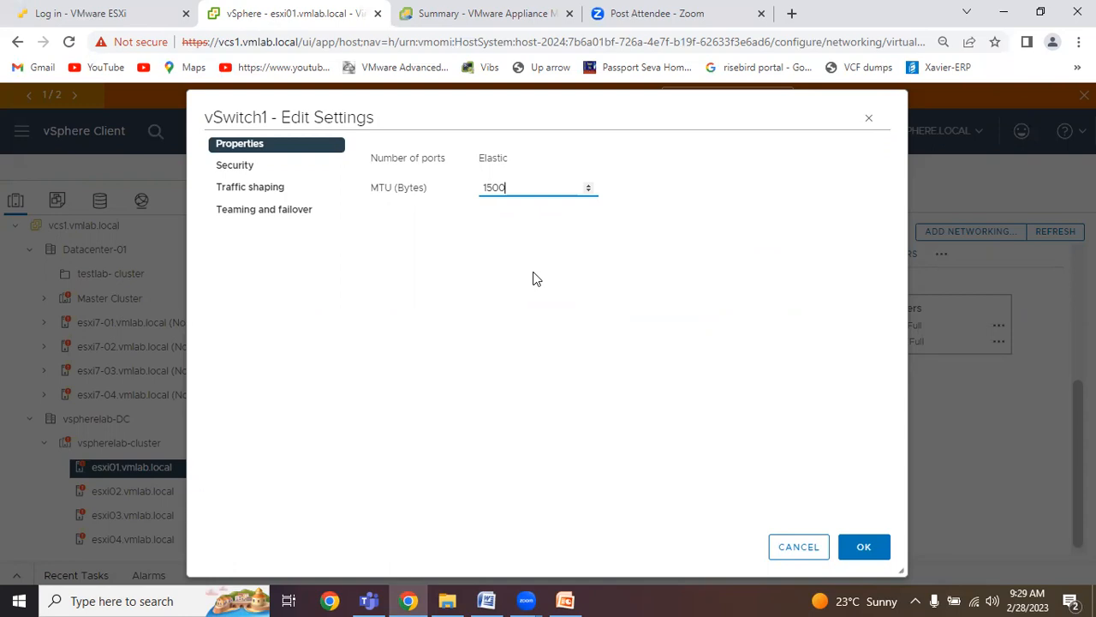
left_click(276, 167)
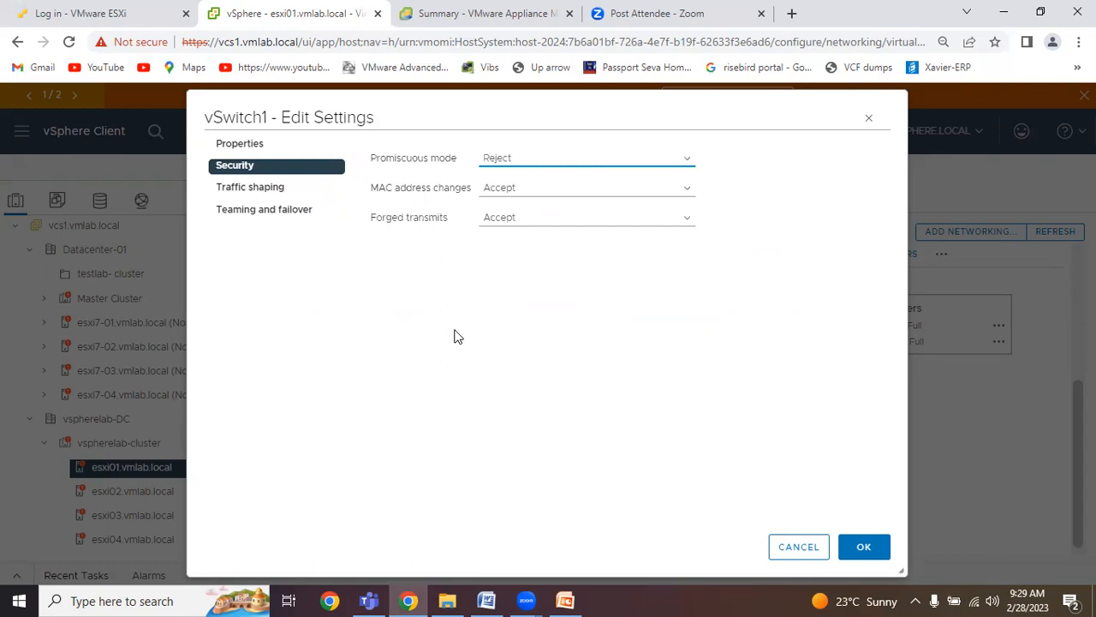
Try Accept for vSwitch1's promiscuous mode, and return it to Reject.
left_click(553, 164)
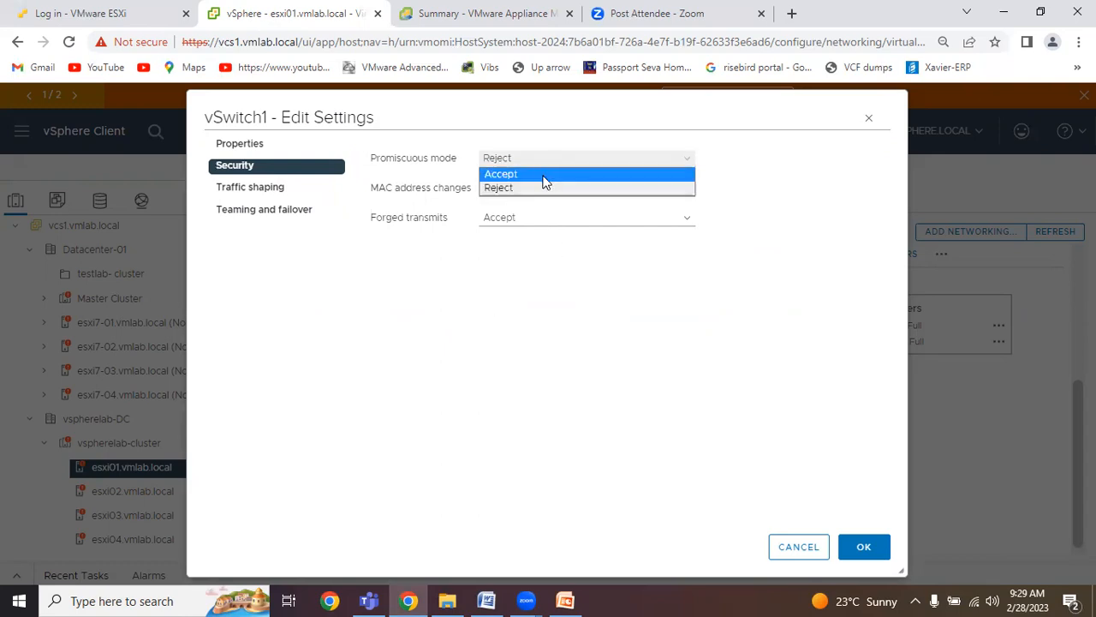
left_click(531, 191)
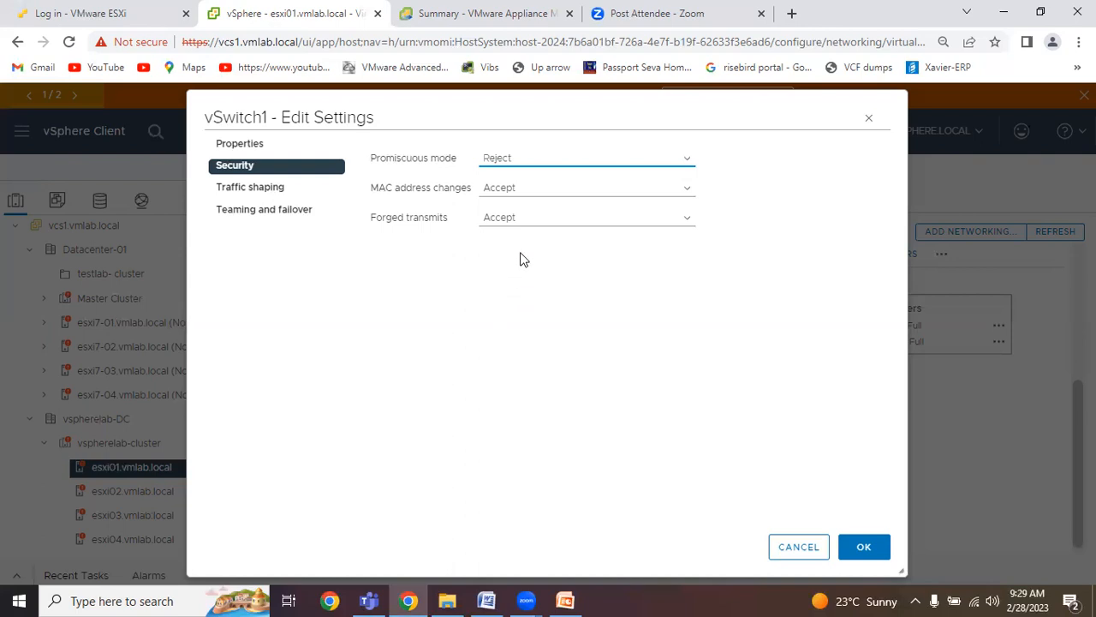
left_click(531, 162)
left_click(531, 175)
left_click(528, 165)
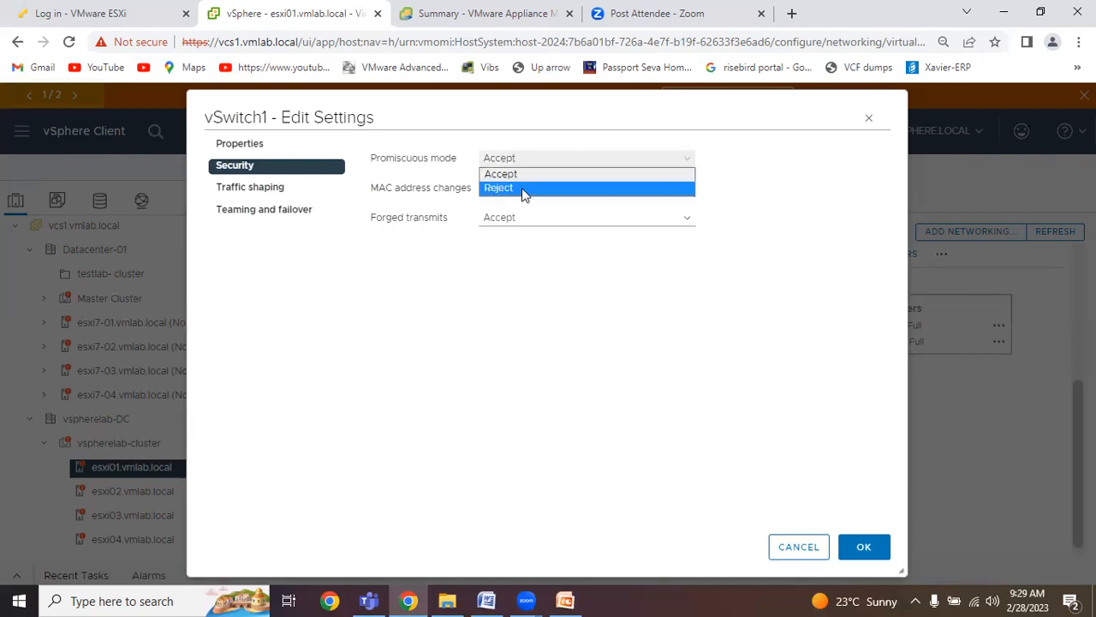
left_click(523, 190)
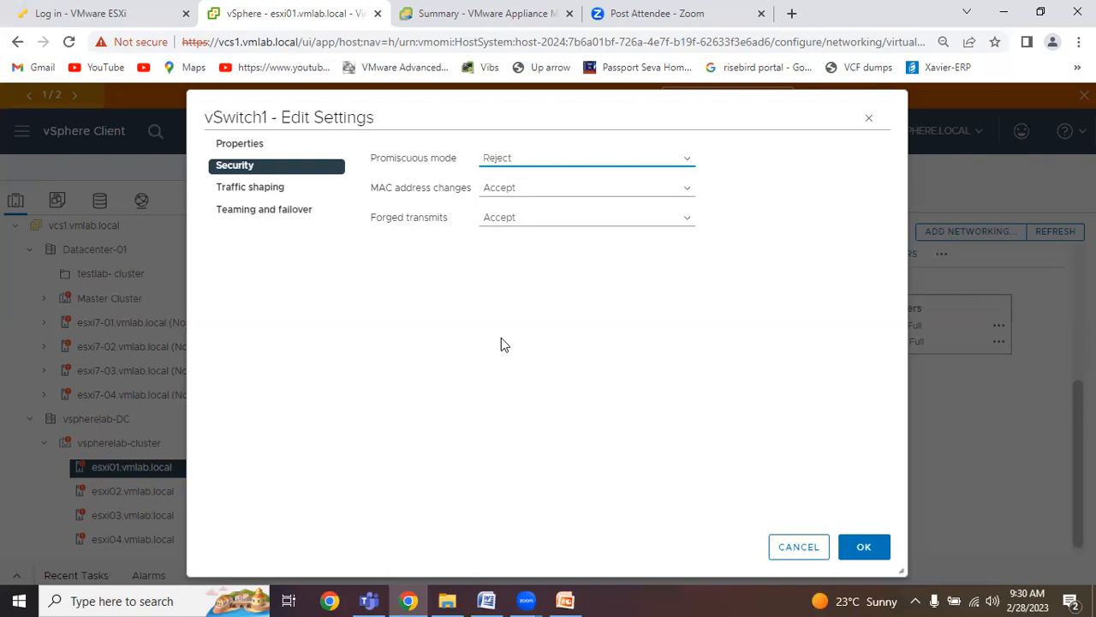
Try Reject for vSwitch1's MAC address changes policy, and return it to Accept.
left_click(523, 202)
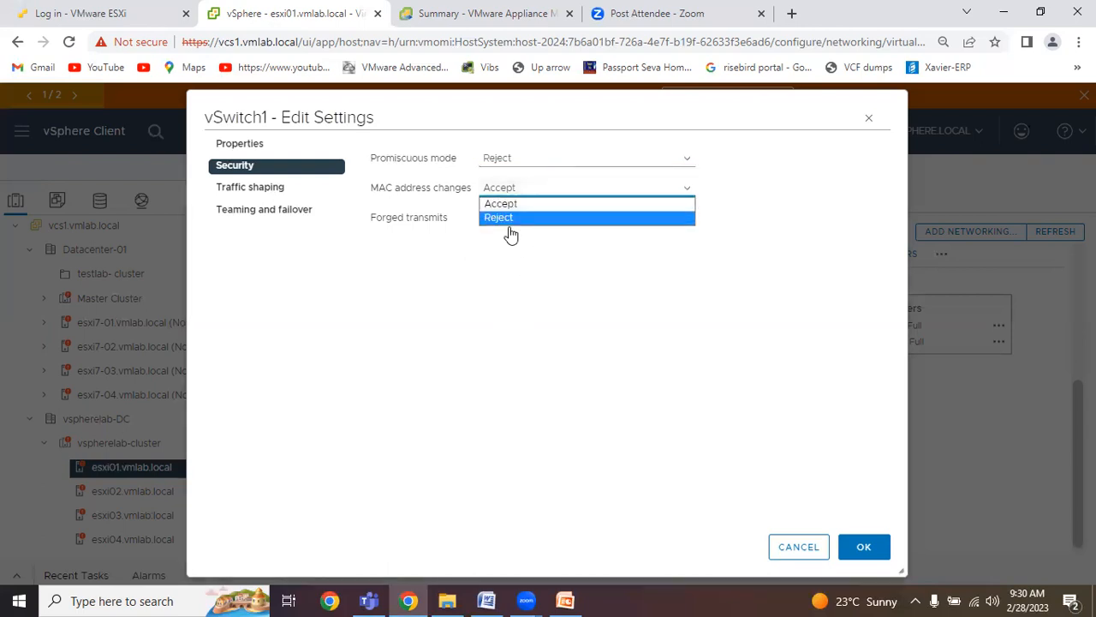
left_click(511, 229)
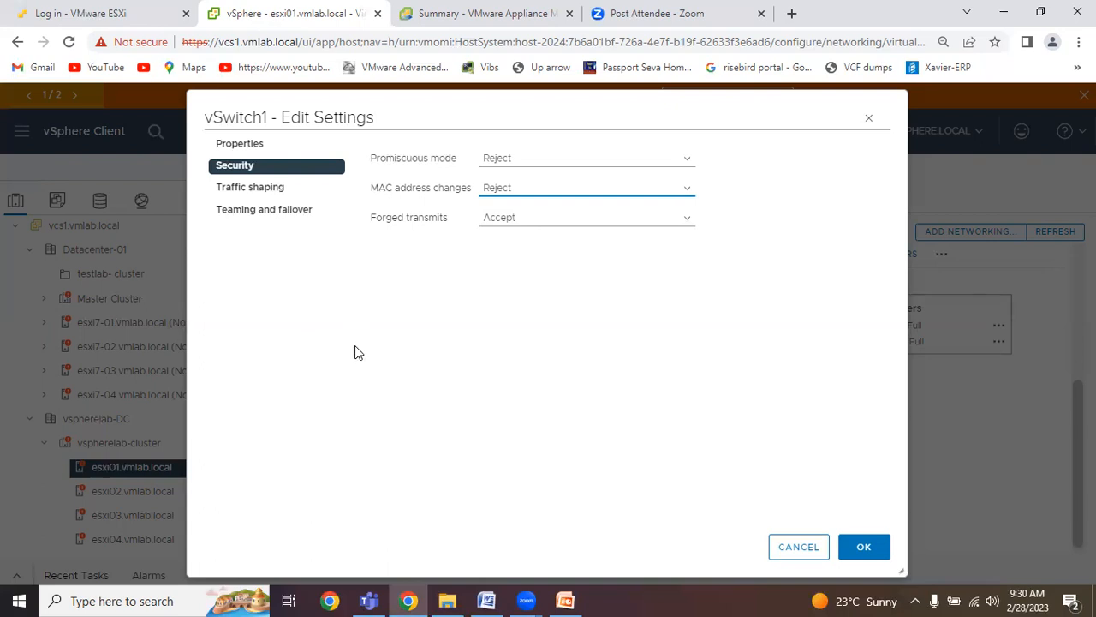
left_click(493, 196)
left_click(529, 192)
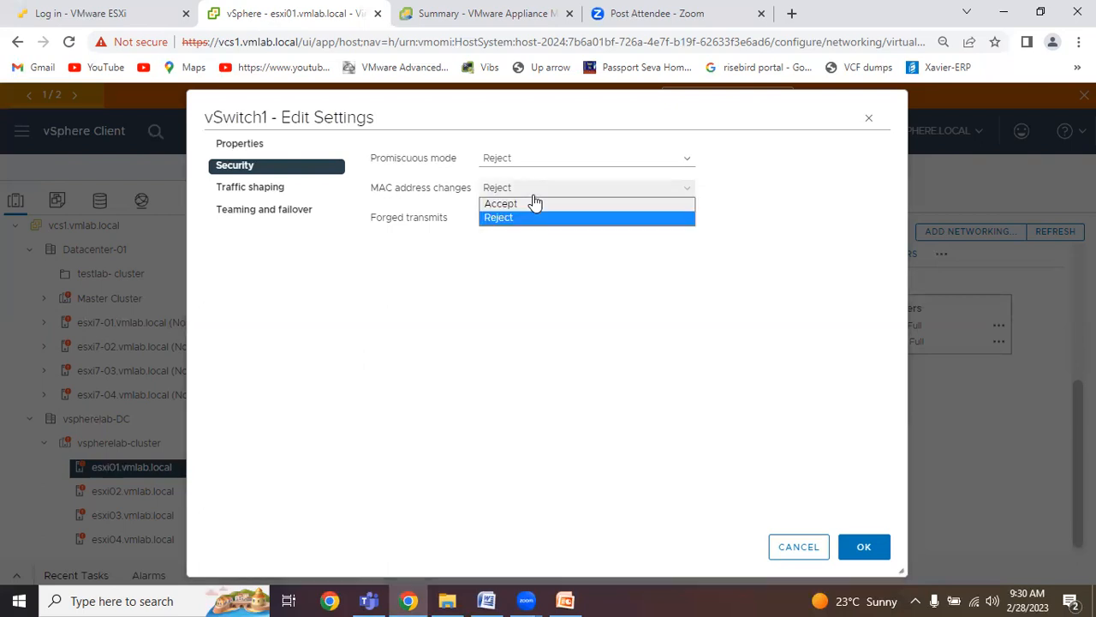
left_click(520, 206)
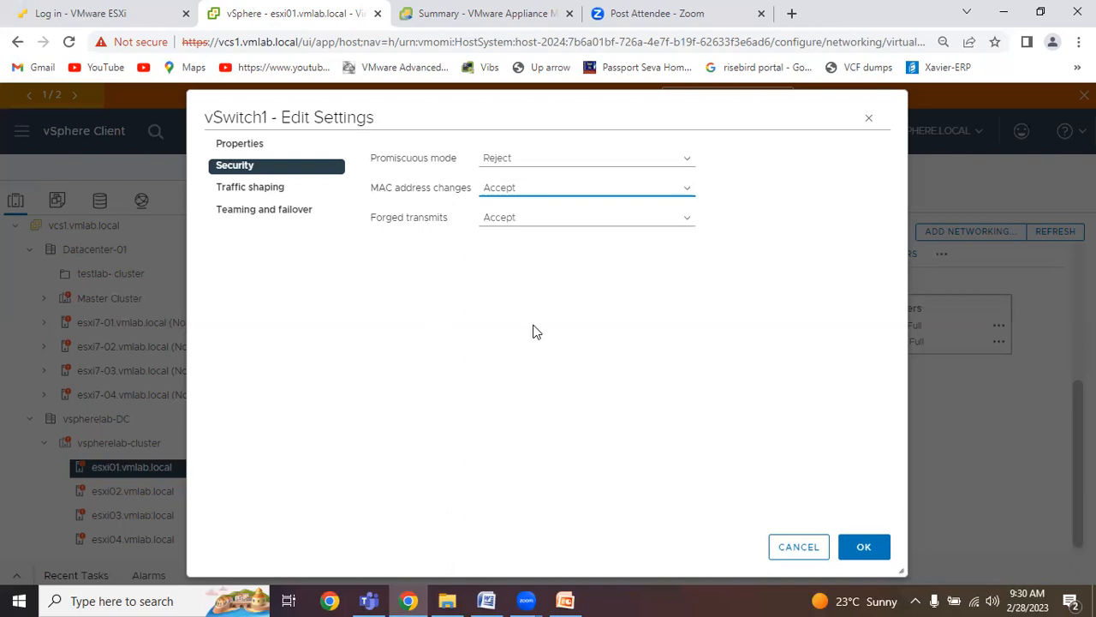
Try Reject for vSwitch1's forged transmits policy, and return it to Accept.
left_click(507, 221)
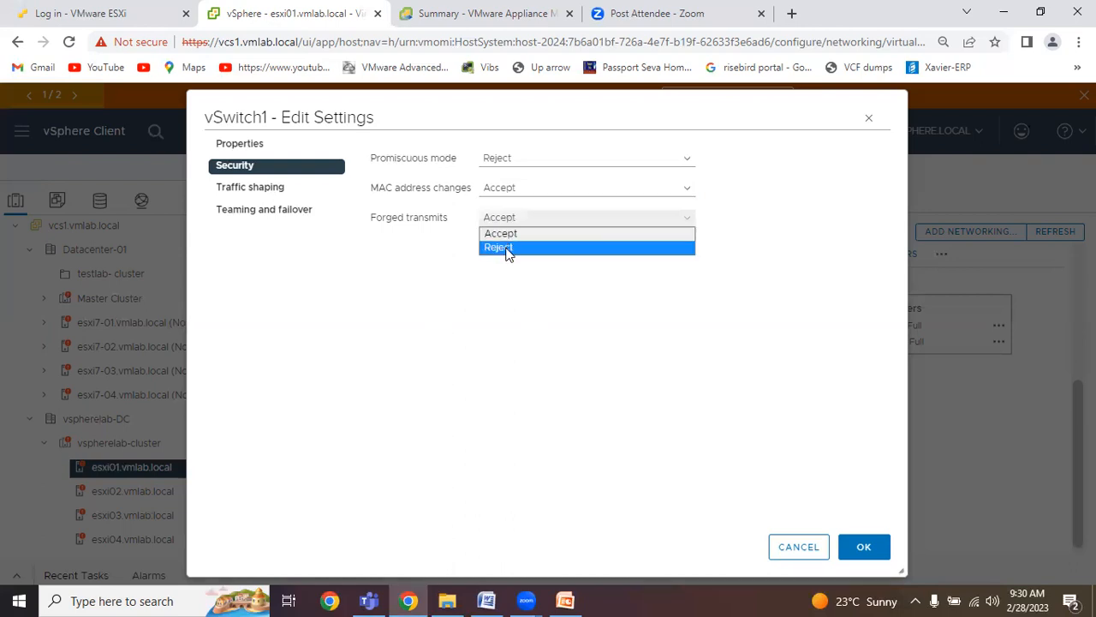
left_click(506, 249)
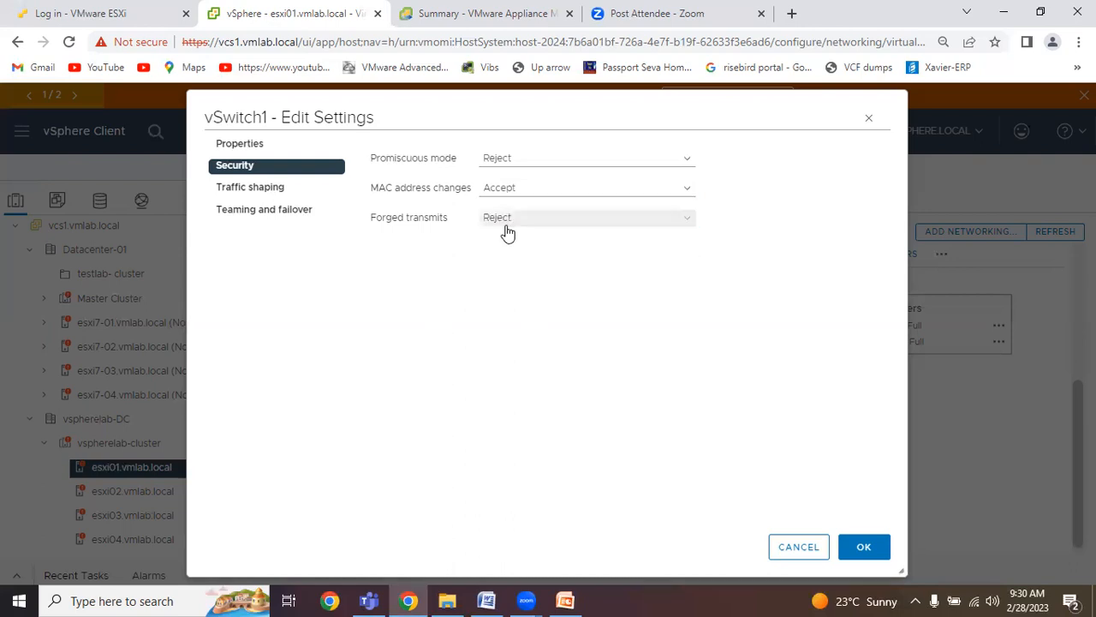
left_click(506, 222)
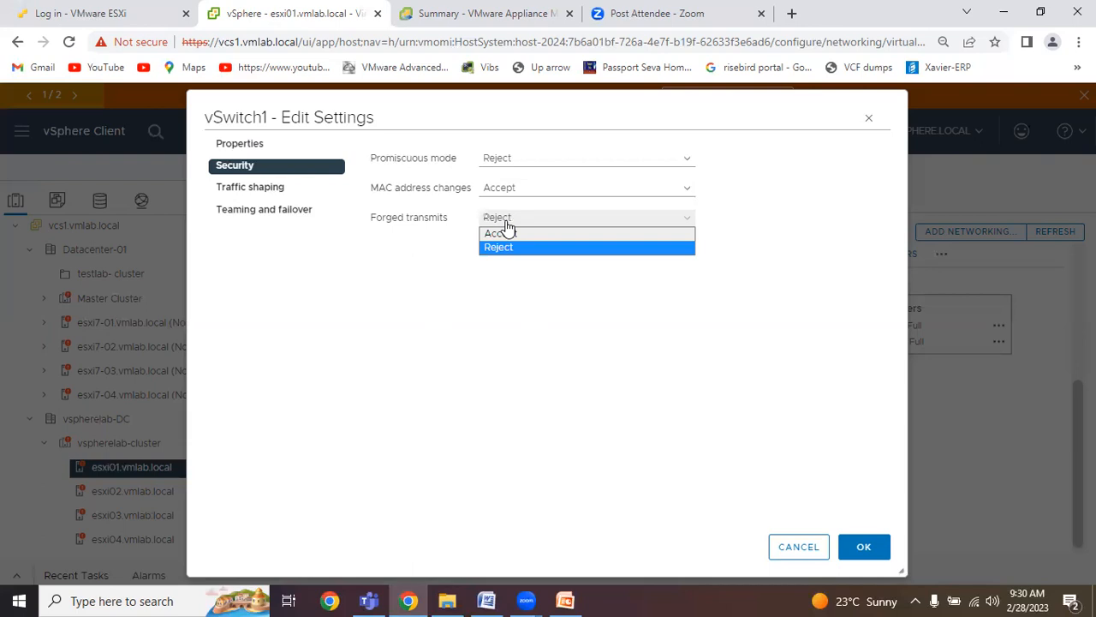
left_click(510, 234)
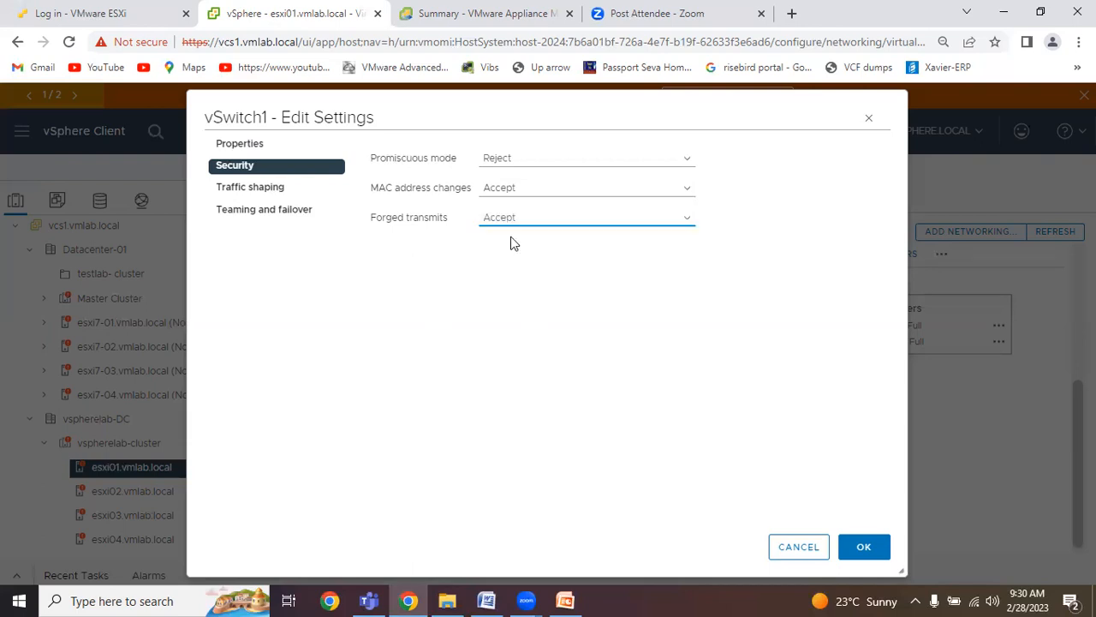
Examine vSwitch1's traffic shaping policy and its available status options.
left_click(257, 190)
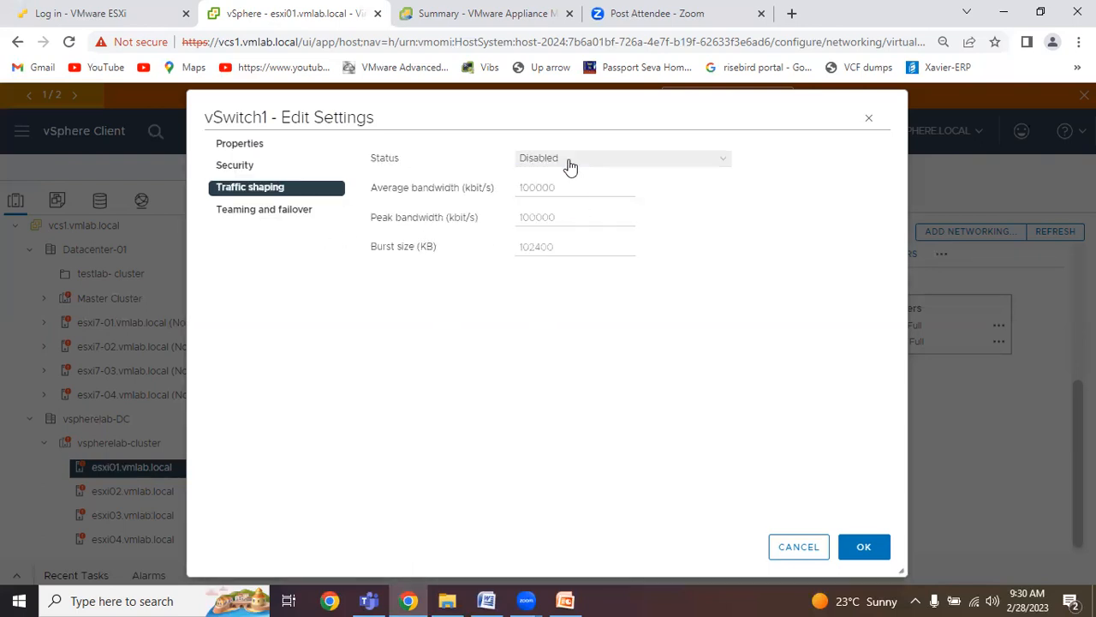
left_click(531, 163)
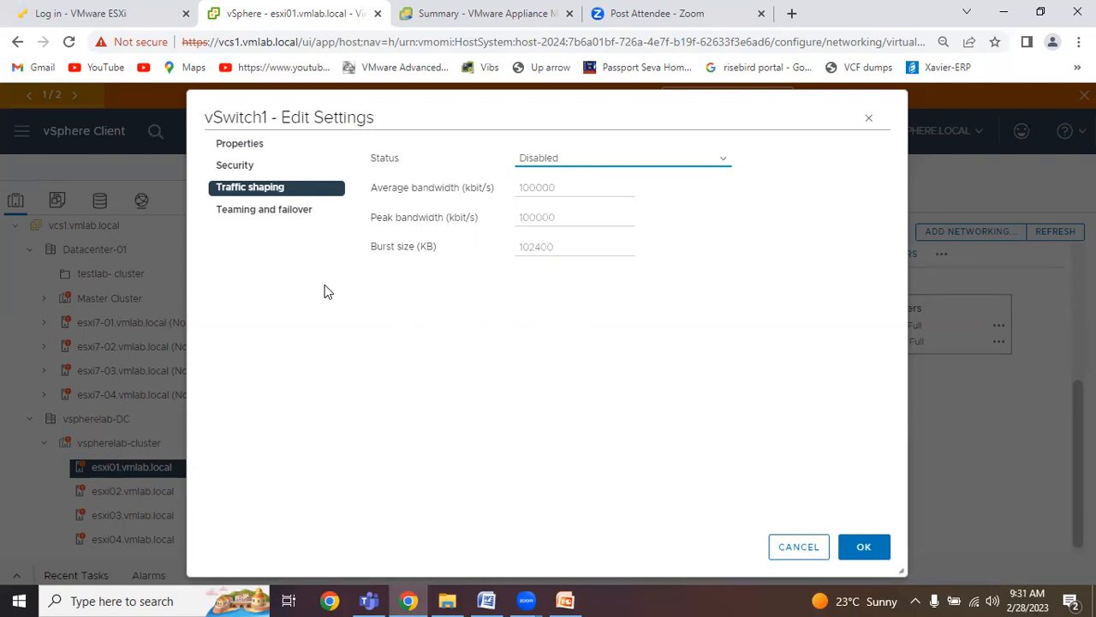
left_click(533, 164)
Open vSwitch1's teaming and failover policy and examine the load balancing options, keeping Route based on originating virtual port.
left_click(274, 213)
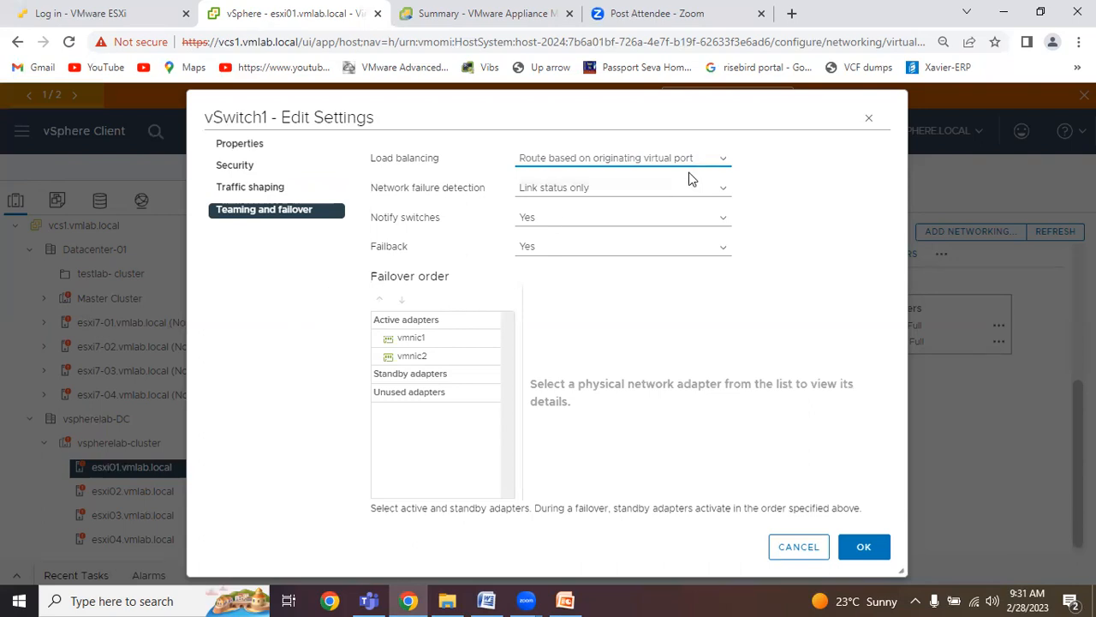
left_click(665, 161)
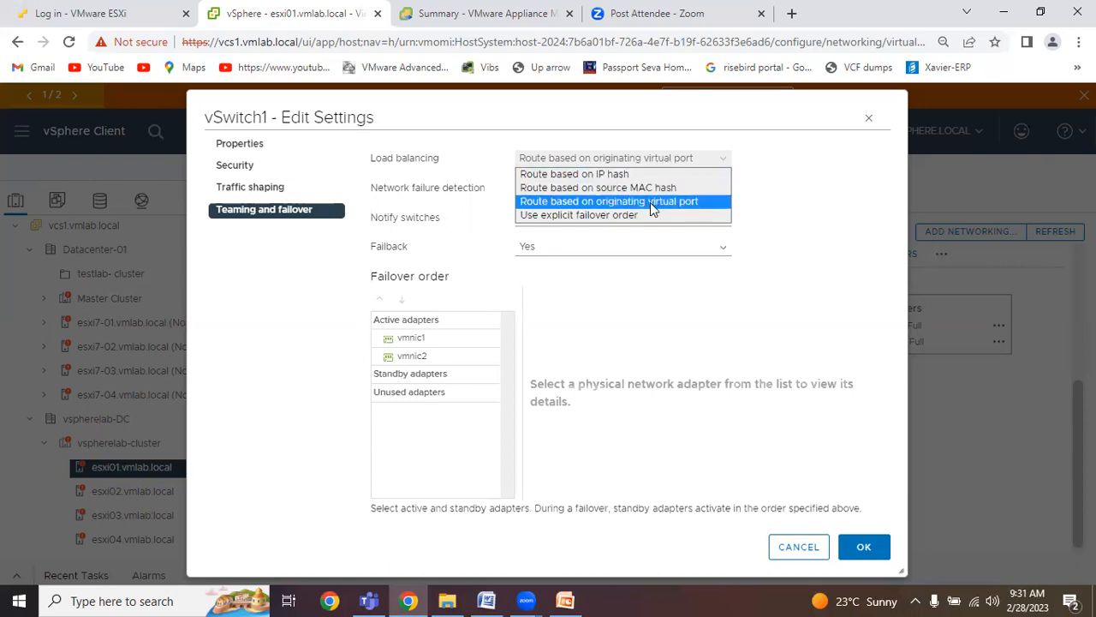
left_click(650, 202)
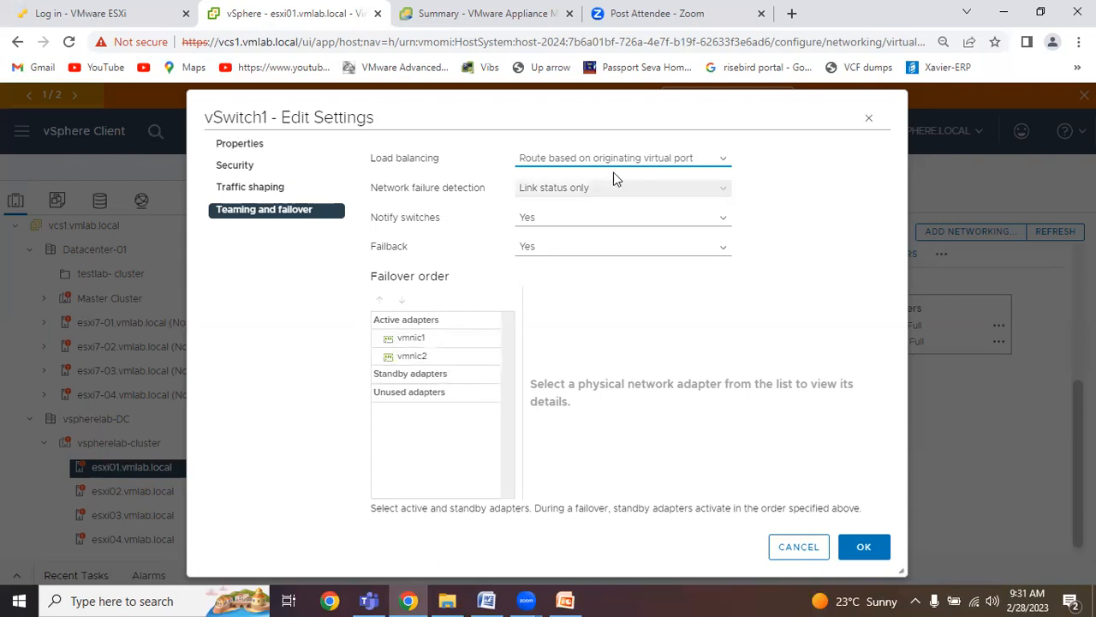
Try load balancing by source MAC hash, IP hash and explicit failover order, and return to Route based on originating virtual port.
left_click(593, 159)
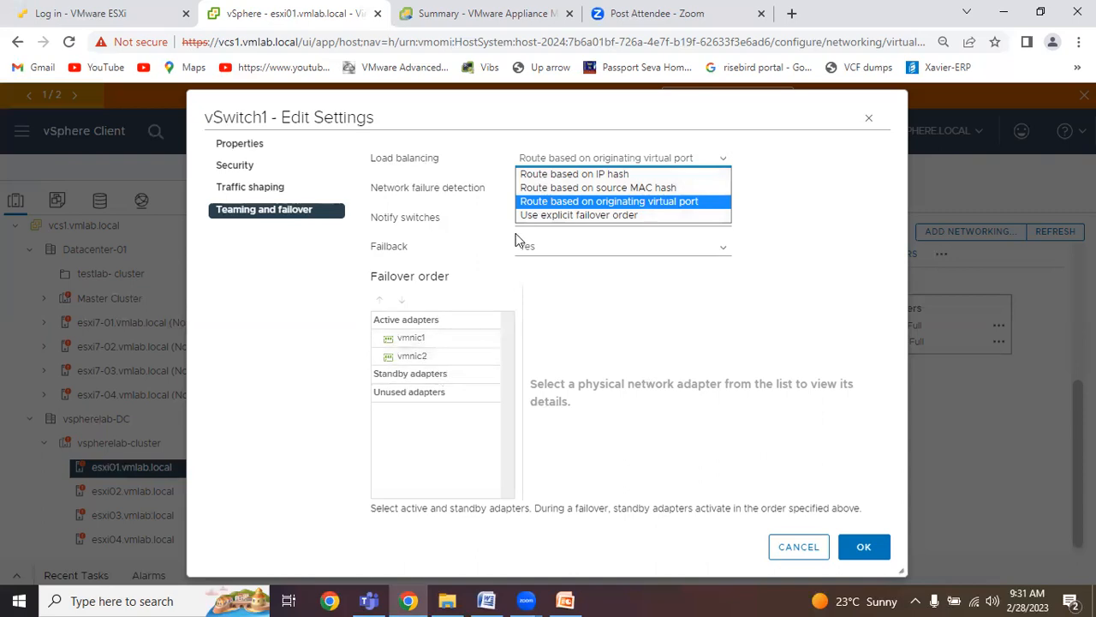
left_click(604, 189)
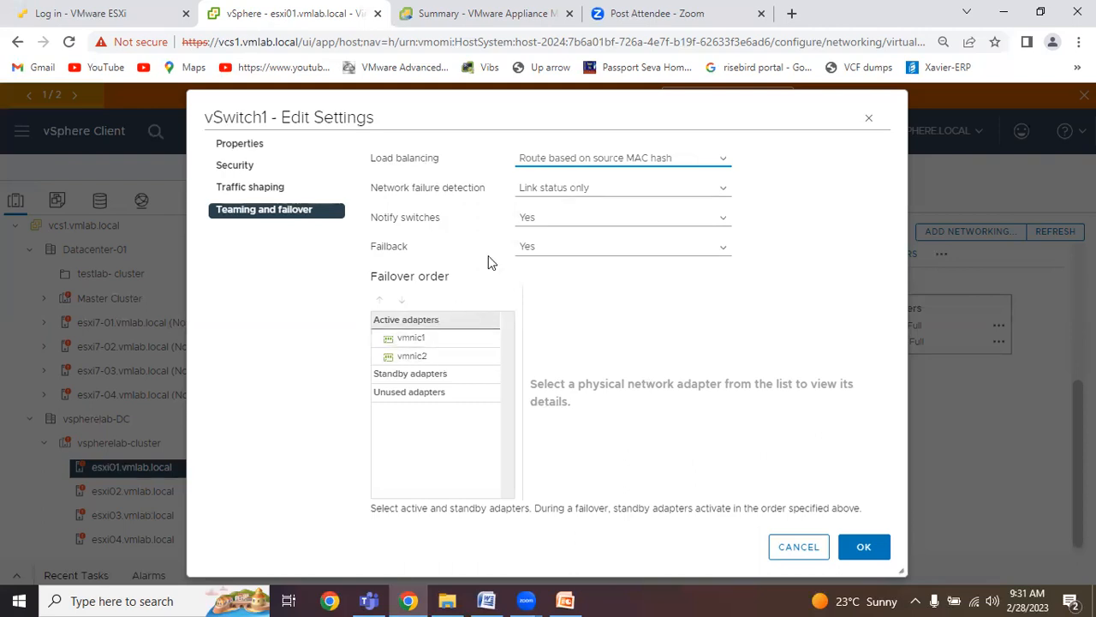
left_click(574, 166)
left_click(576, 172)
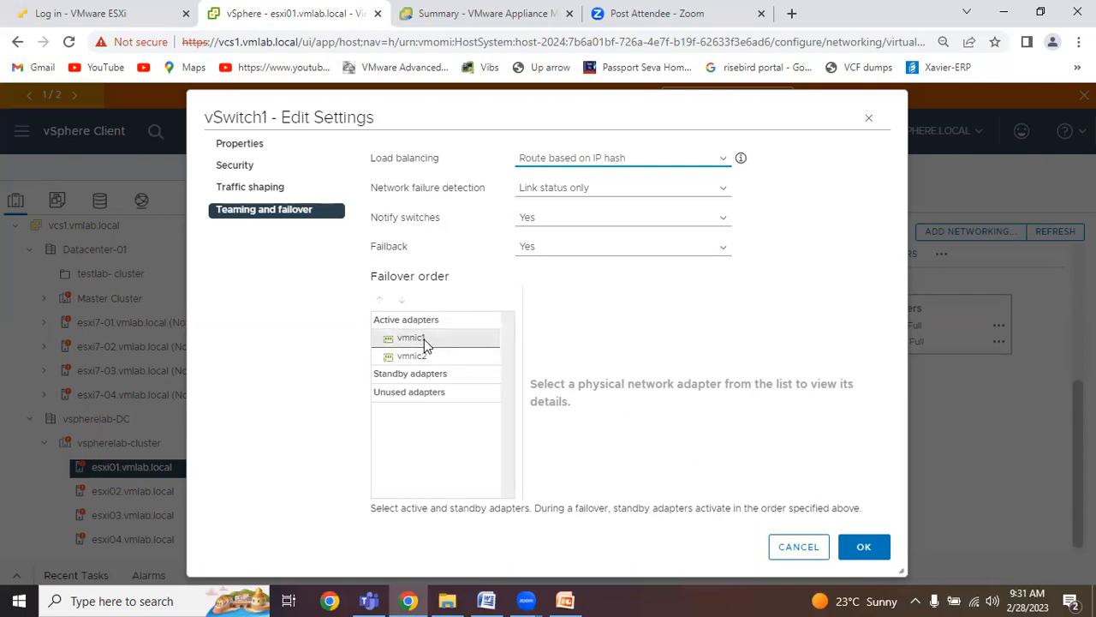
left_click(576, 163)
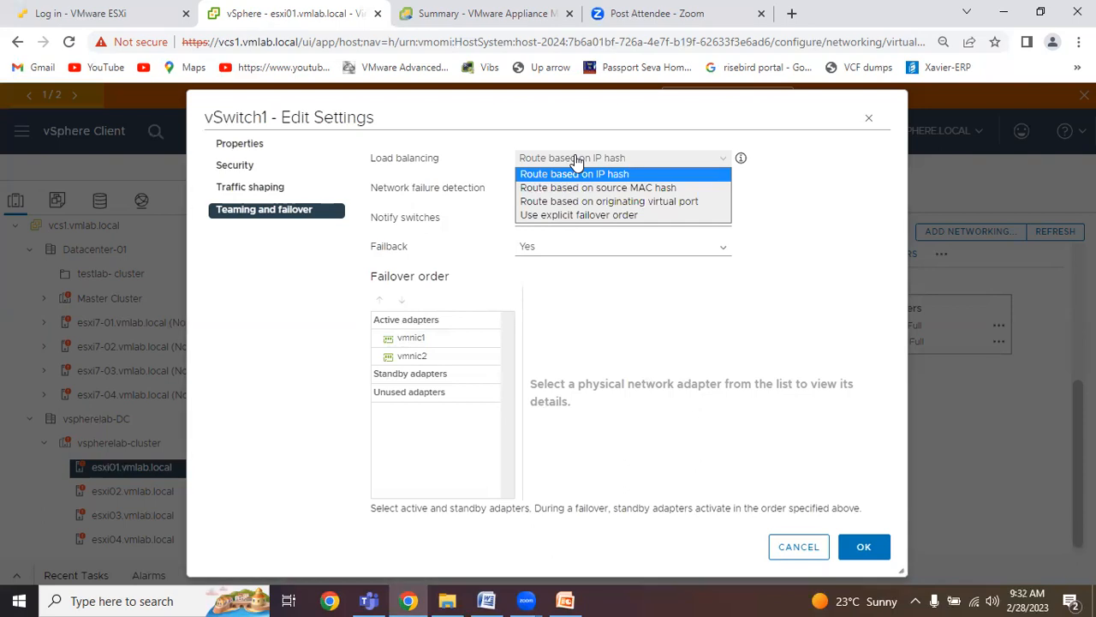
left_click(611, 219)
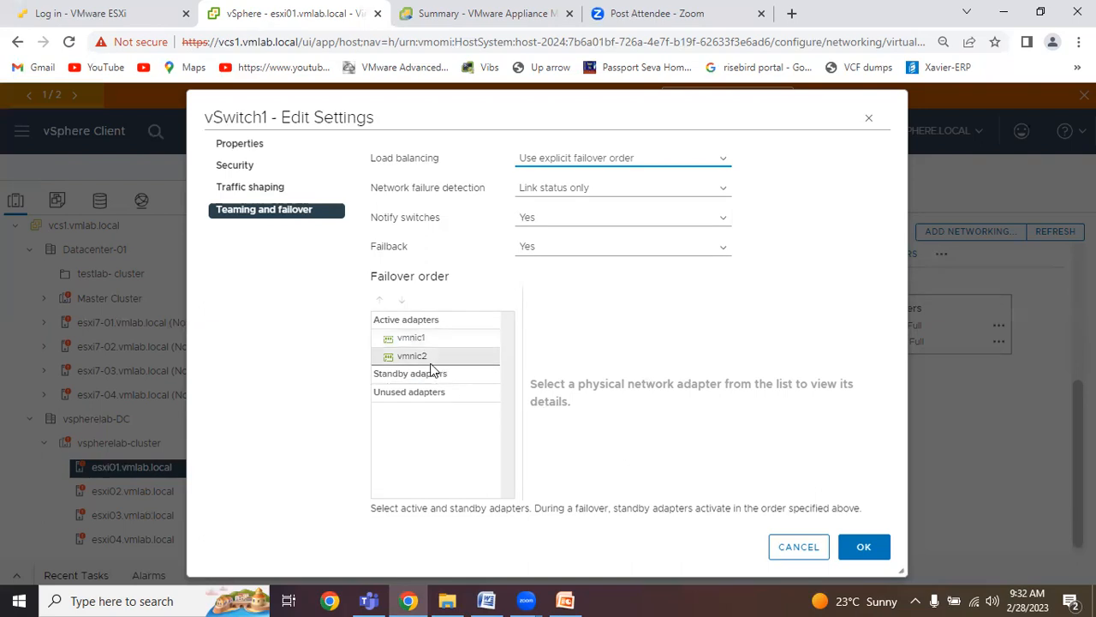
left_click(656, 162)
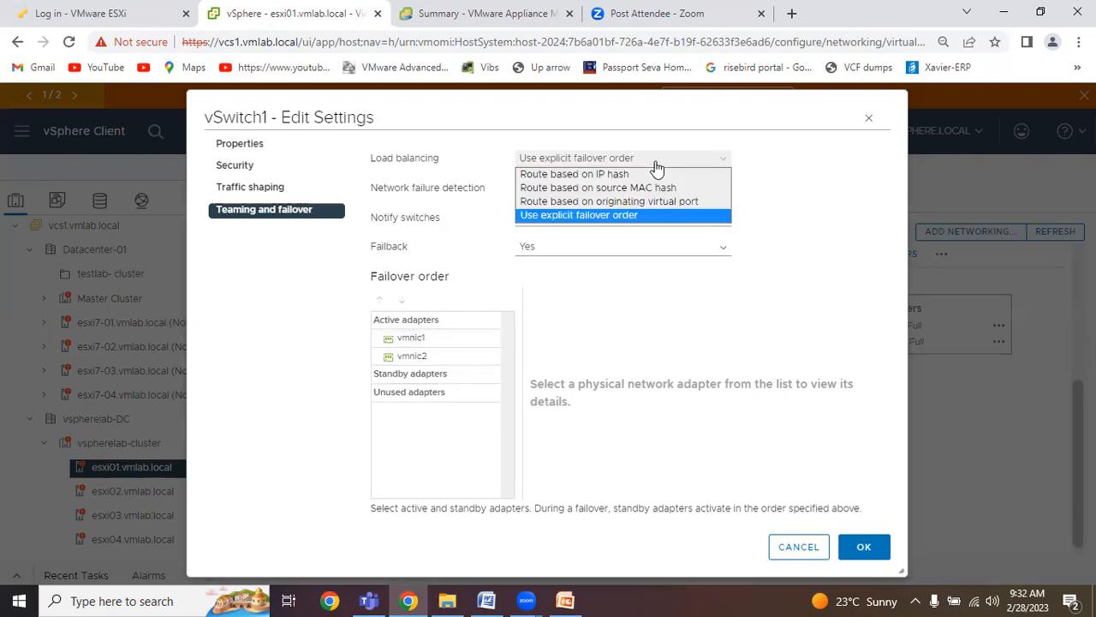
left_click(582, 204)
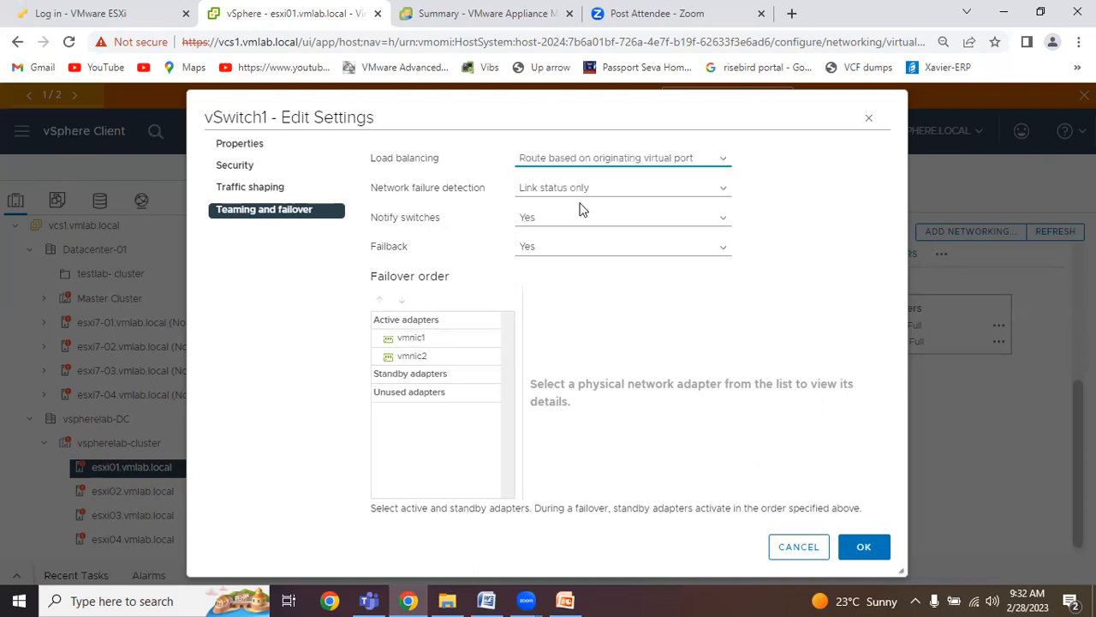
Try Beacon probing as the network failure detection method, and return it to Link status only.
left_click(588, 193)
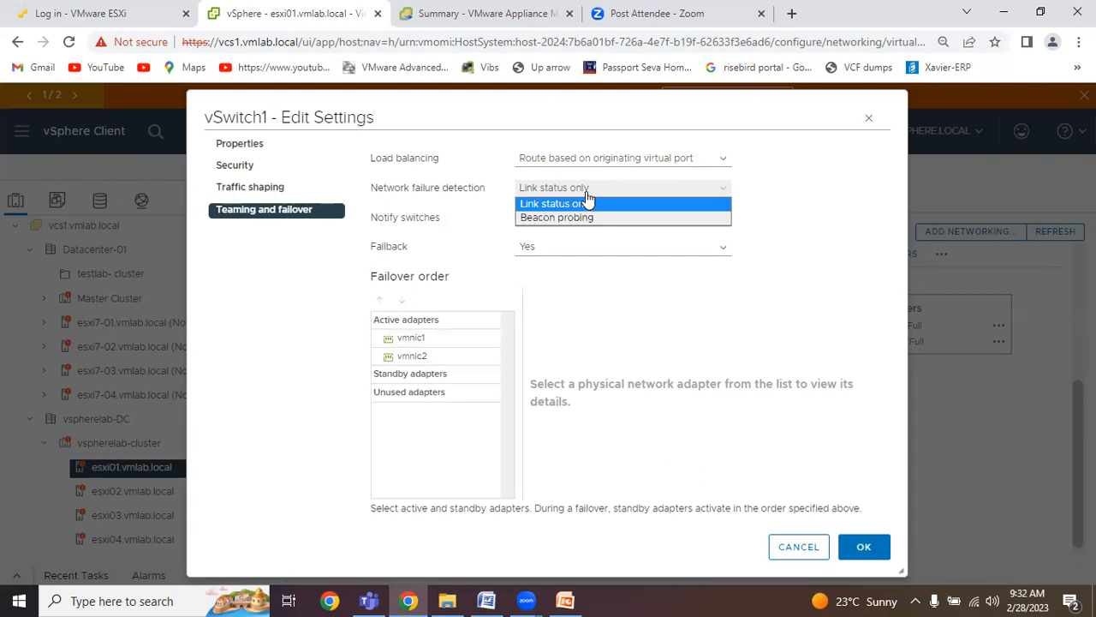
left_click(605, 208)
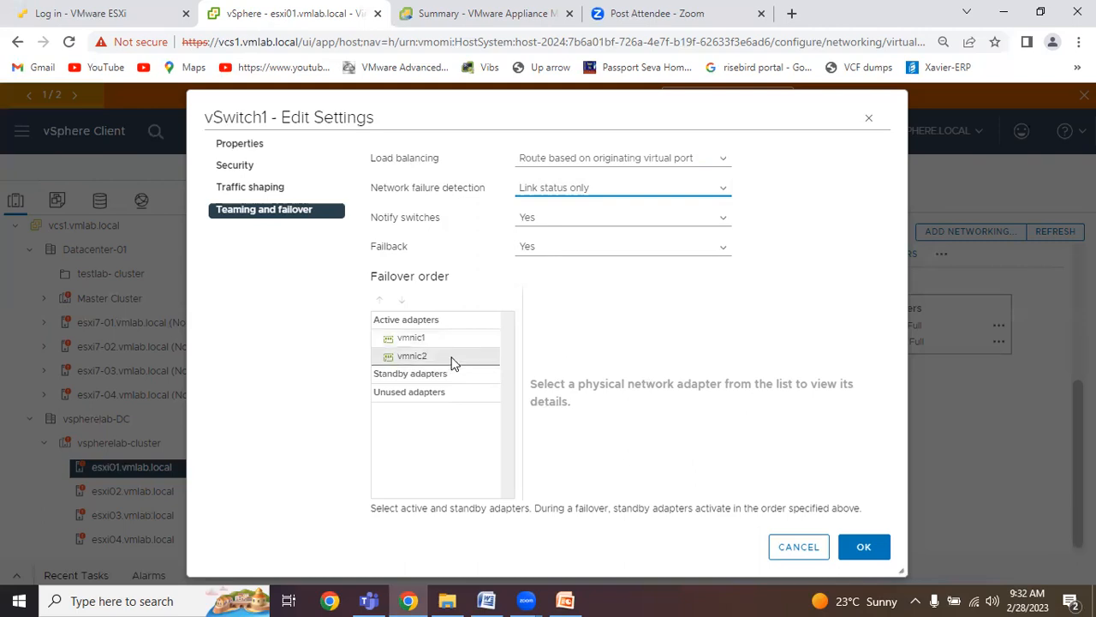
left_click(580, 190)
left_click(579, 219)
left_click(552, 188)
left_click(554, 203)
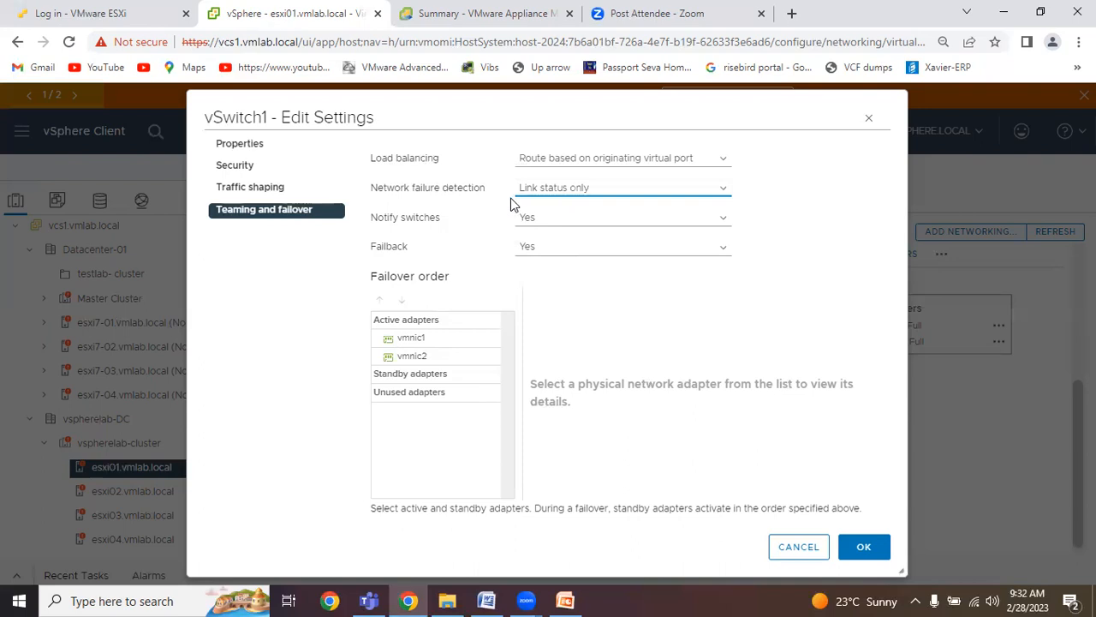
Keep Notify switches at Yes, examine vmnic1, vmnic2 and the unused adapters group in vSwitch1's failover order, and close the settings without saving.
left_click(554, 225)
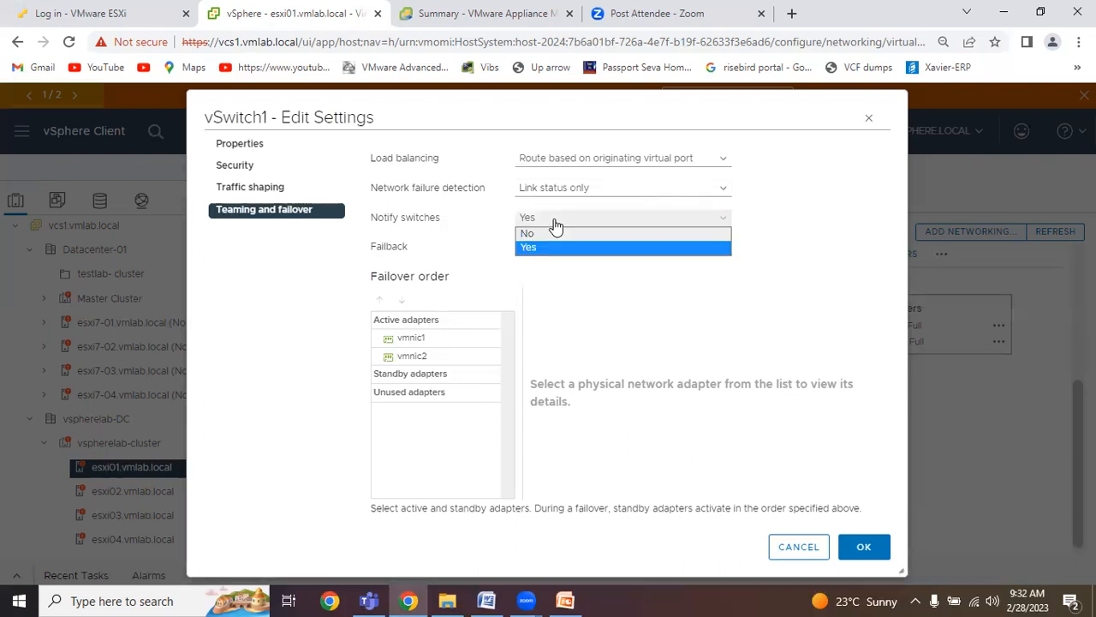
left_click(553, 248)
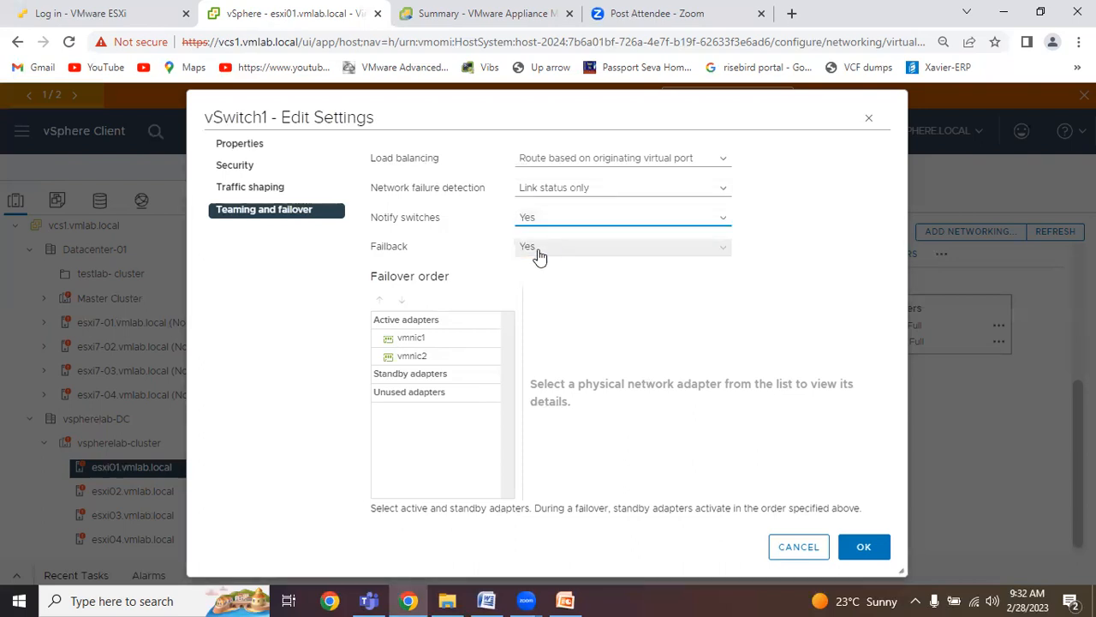
left_click(434, 341)
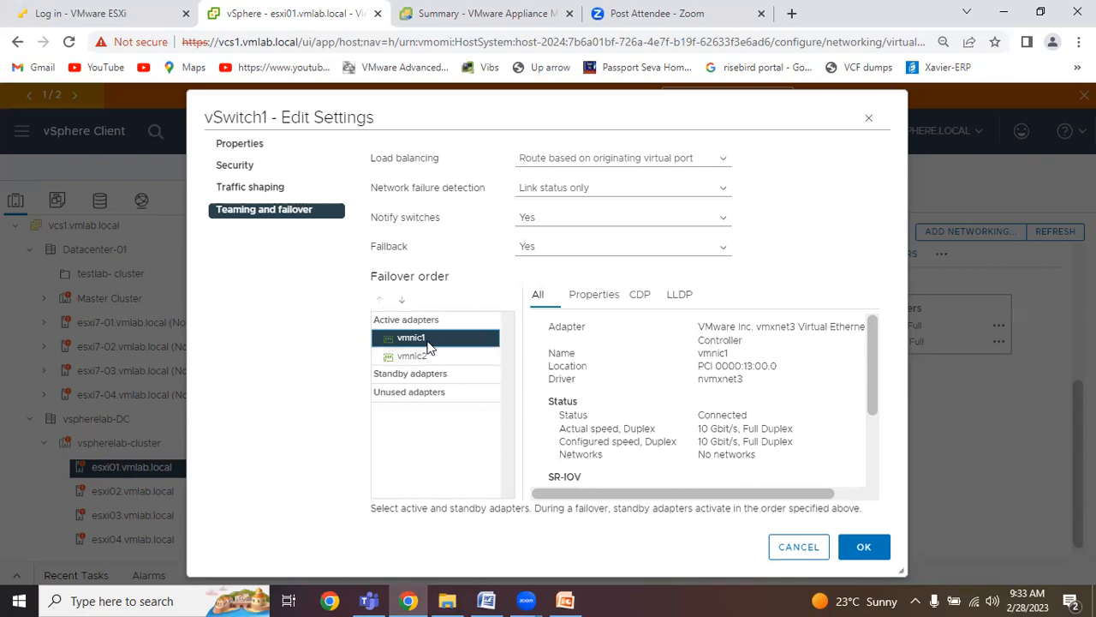
left_click(417, 356)
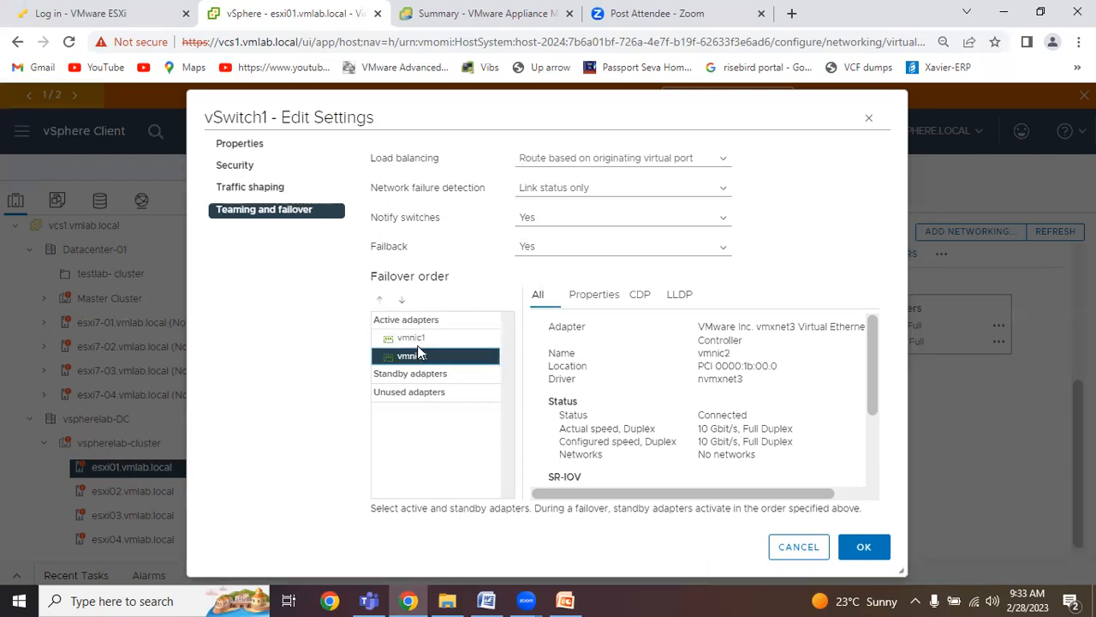
left_click(418, 340)
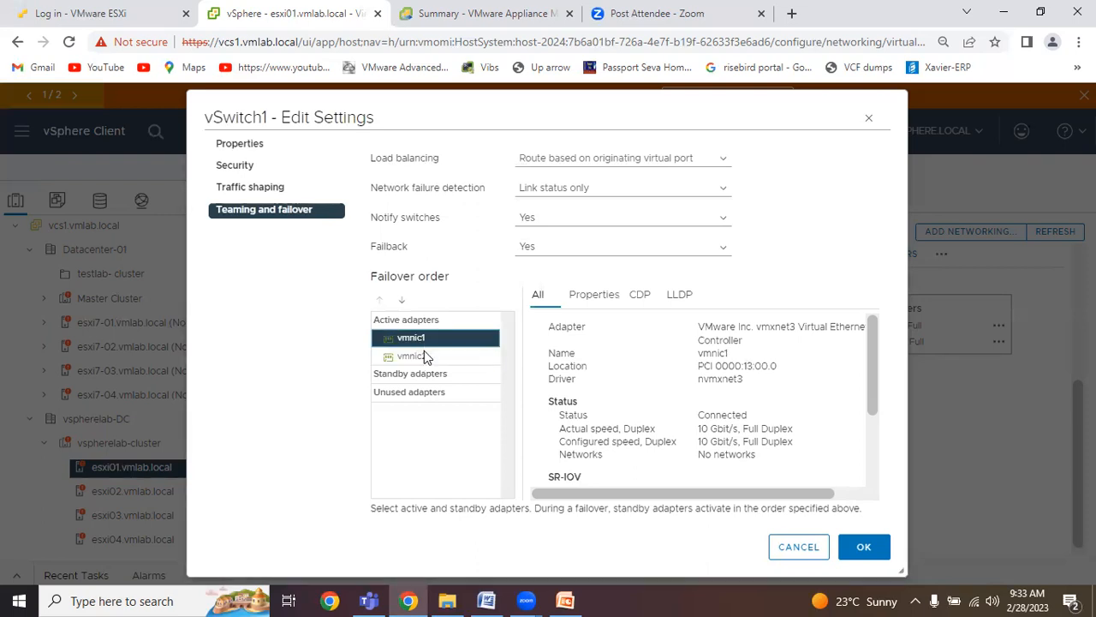
left_click(424, 356)
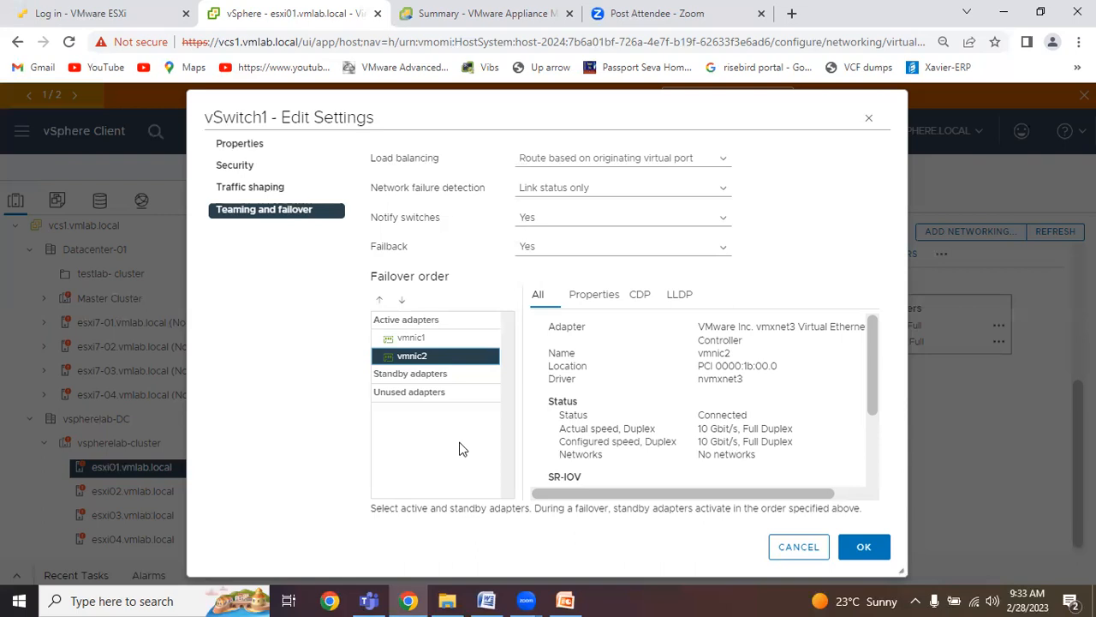
left_click(432, 395)
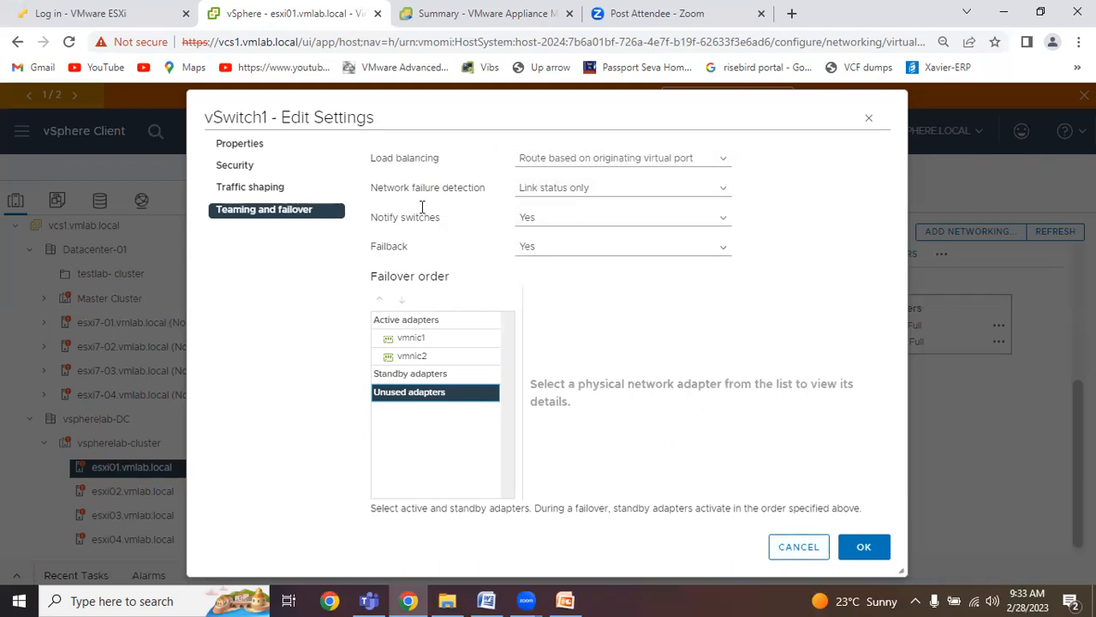
left_click(798, 547)
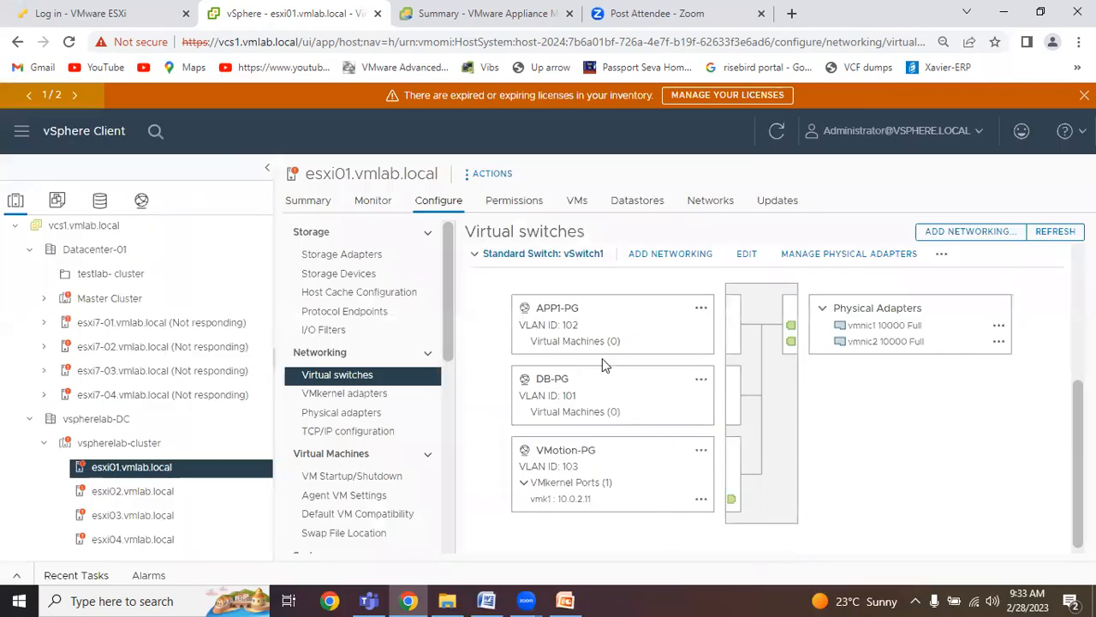
Highlight APP1-PG's uplink paths, then review vSwitch1's traffic shaping and security policies and close the settings without saving.
left_click(565, 312)
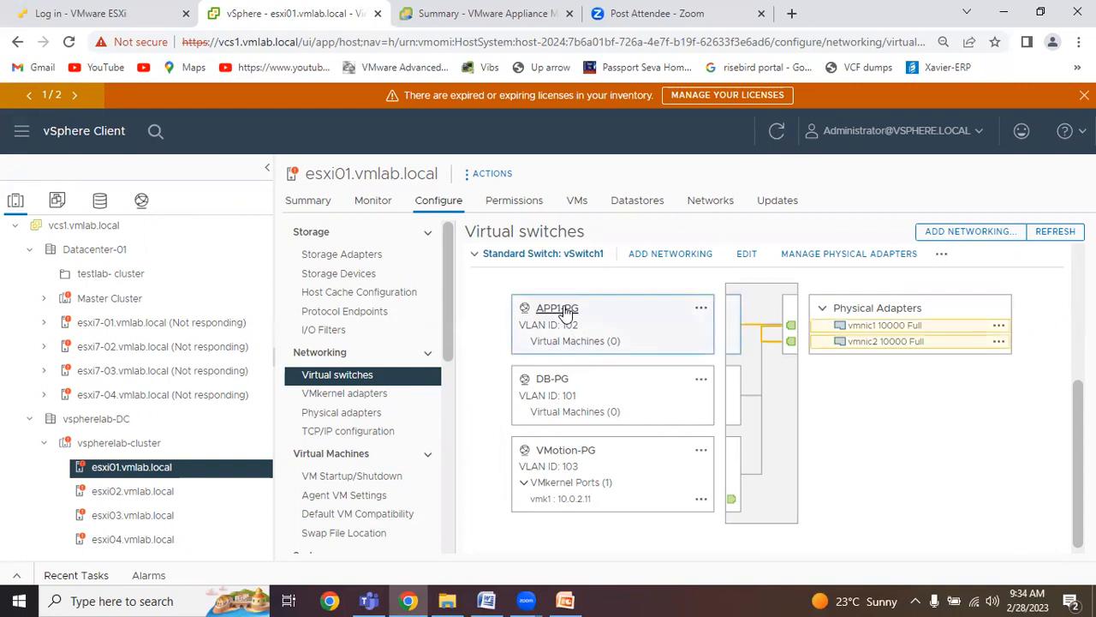
left_click(743, 257)
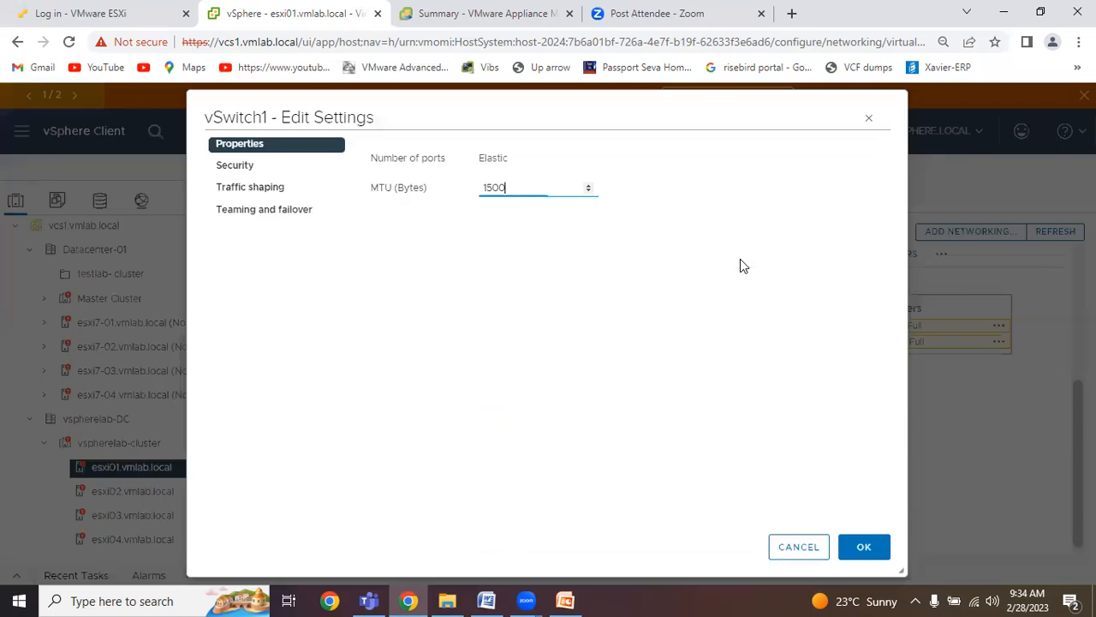
left_click(307, 199)
left_click(231, 173)
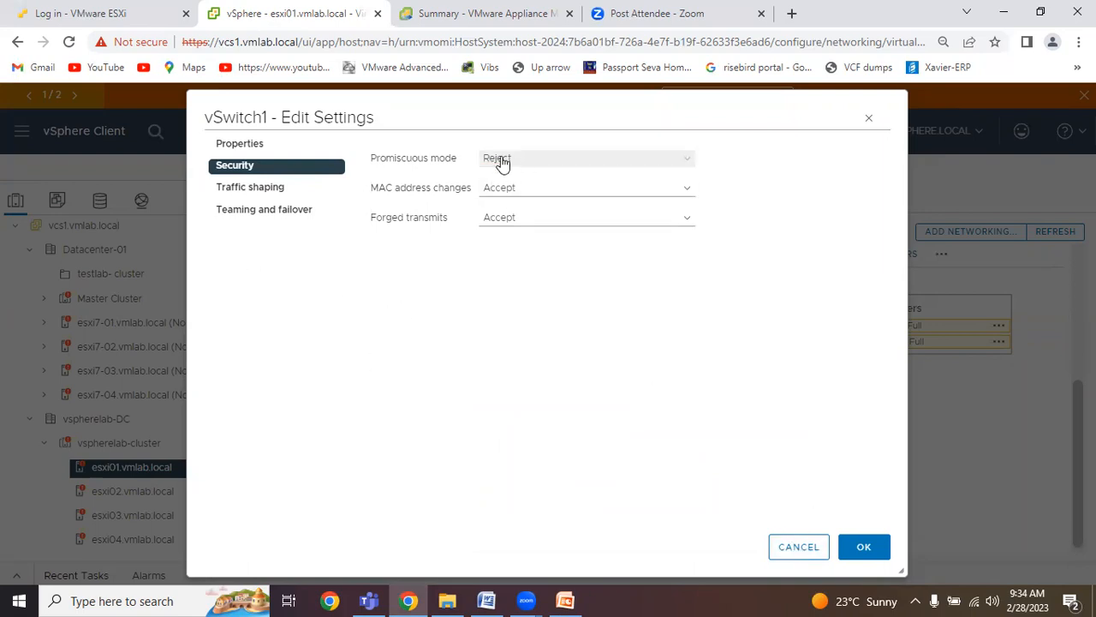
left_click(783, 553)
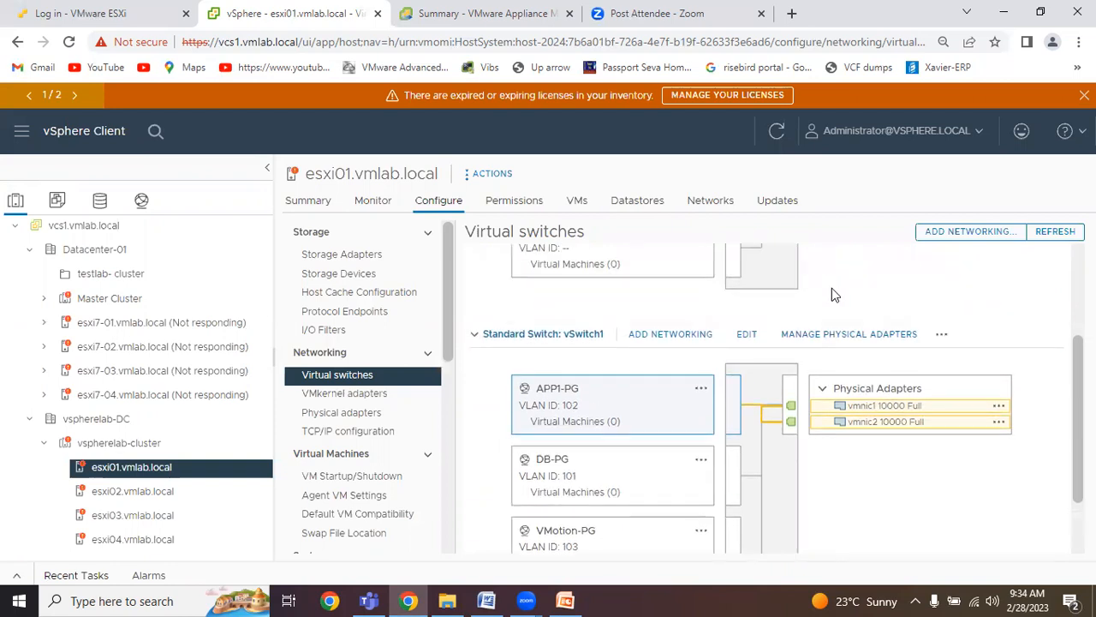
View the physical network adapters assigned to vSwitch1 and close the assignment dialog without changes.
left_click(857, 337)
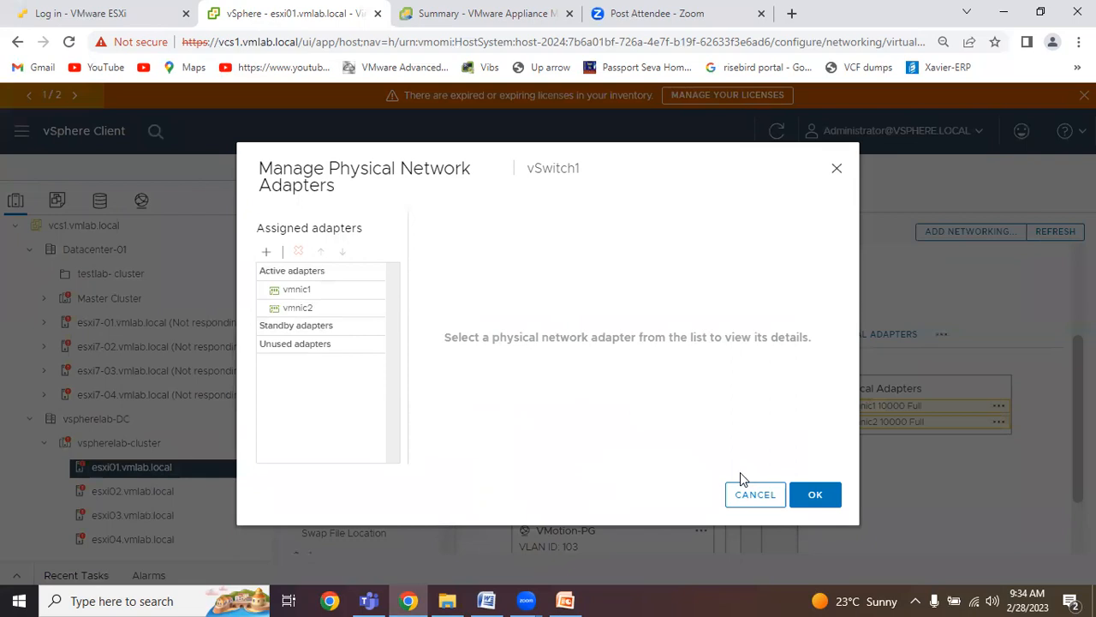
left_click(752, 497)
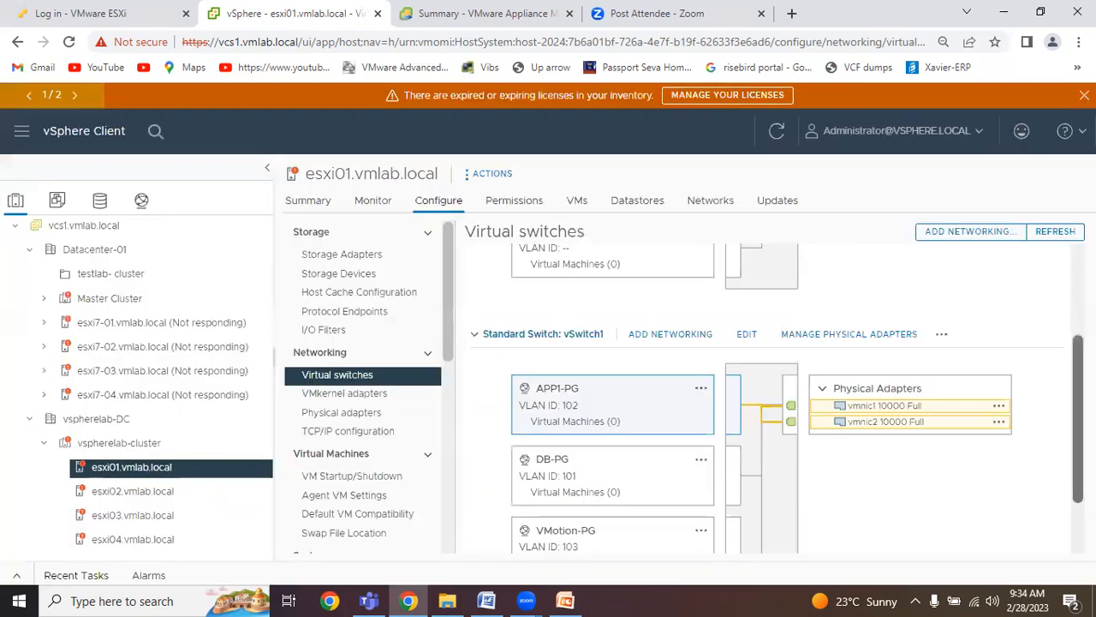
scroll(1059, 472, "down", 1)
scroll(777, 399, "up", 1)
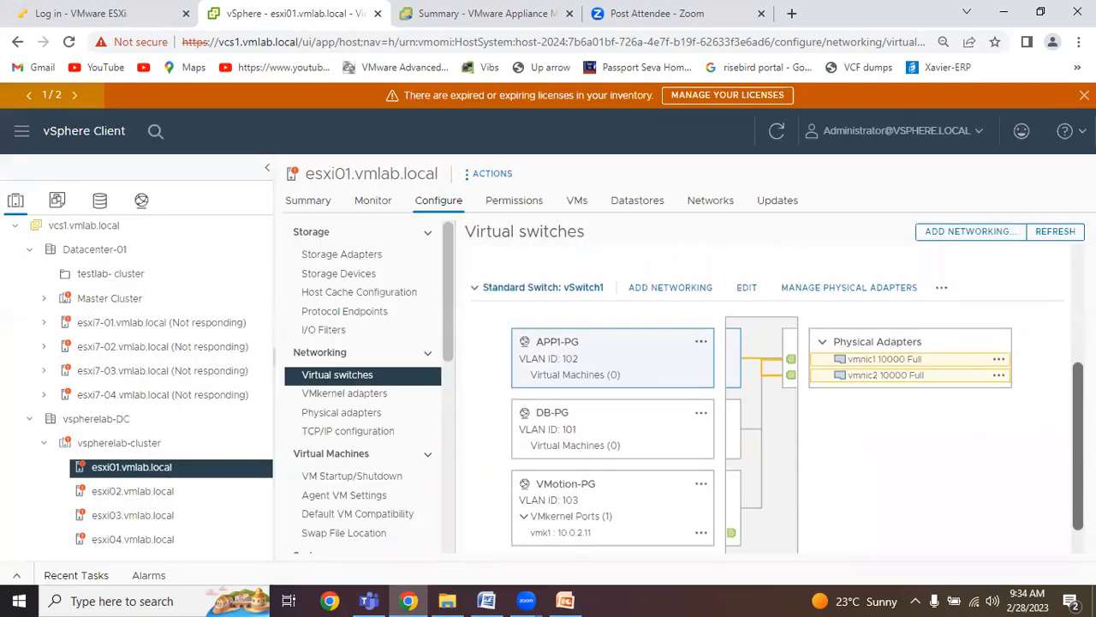
Open the physical adapters list of esxi01.vmlab.local and read through the full details of vmnic1.
left_click(373, 399)
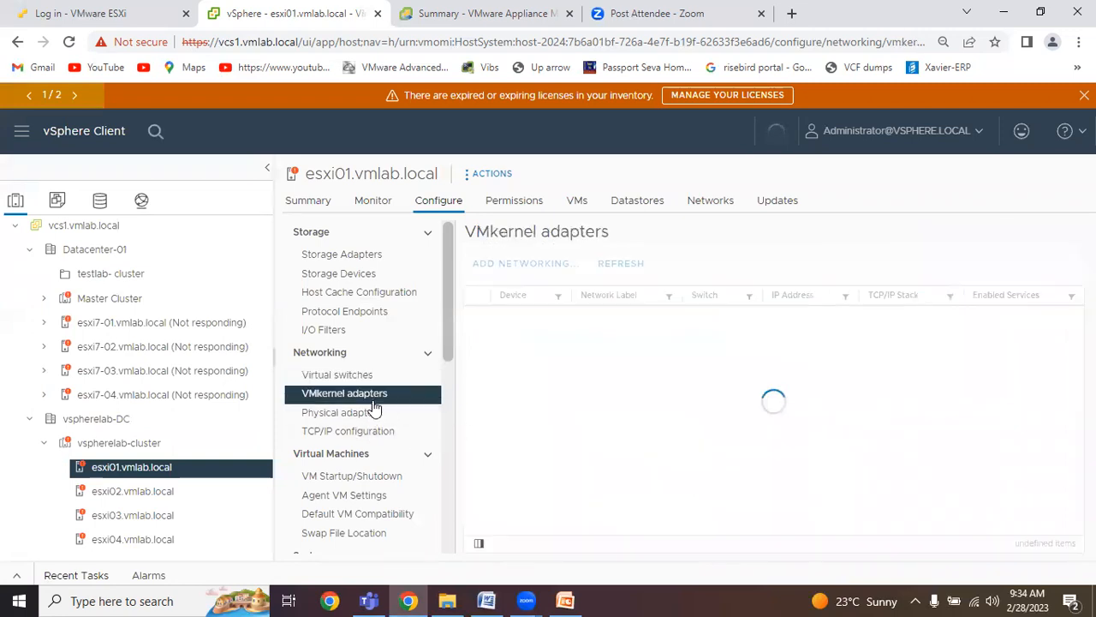
left_click(374, 416)
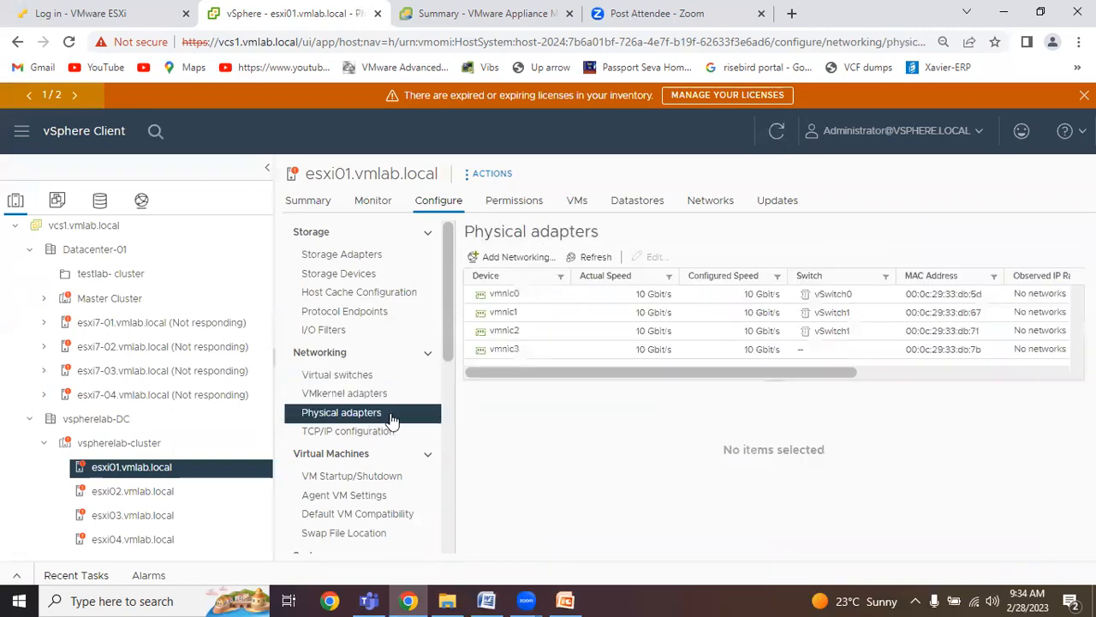
left_click(530, 313)
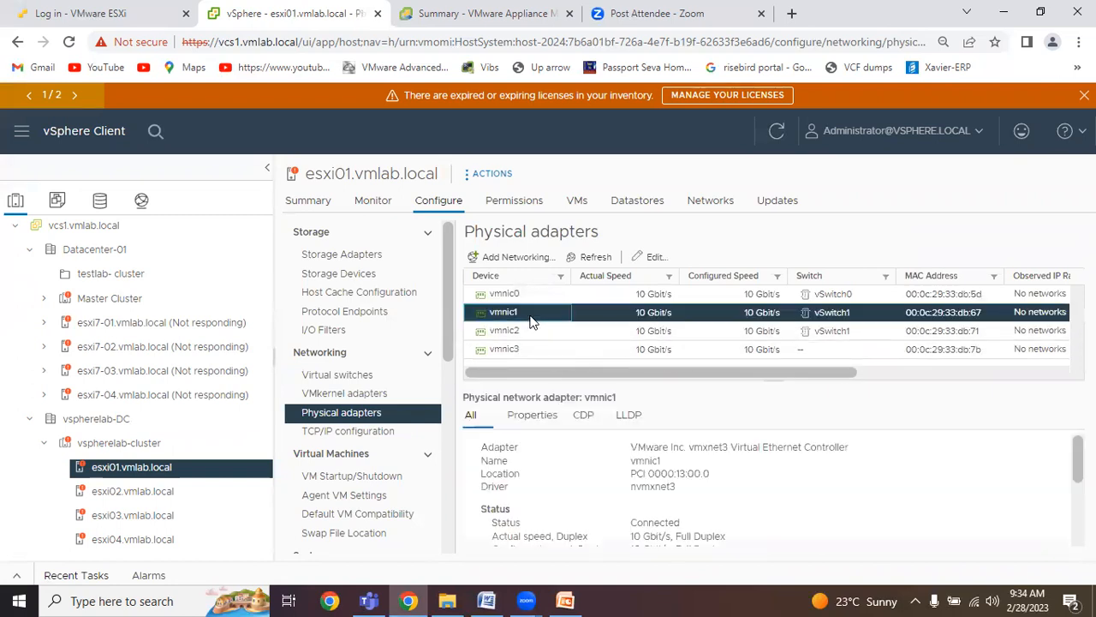
scroll(553, 480, "down", 2)
scroll(553, 480, "up", 2)
scroll(553, 480, "down", 1)
scroll(553, 481, "down", 1)
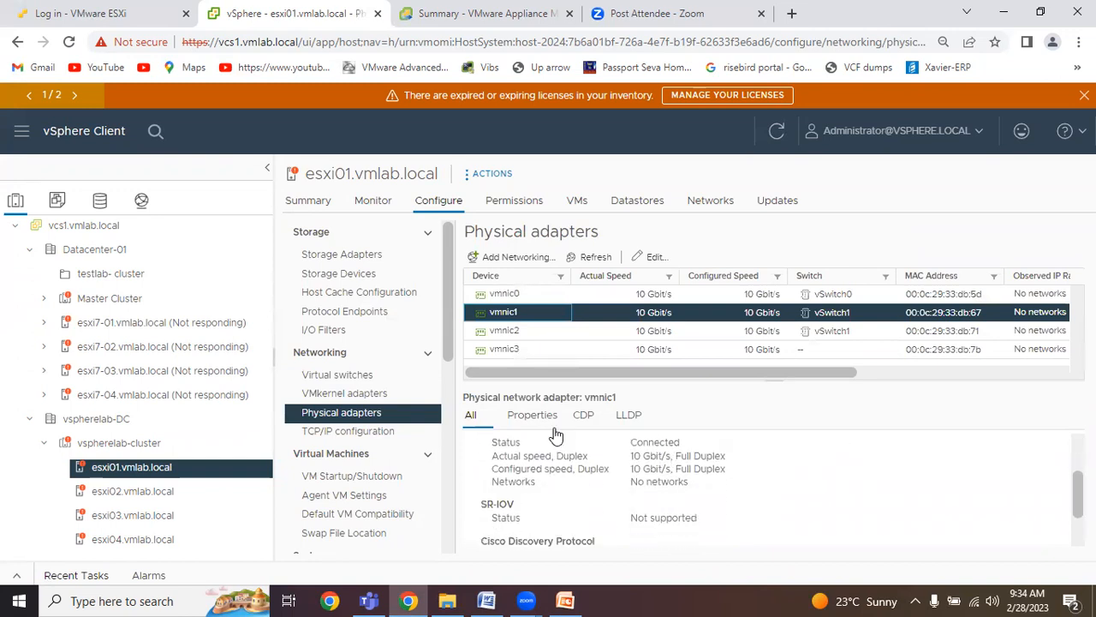
Examine vmnic1's properties and its CDP and LLDP discovery information.
left_click(533, 414)
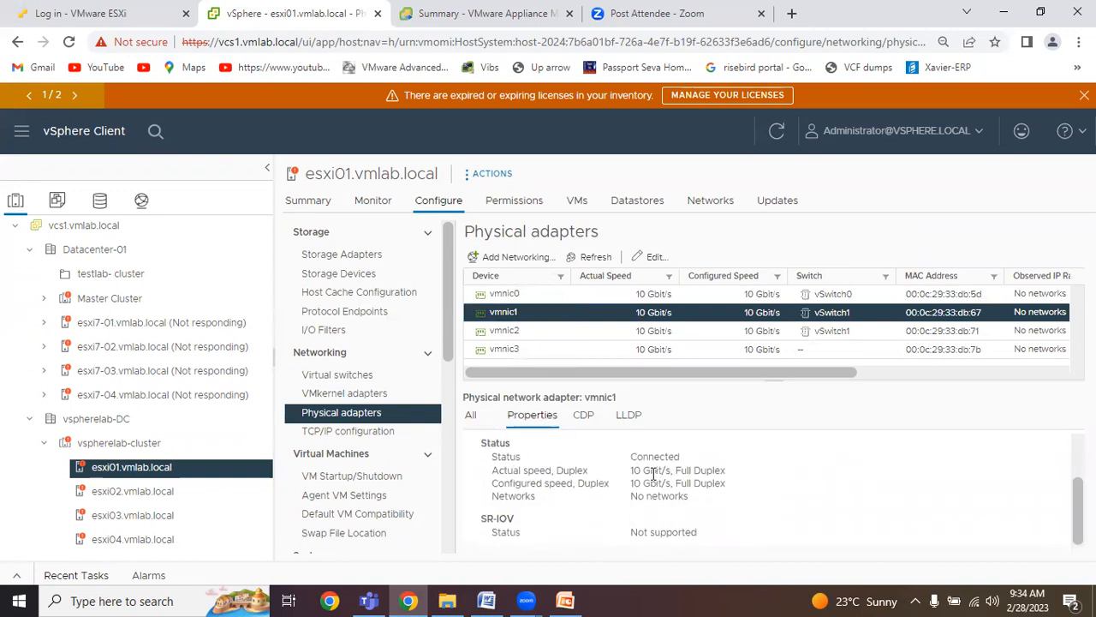
left_click(585, 418)
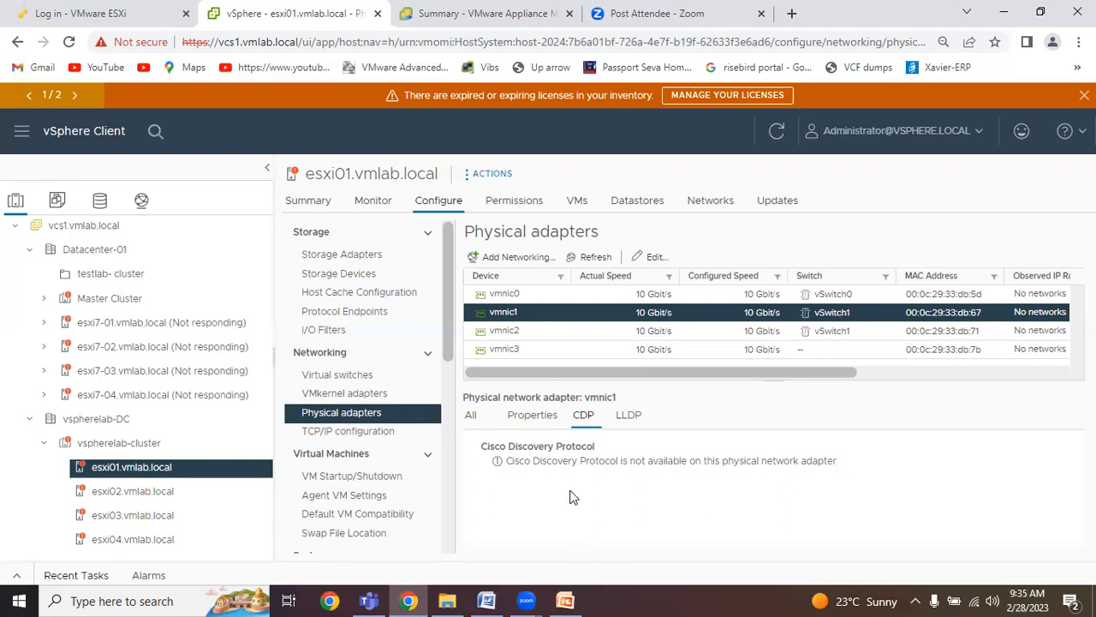
left_click(635, 424)
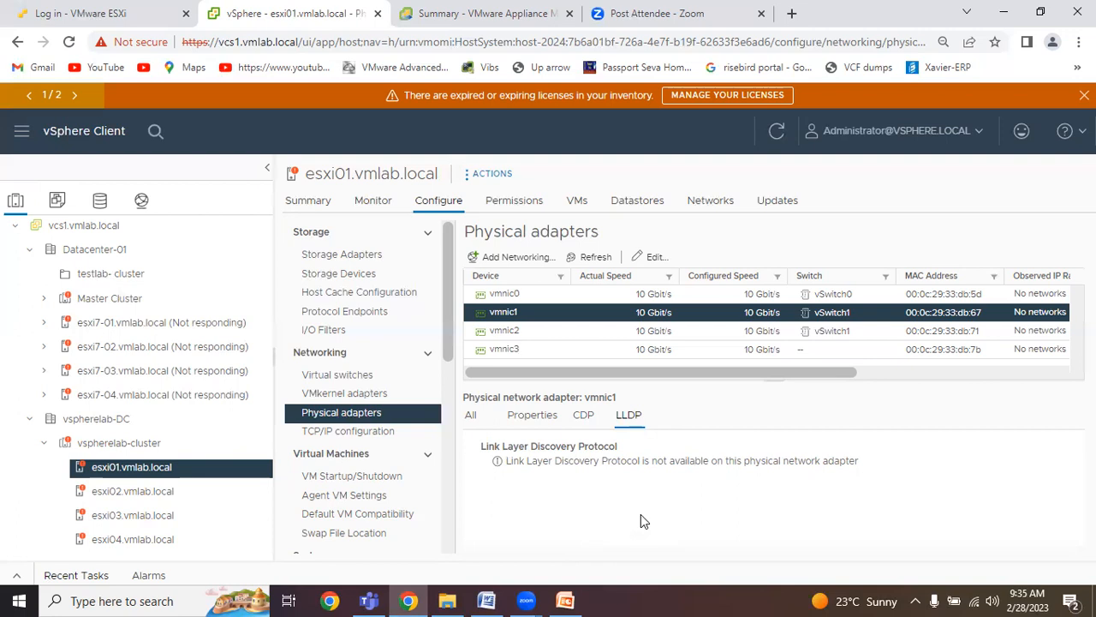
Return to the virtual switches of esxi01.vmlab.local, review vSwitch1's traffic shaping and teaming and failover policies, and cancel.
left_click(358, 381)
scroll(534, 446, "down", 1)
scroll(533, 445, "down", 3)
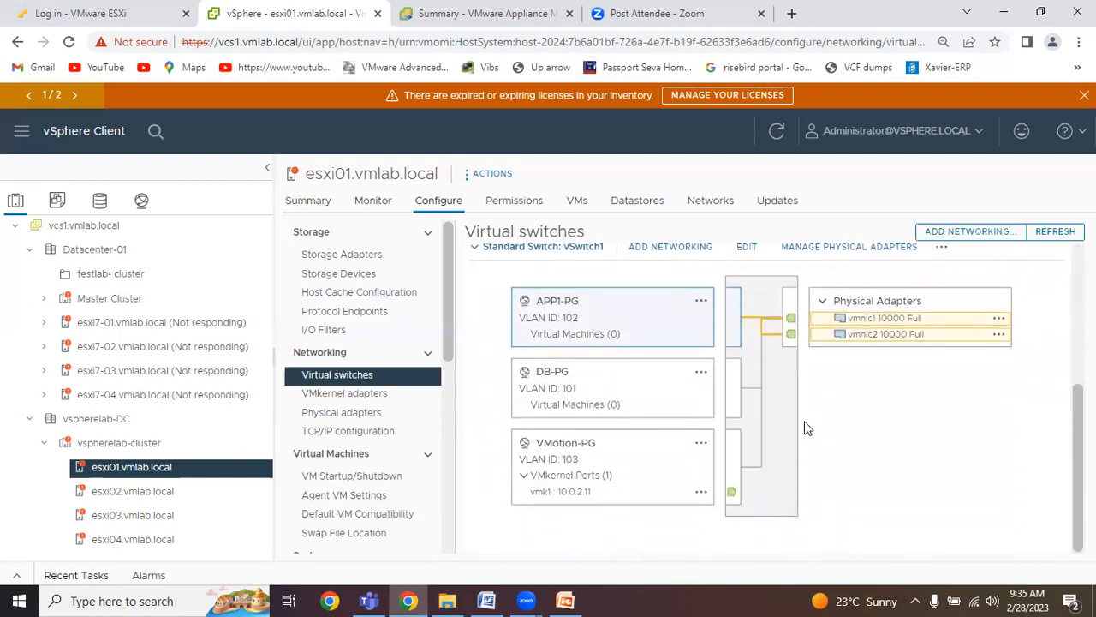
left_click(752, 247)
left_click(252, 188)
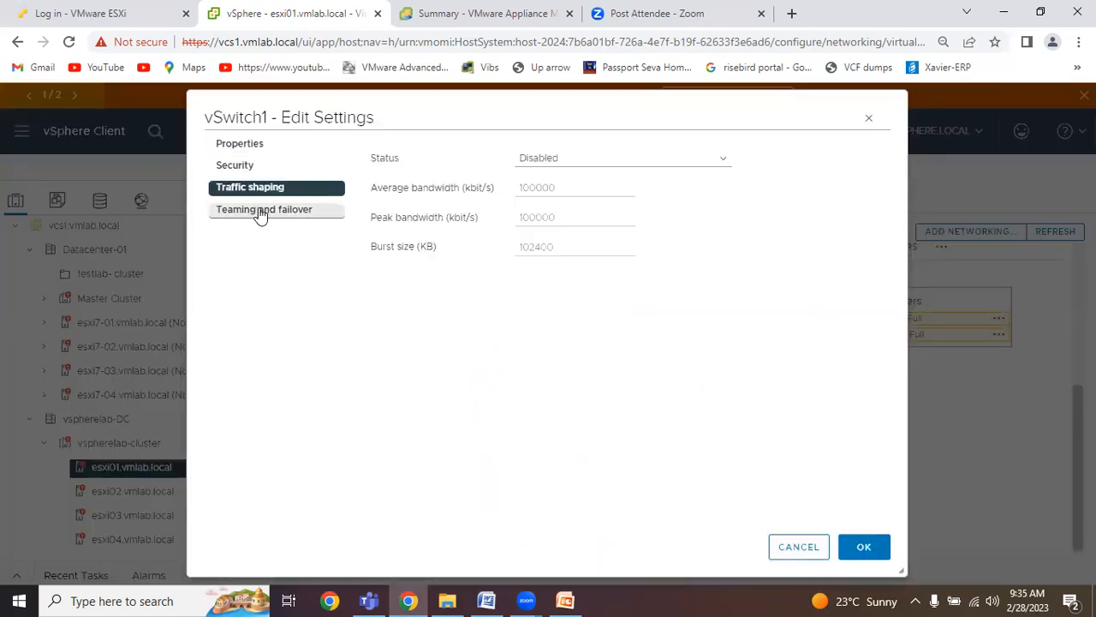
left_click(259, 210)
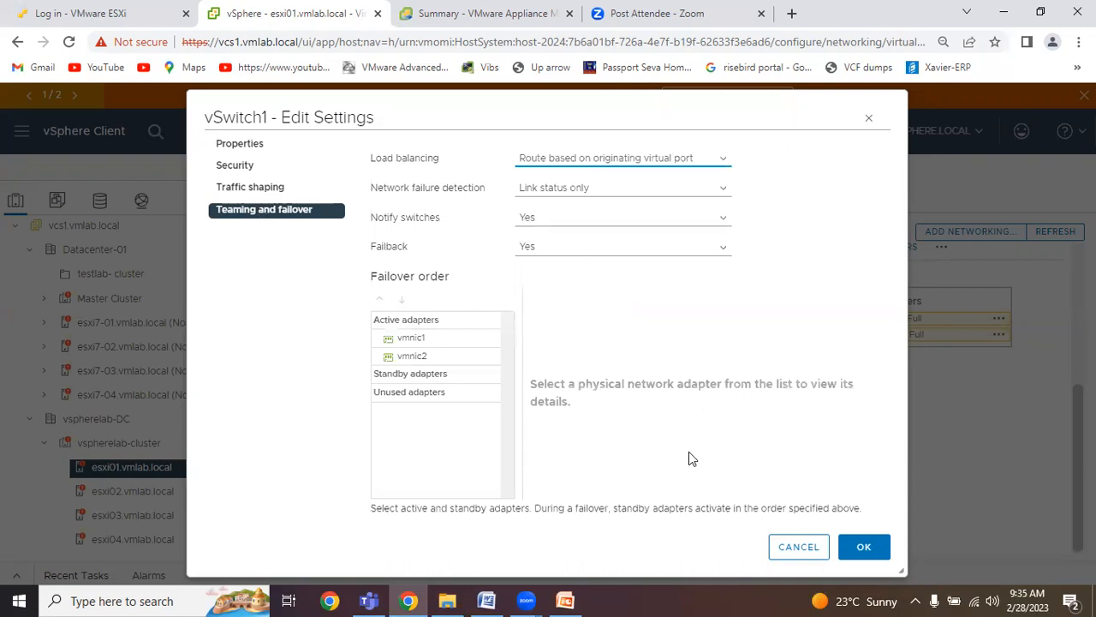
left_click(792, 557)
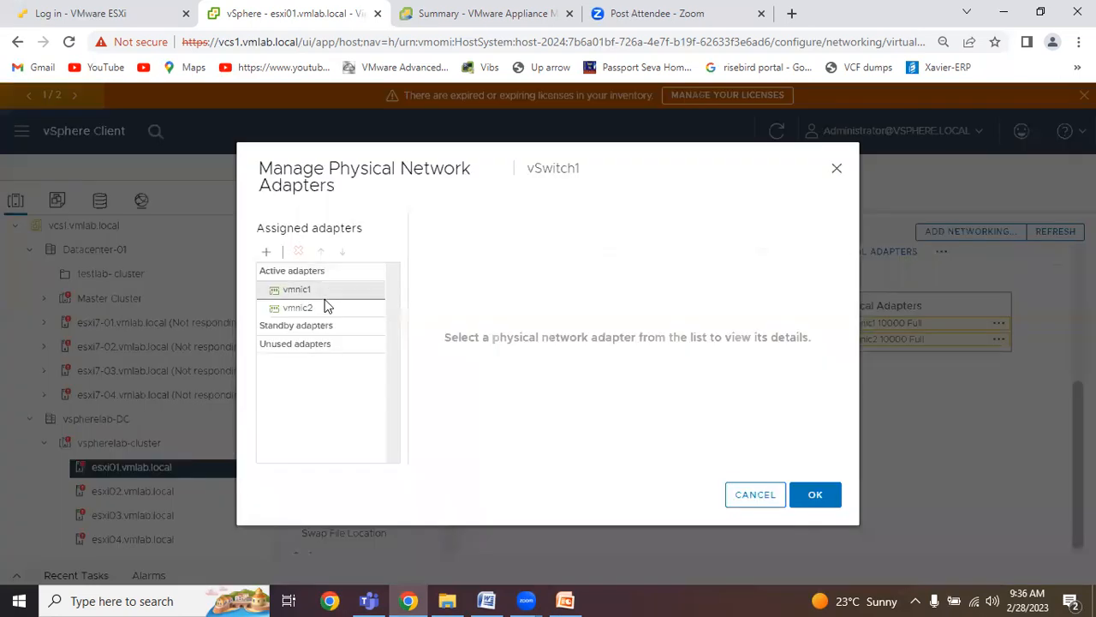
Remove vmnic2 from the physical adapters assigned to vSwitch1 on esxi01.vmlab.local and apply the change.
left_click(360, 306)
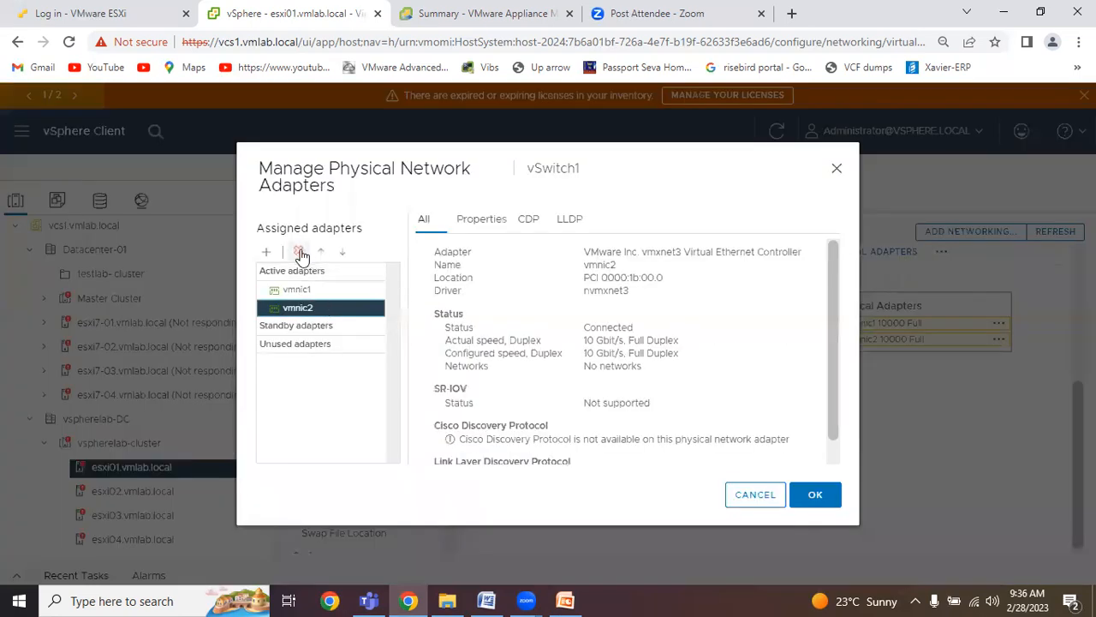
left_click(300, 253)
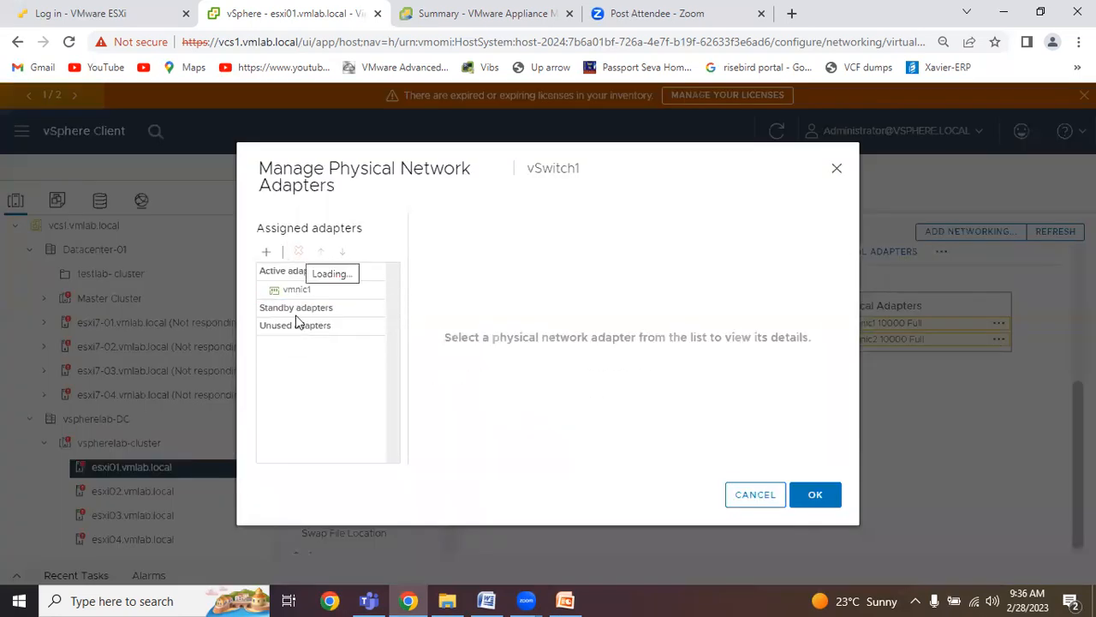
left_click(819, 502)
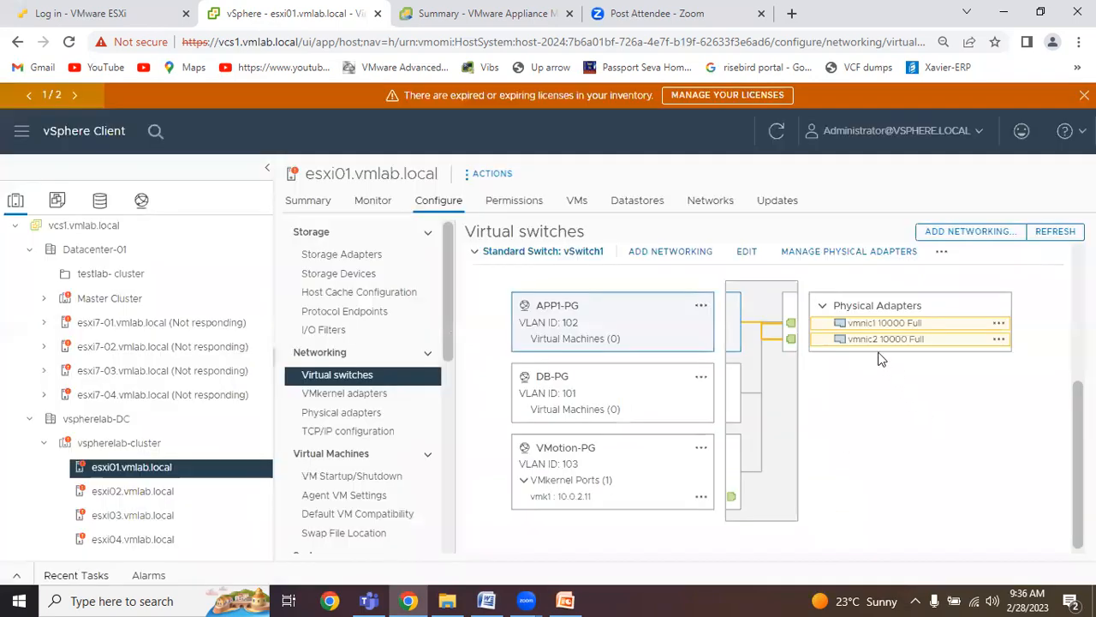
Switch to the virtual switches of host esxi02.vmlab.local and expand the vSwitch1 topology diagram.
left_click(171, 495)
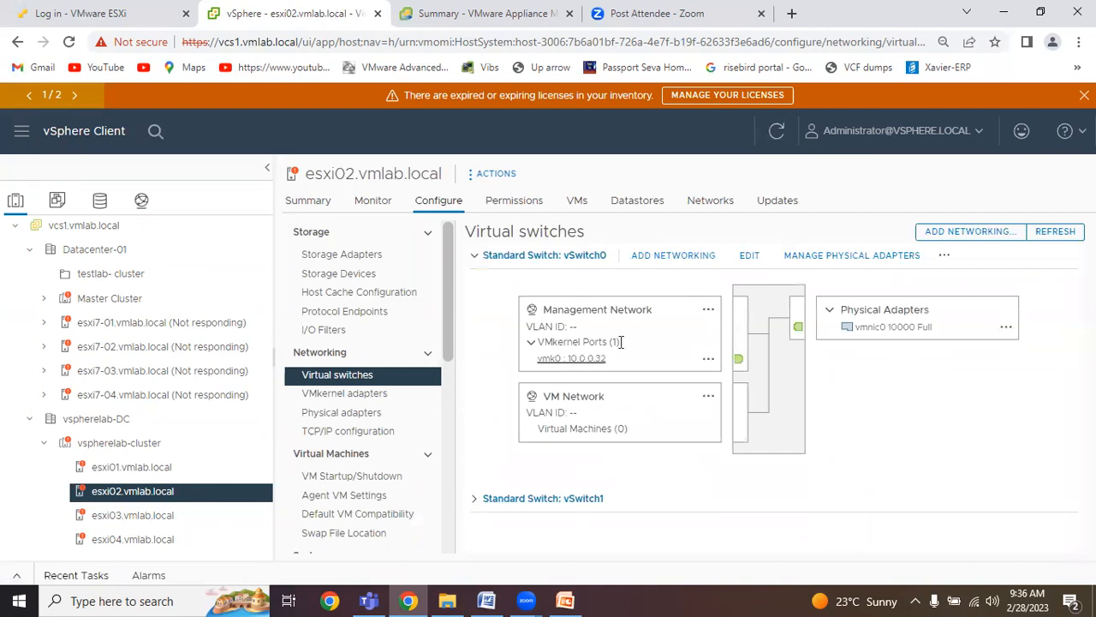
left_click(552, 498)
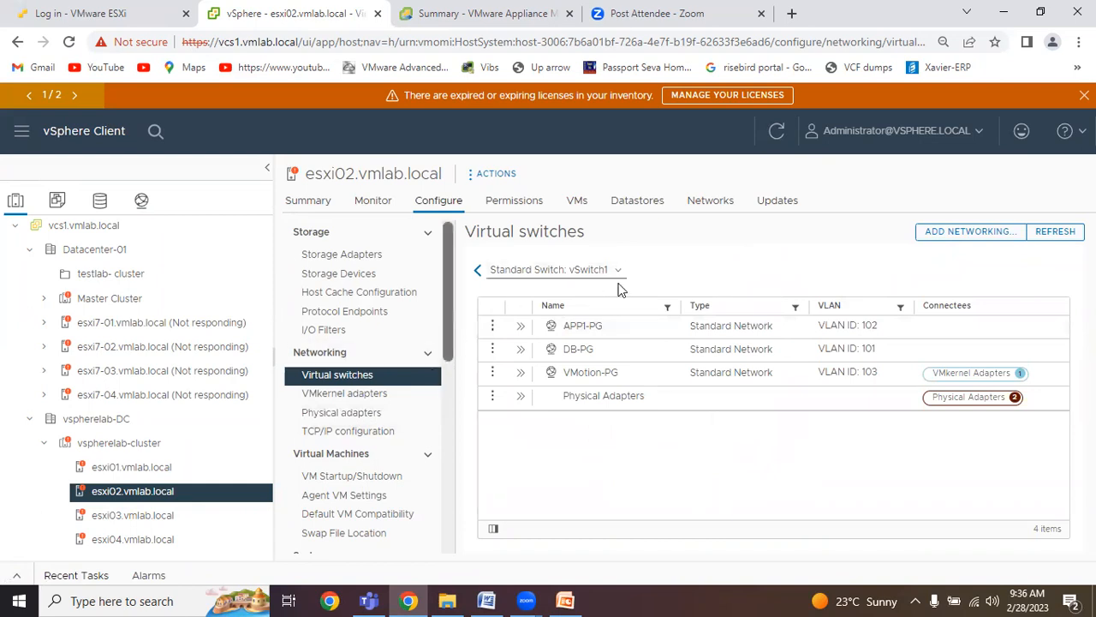
left_click(346, 354)
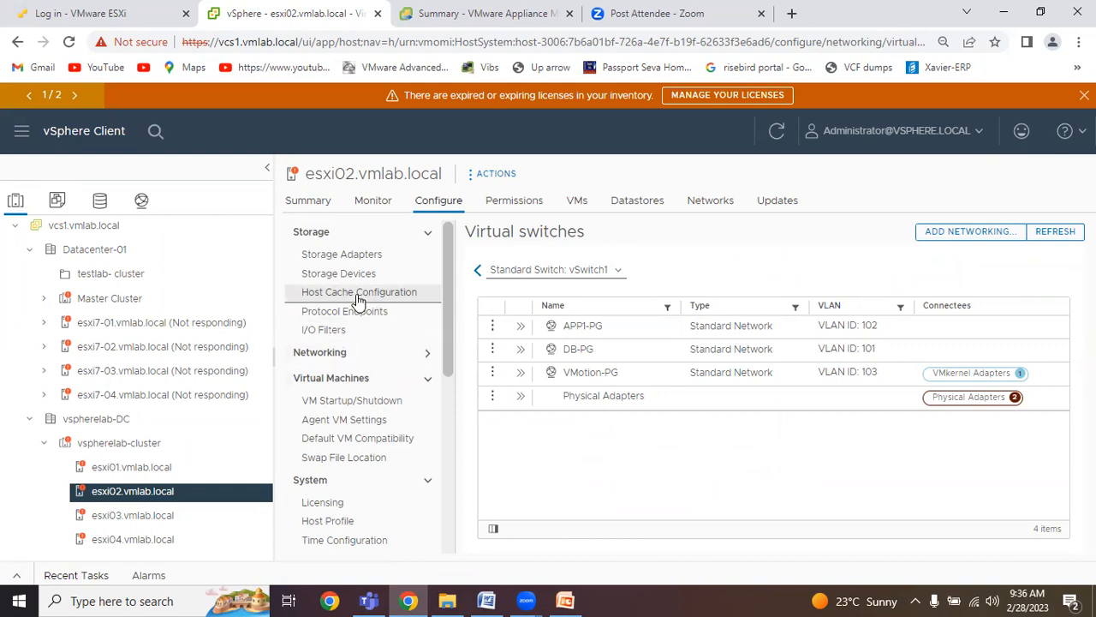
left_click(363, 352)
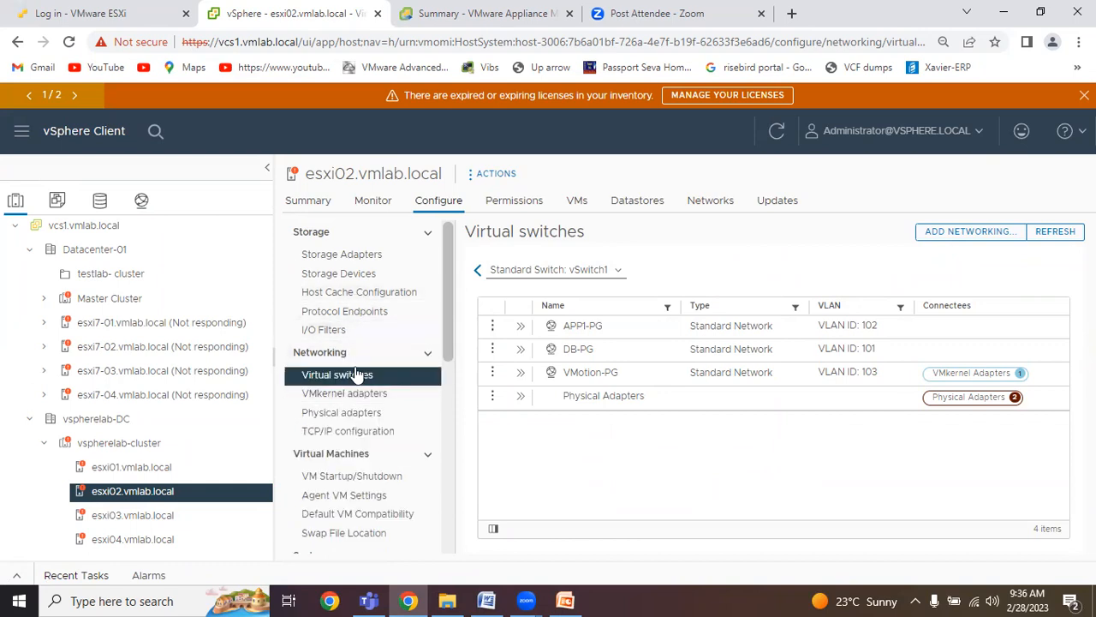
left_click(477, 272)
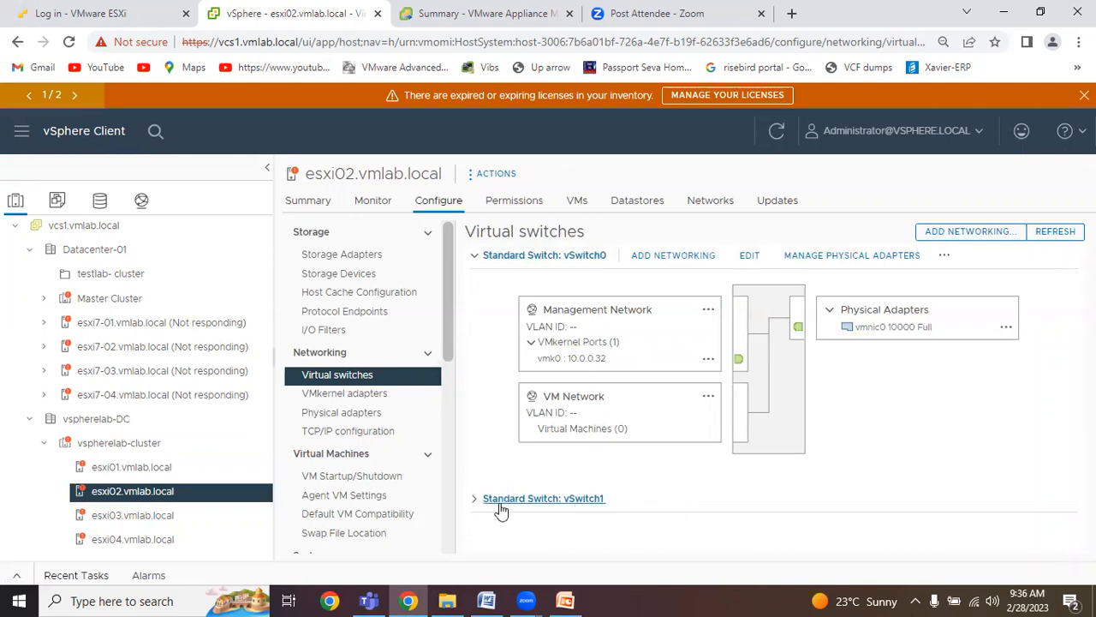
left_click(474, 497)
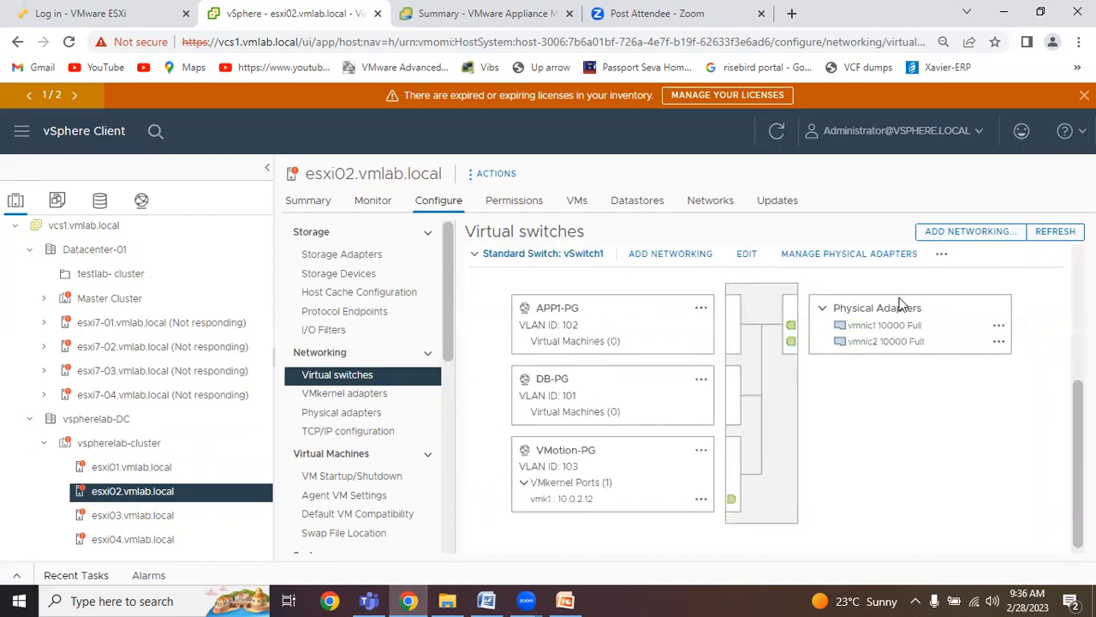
Remove vmnic2 from the physical adapters assigned to vSwitch1 on esxi02.vmlab.local and apply the change.
left_click(874, 260)
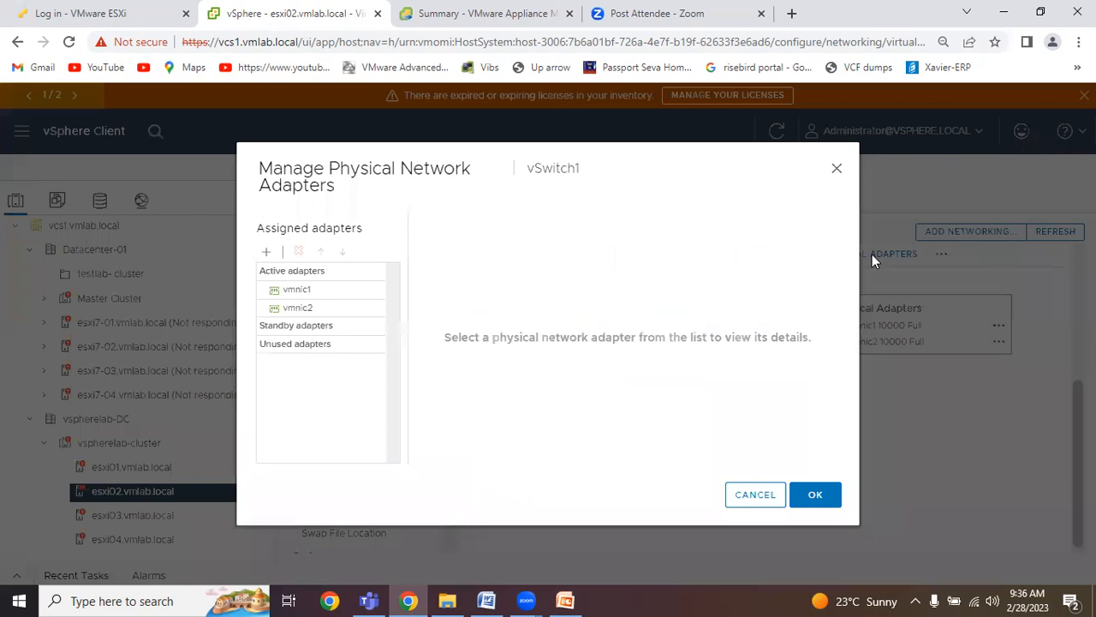
left_click(318, 311)
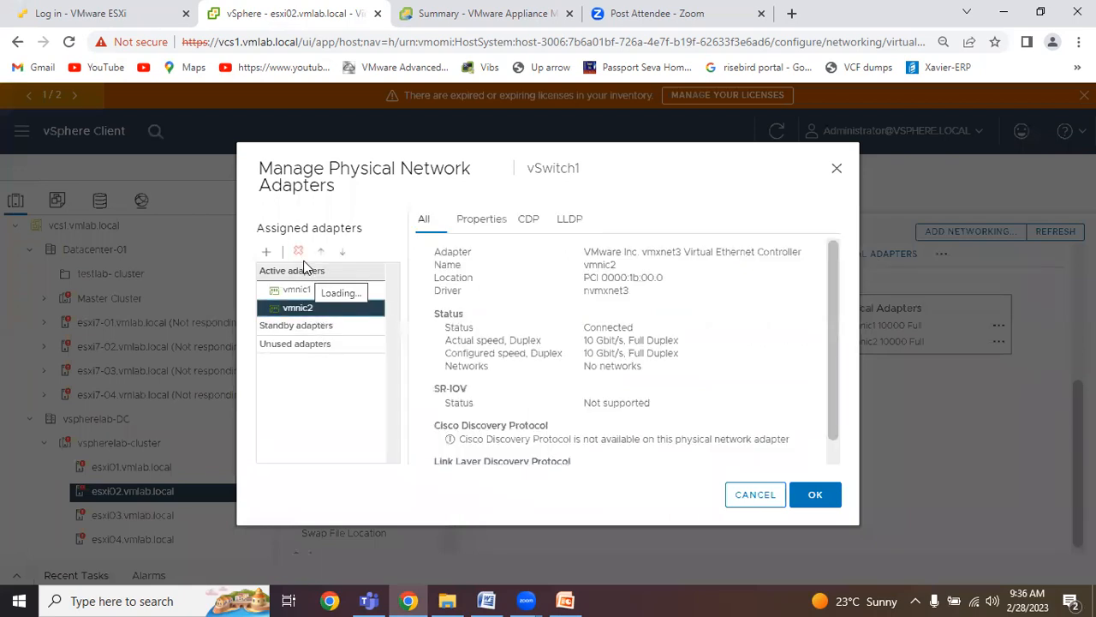
left_click(298, 251)
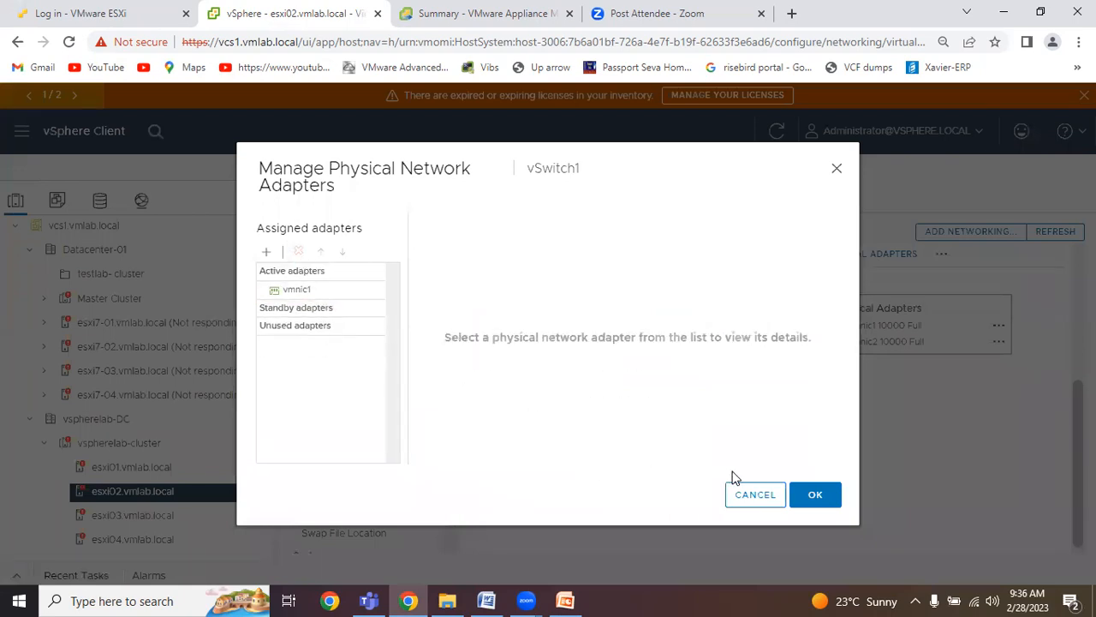
left_click(814, 495)
Remove vmnic2 from the physical adapters assigned to vSwitch1 on host esxi03.vmlab.local and apply the change.
left_click(120, 516)
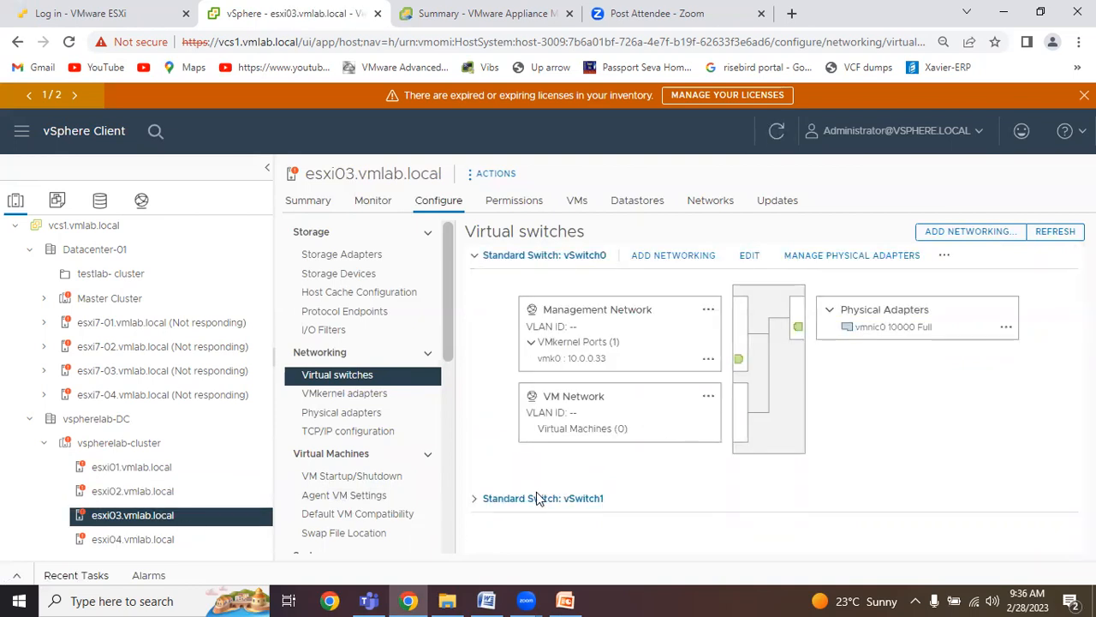
left_click(475, 499)
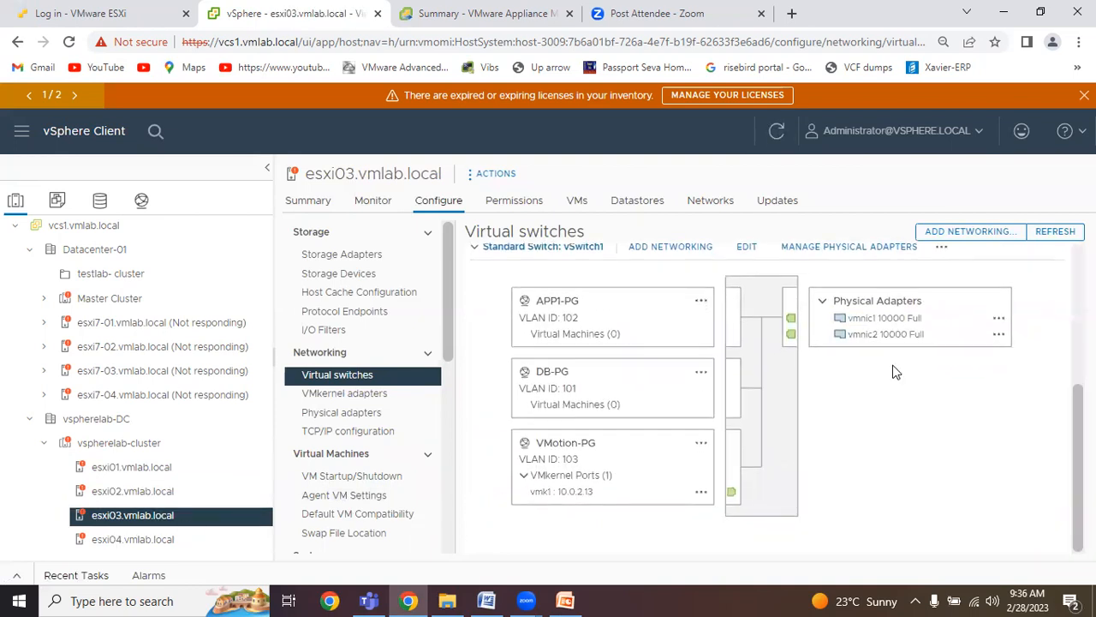
left_click(865, 248)
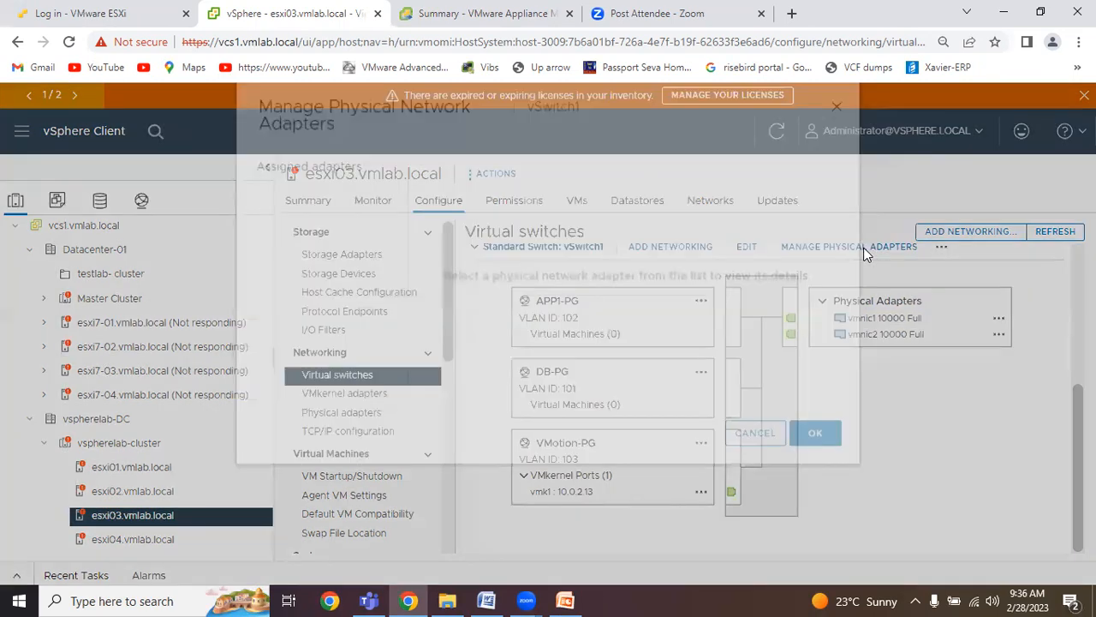
left_click(336, 307)
left_click(298, 251)
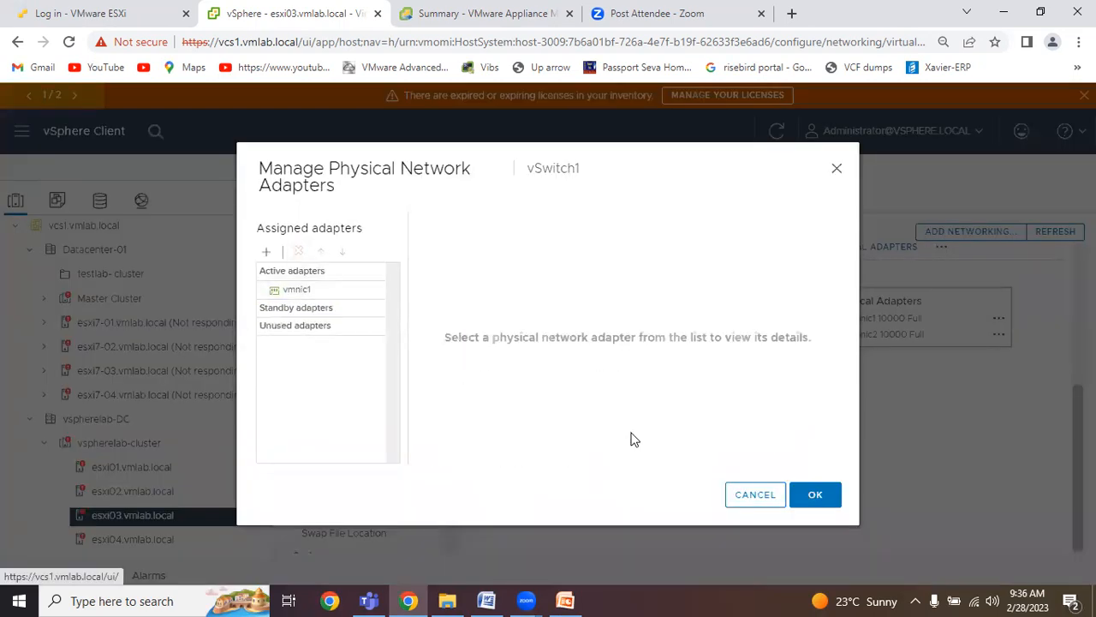
left_click(814, 496)
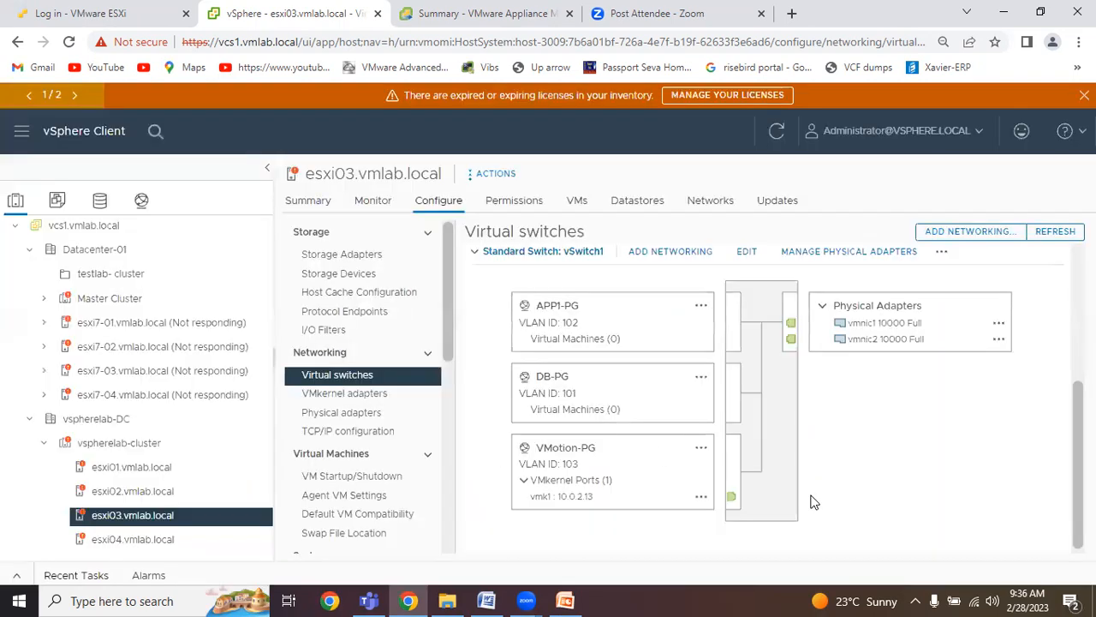
Remove vmnic2 from the physical adapters assigned to vSwitch1 on host esxi04.vmlab.local and apply the change.
left_click(176, 540)
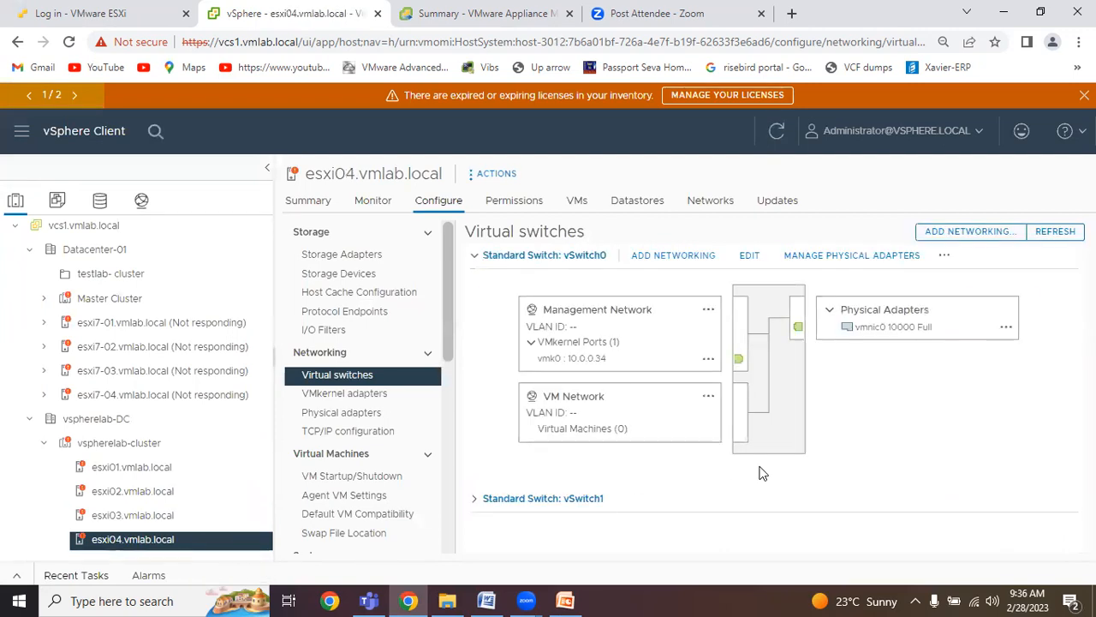
left_click(501, 498)
left_click(857, 254)
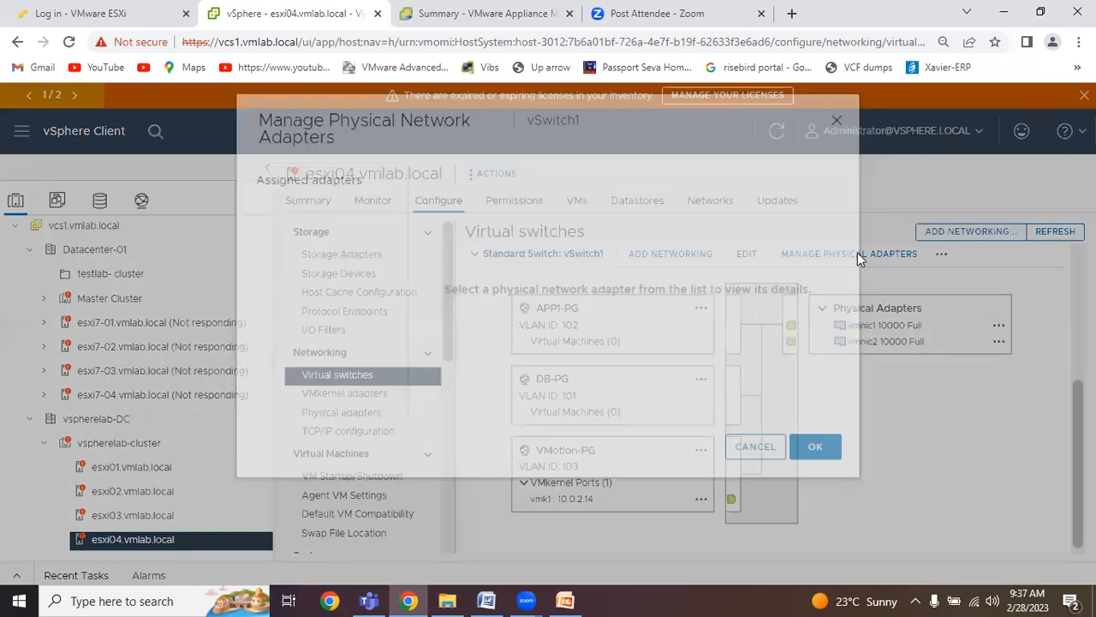
left_click(329, 307)
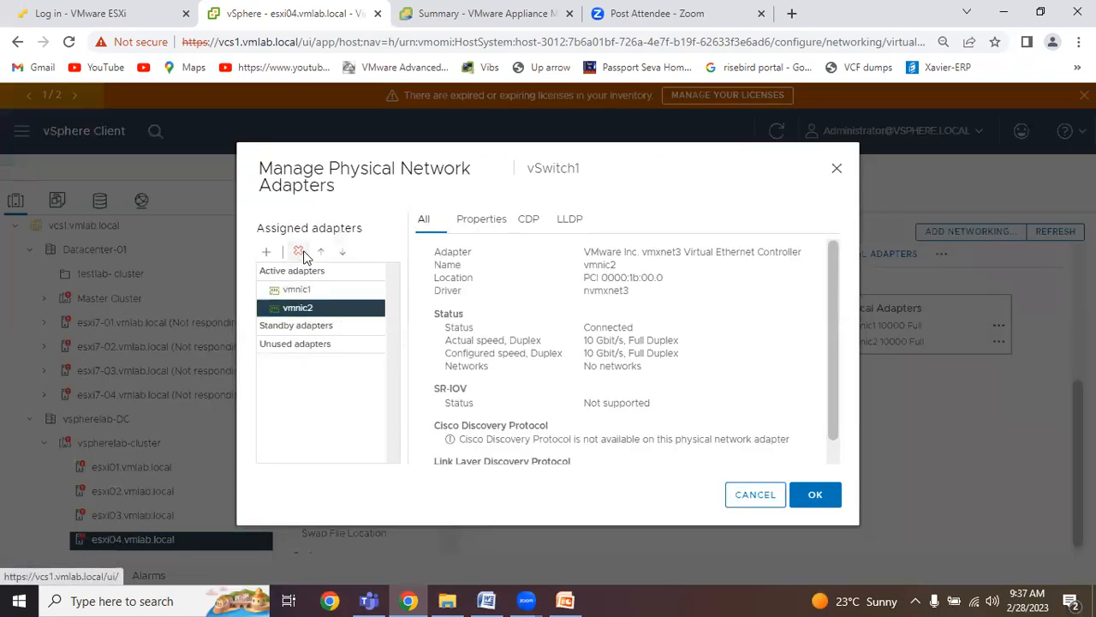
left_click(298, 251)
left_click(815, 497)
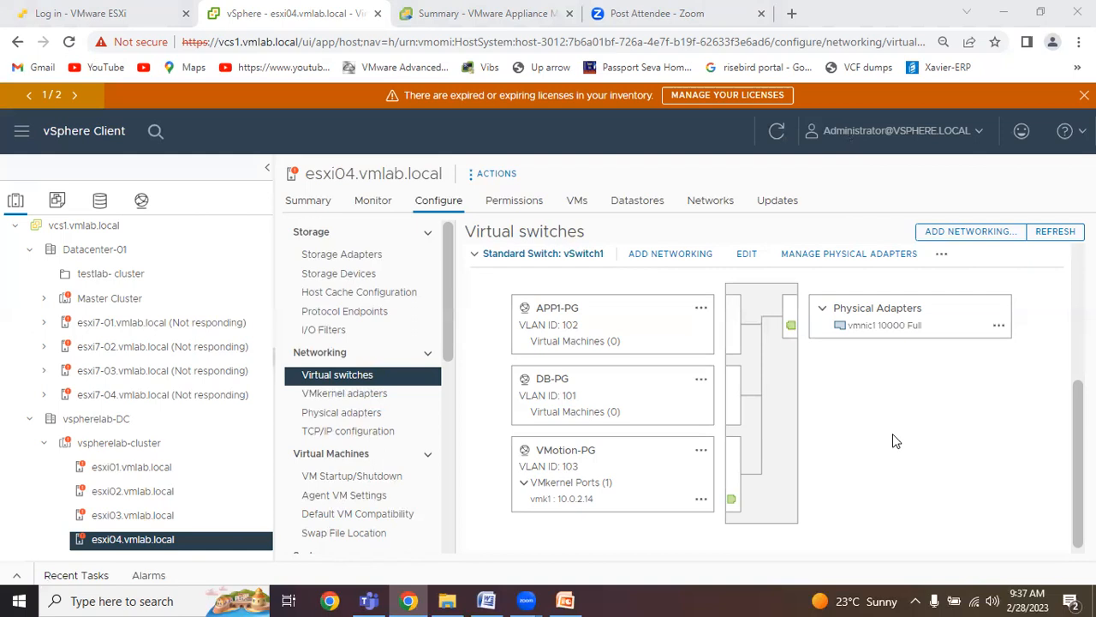
scroll(899, 377, "up", 5)
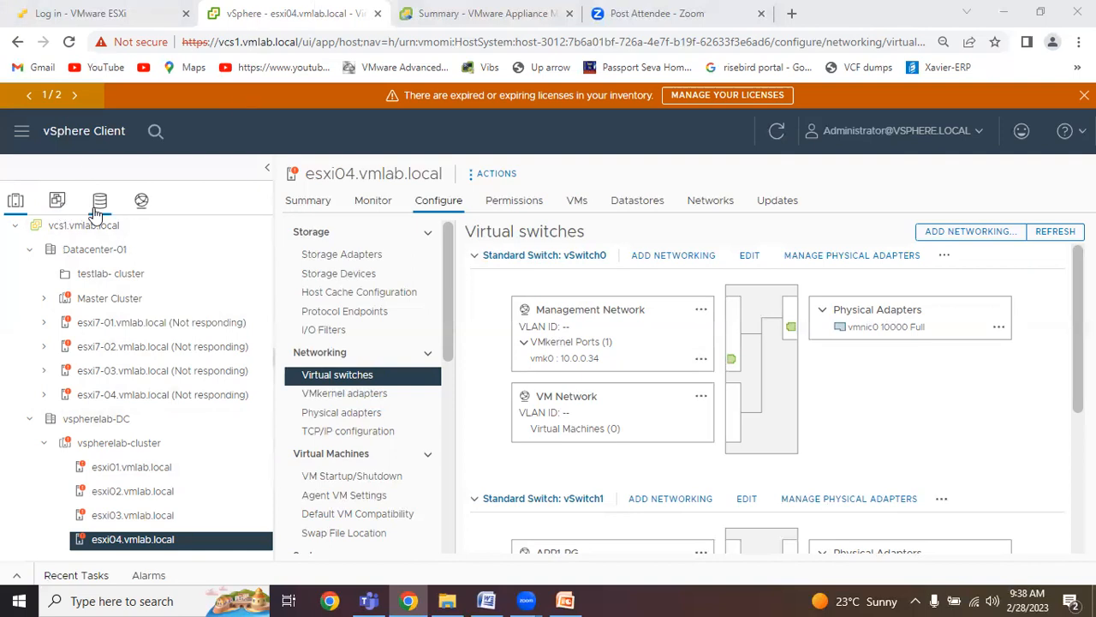
Switch to the networking inventory and start creating a new distributed switch in the vspherelab-DC datacenter.
left_click(139, 204)
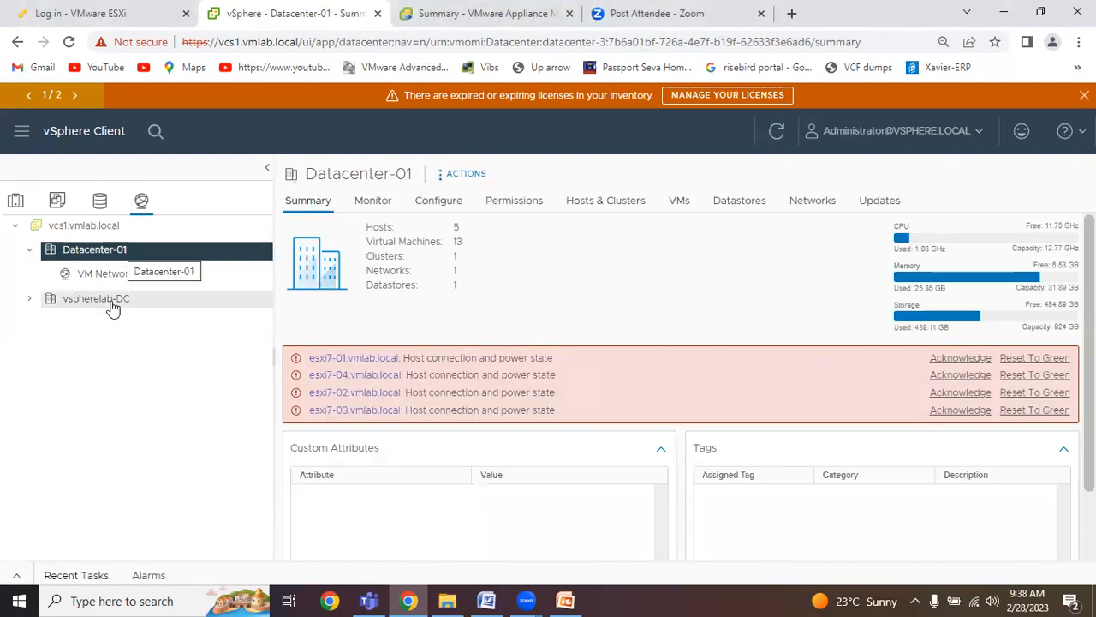
left_click(28, 300)
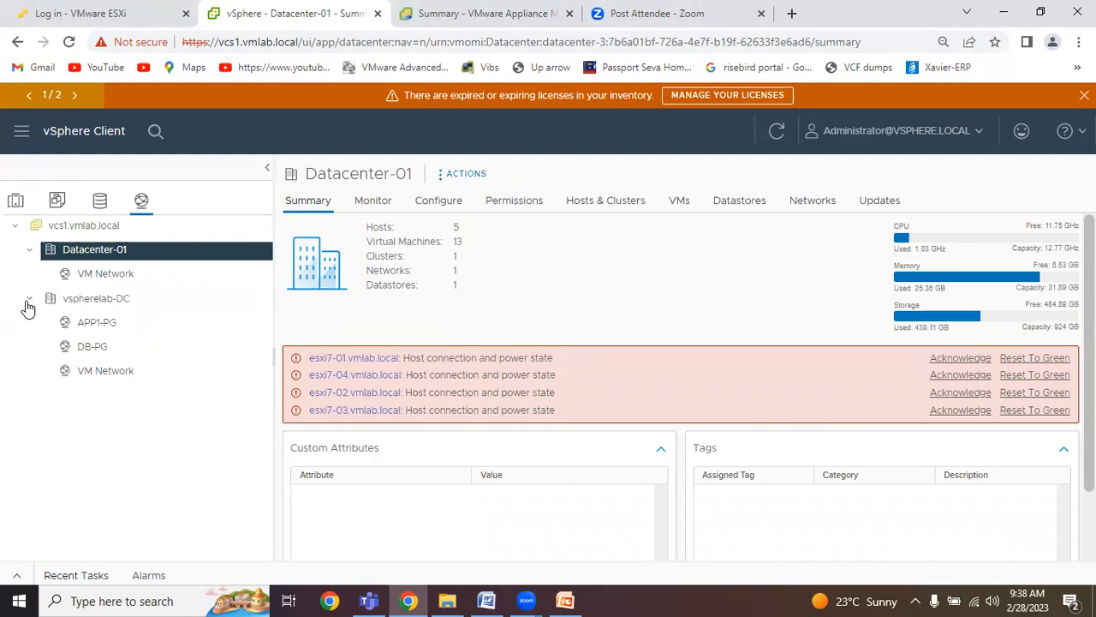
left_click(101, 304)
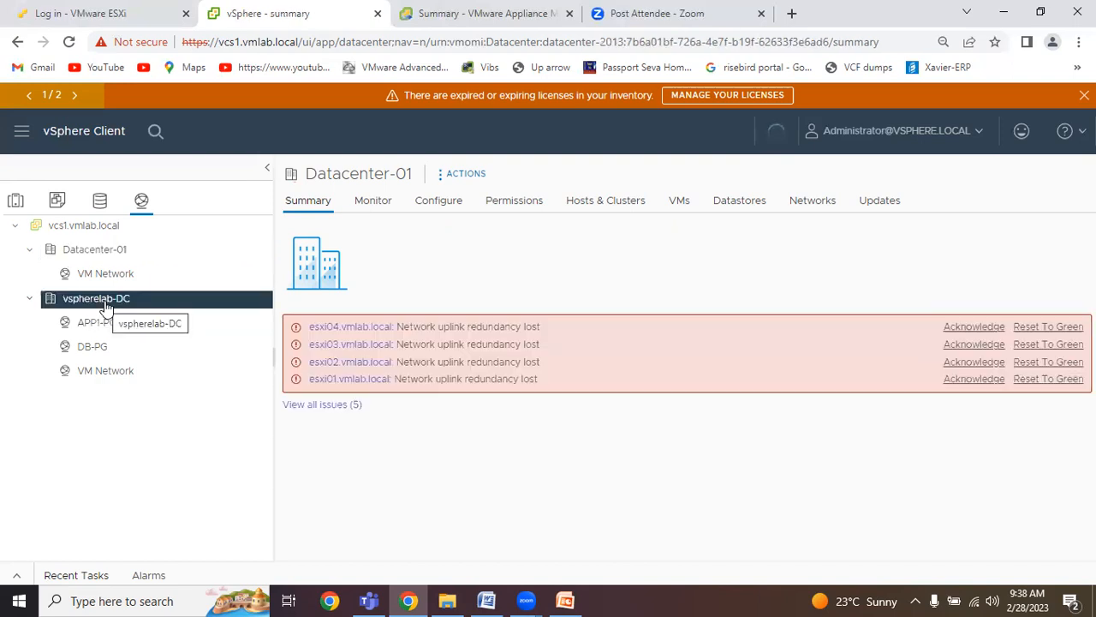
right_click(103, 306)
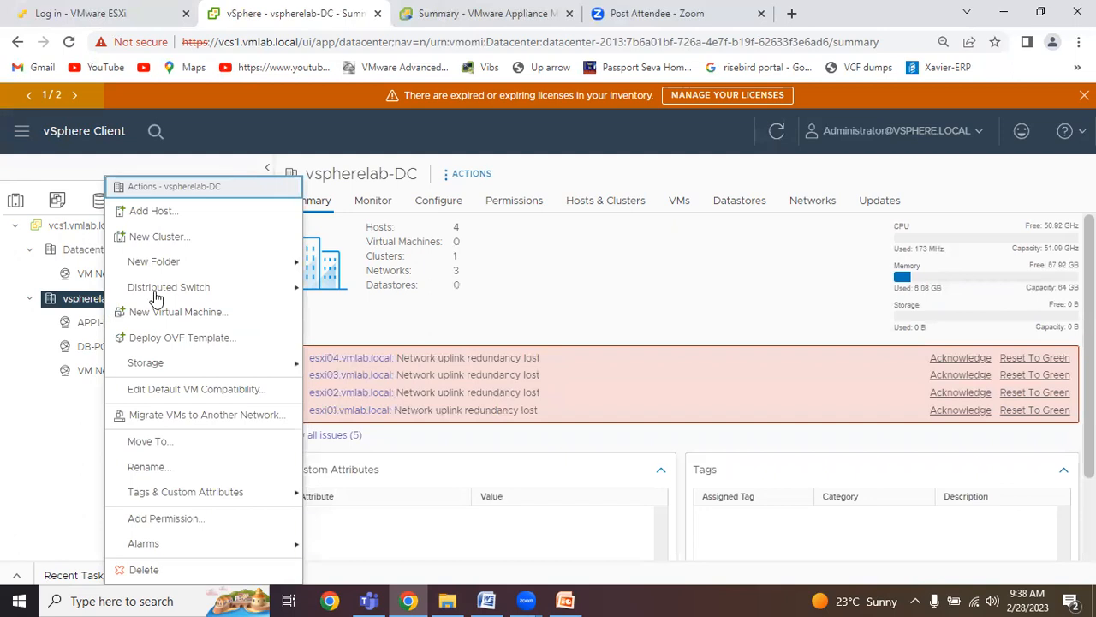
mouse_move(162, 294)
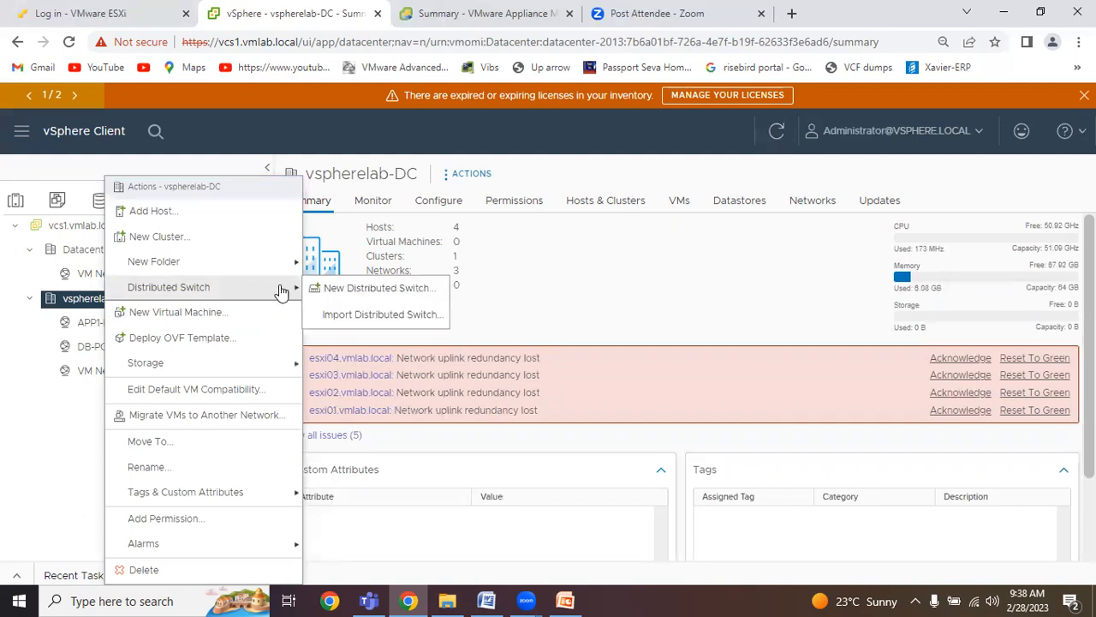
left_click(324, 290)
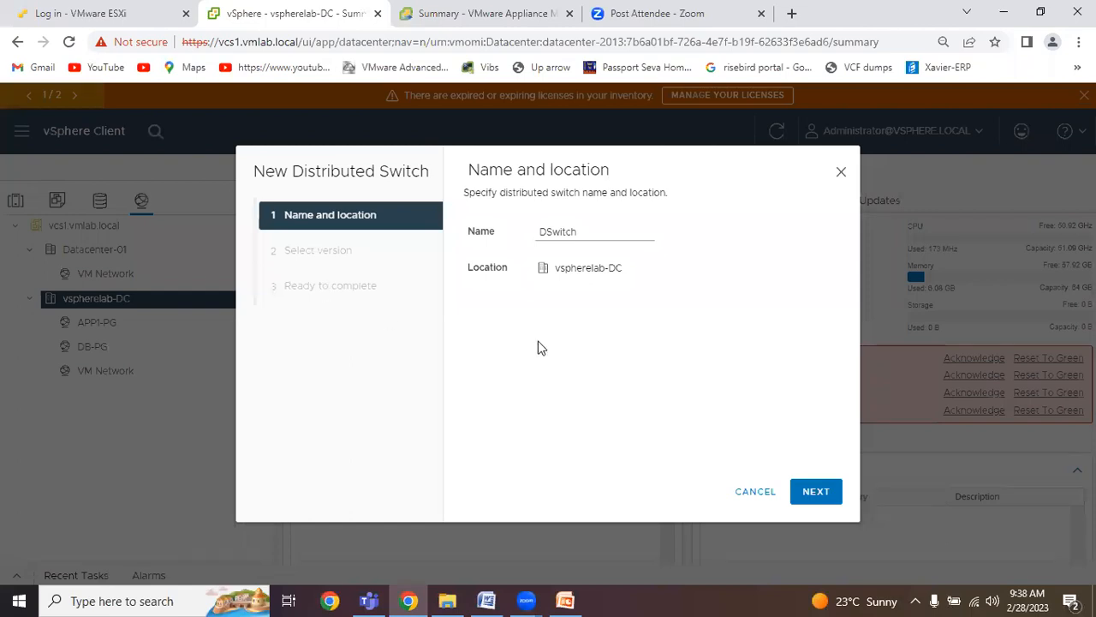
Name the distributed switch Vspherelab-DSwitch and accept version 7.0.3 - ESXi 7.0.3 and later.
left_click(614, 231)
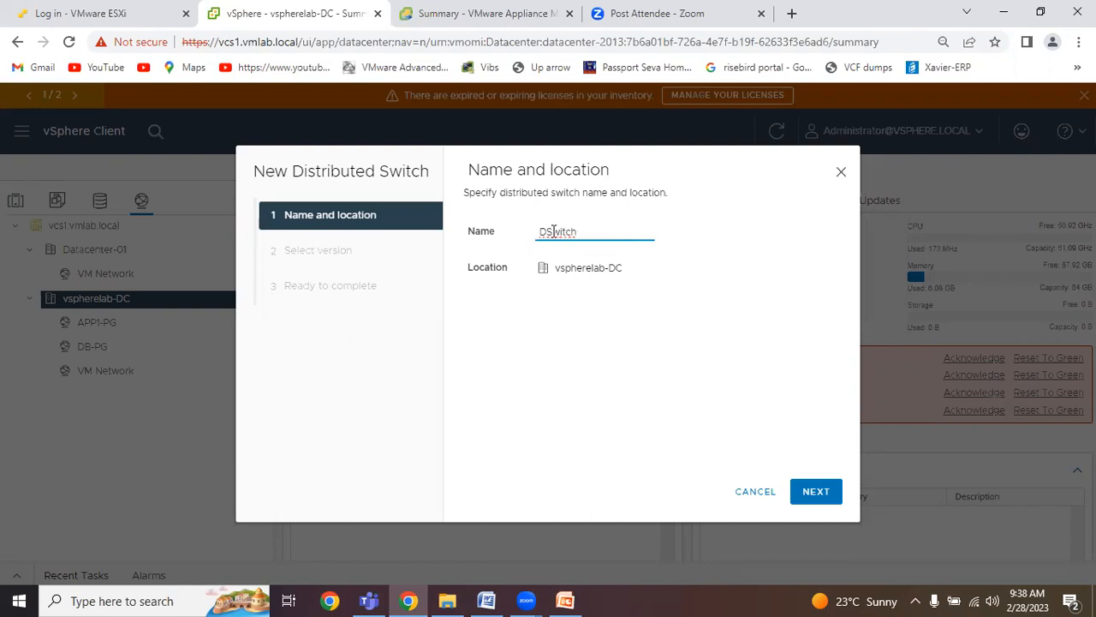
key("Home")
type("V")
type("sphere")
type("lab")
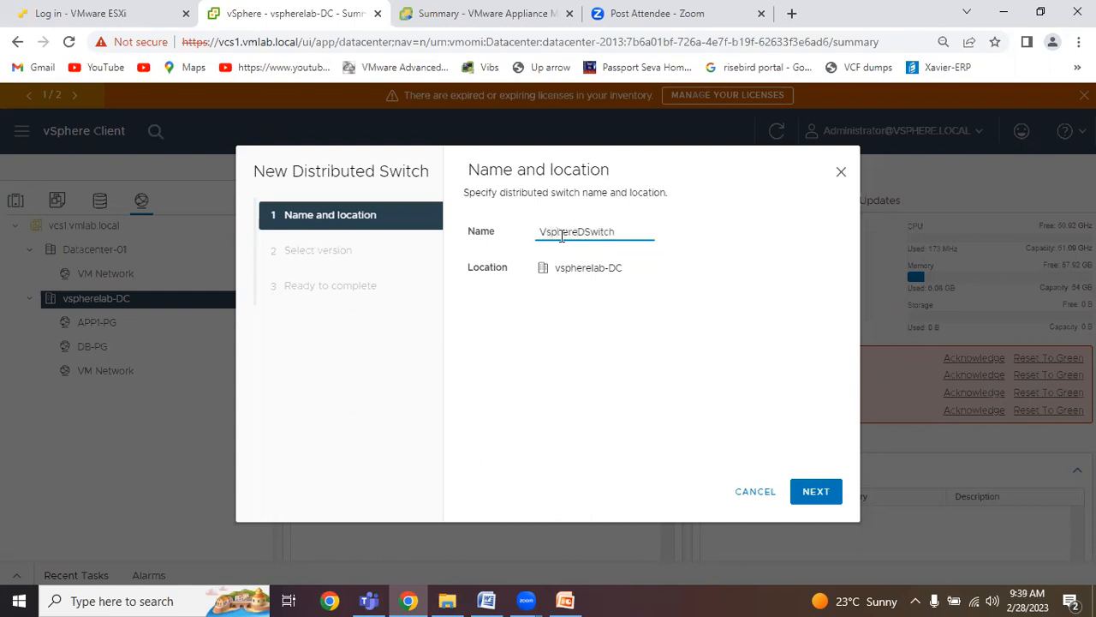
type("-")
left_click(818, 492)
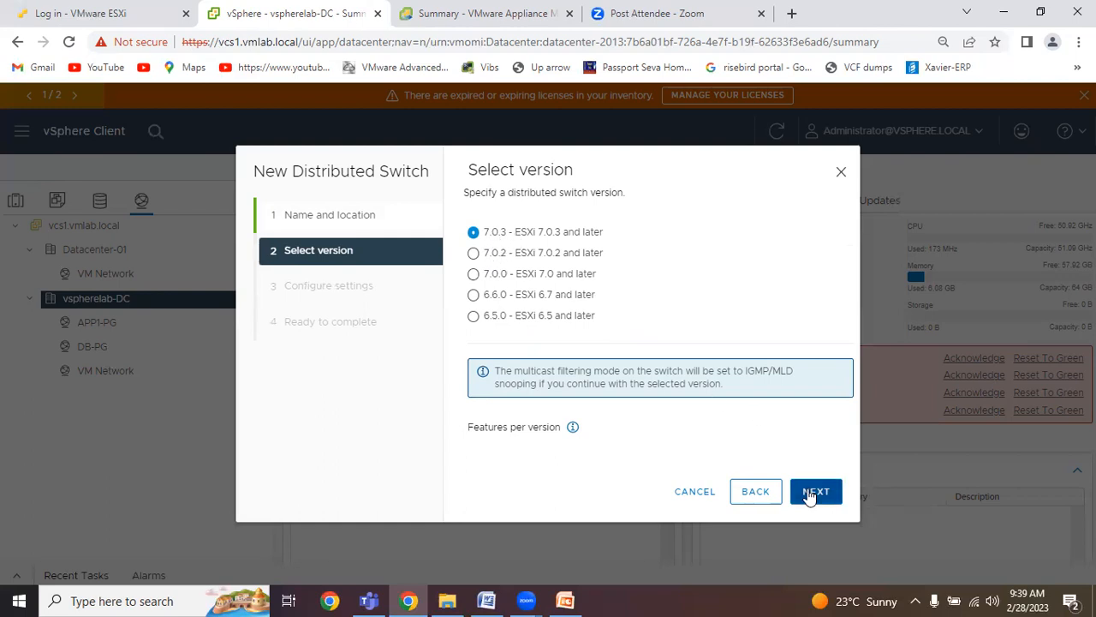
left_click(820, 505)
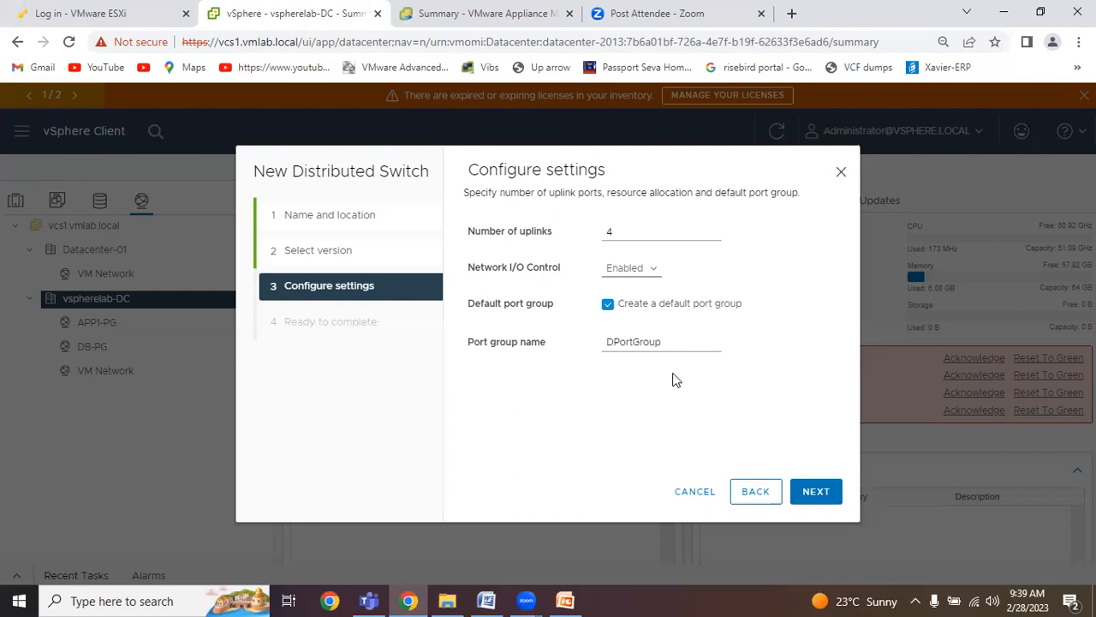
Set the number of uplinks to 2, keep the default port group DPortGroup, and finish creating the distributed switch.
left_click(625, 231)
left_click(711, 236)
left_click(711, 236)
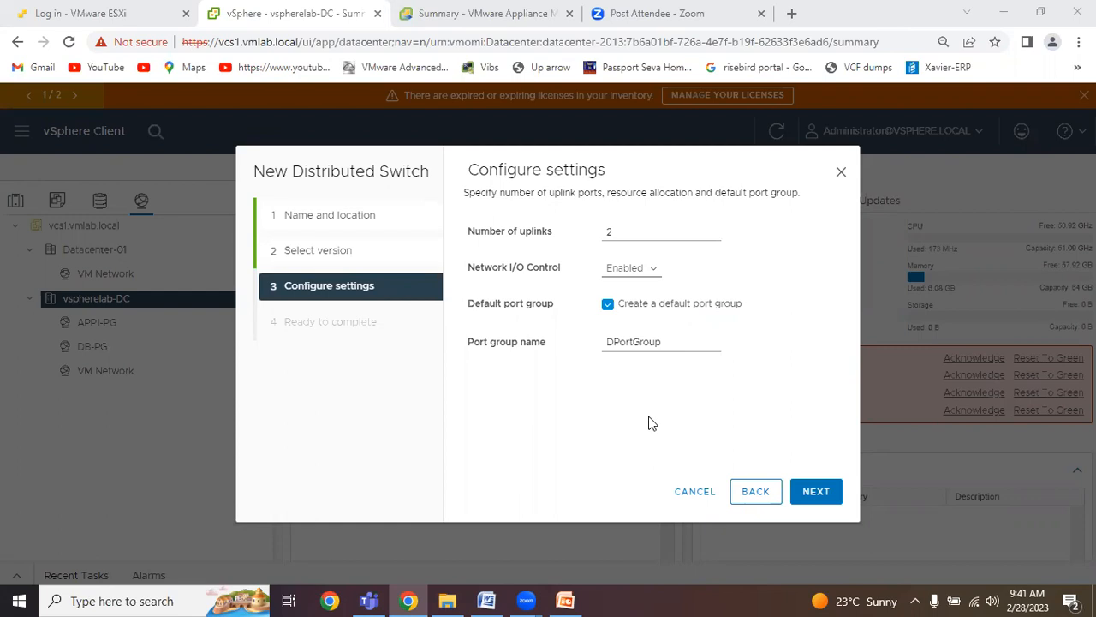
left_click(824, 499)
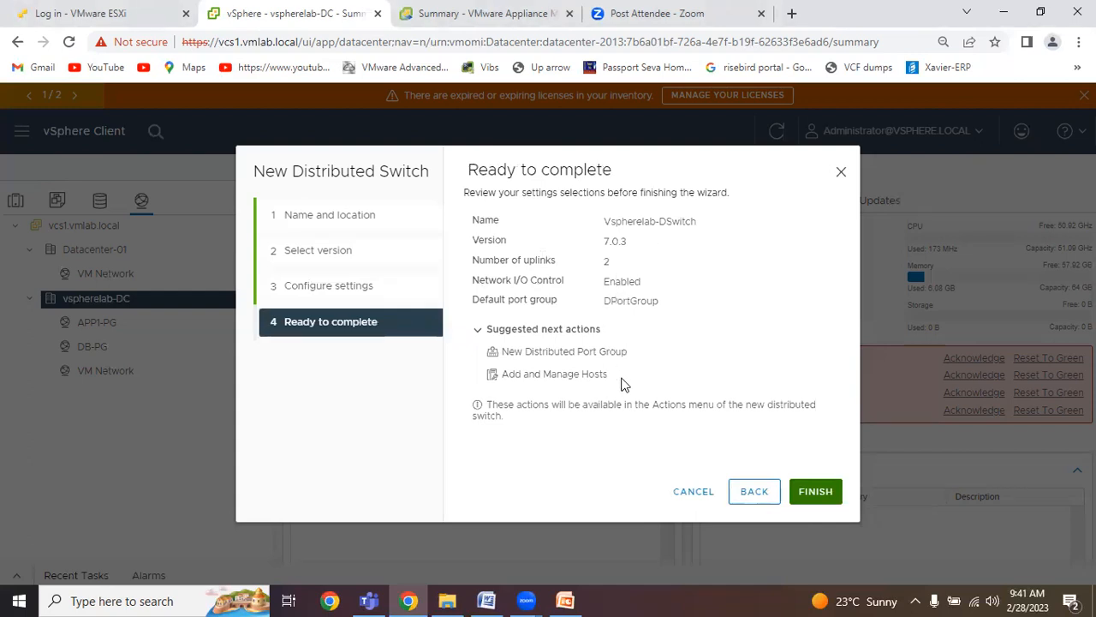
left_click(829, 500)
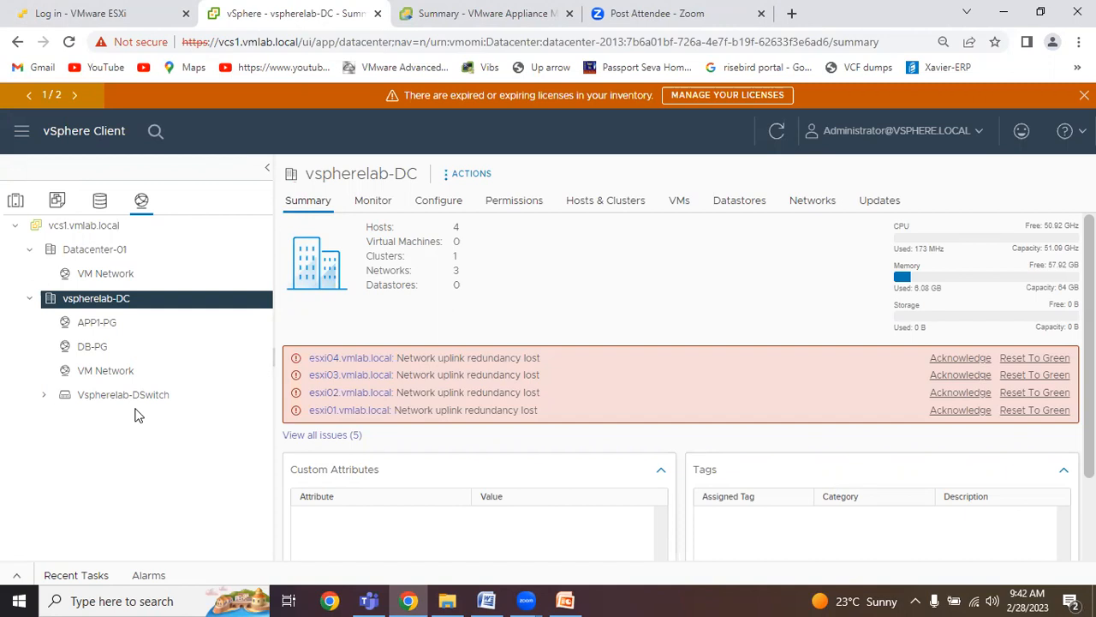
Expand Vspherelab-DSwitch and start its Add and Manage Hosts wizard with the Add hosts task, continuing to host selection.
left_click(42, 396)
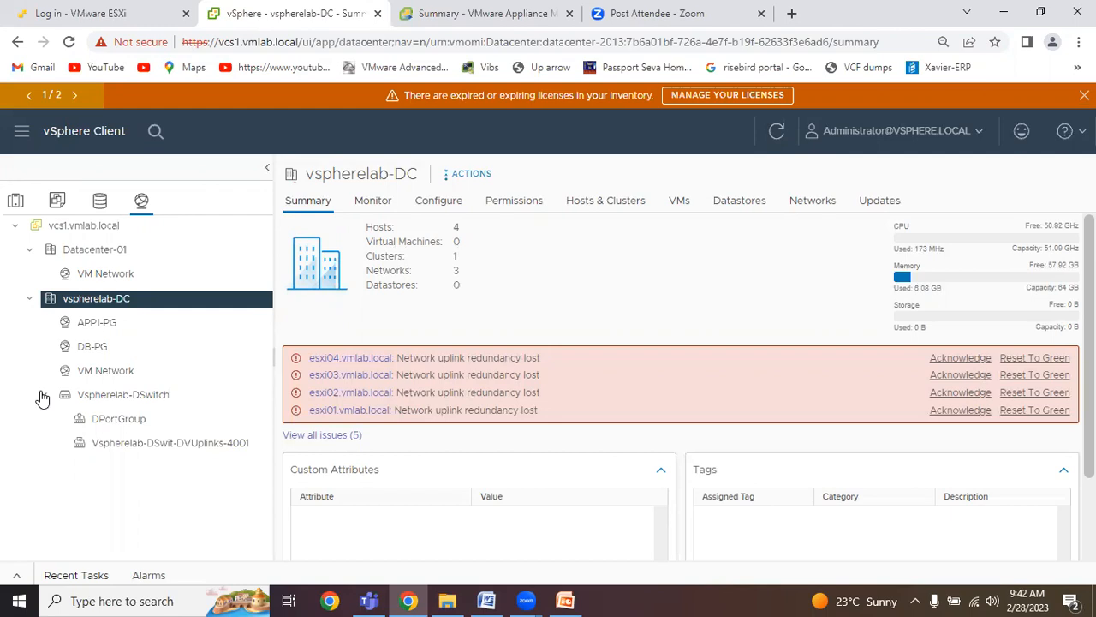
left_click(137, 401)
right_click(137, 408)
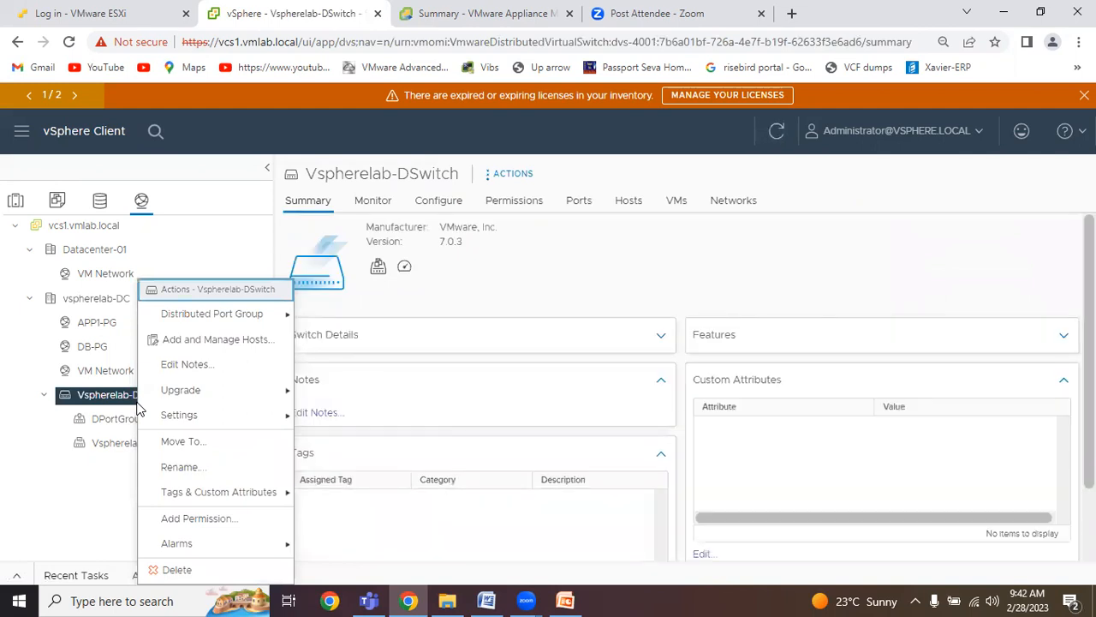
left_click(237, 345)
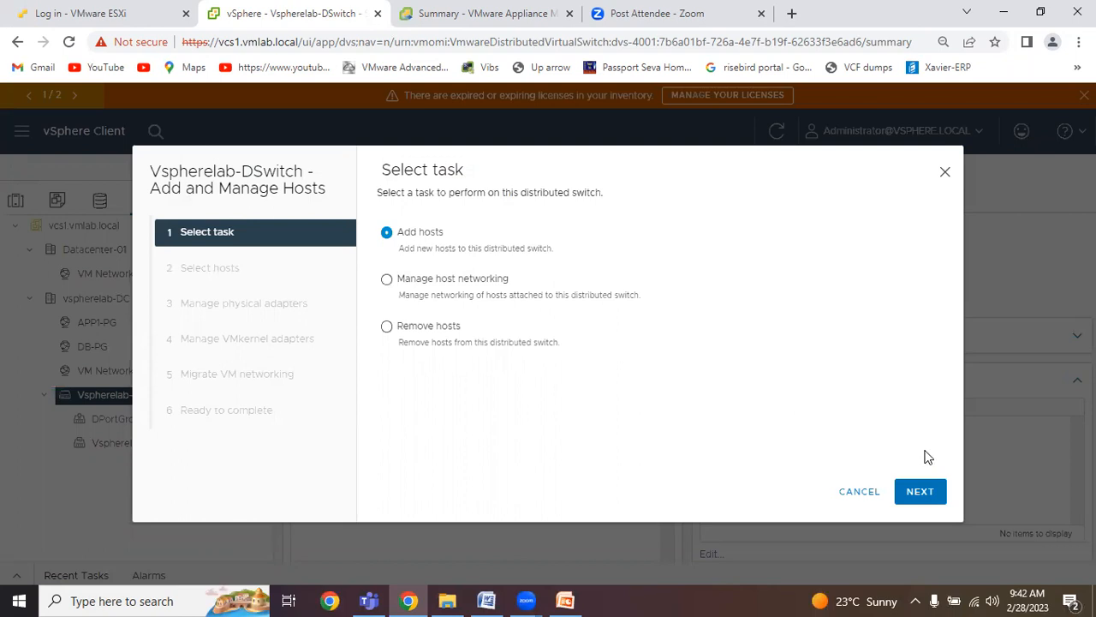
left_click(919, 493)
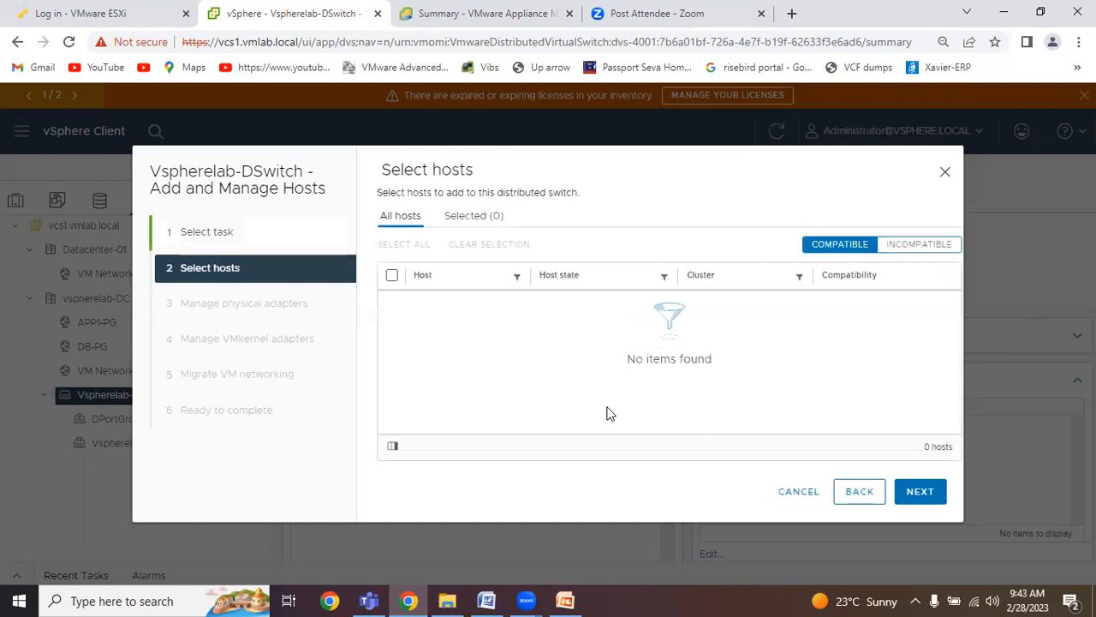
Try the Manage host networking task to look for member hosts, and return to task selection.
left_click(854, 491)
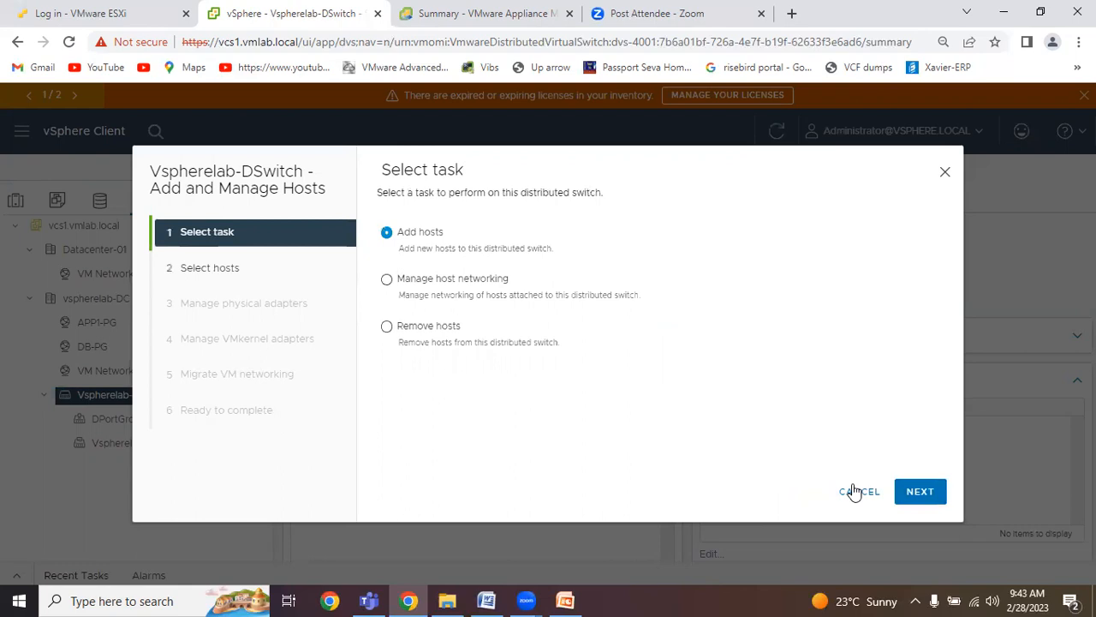
left_click(385, 284)
left_click(918, 495)
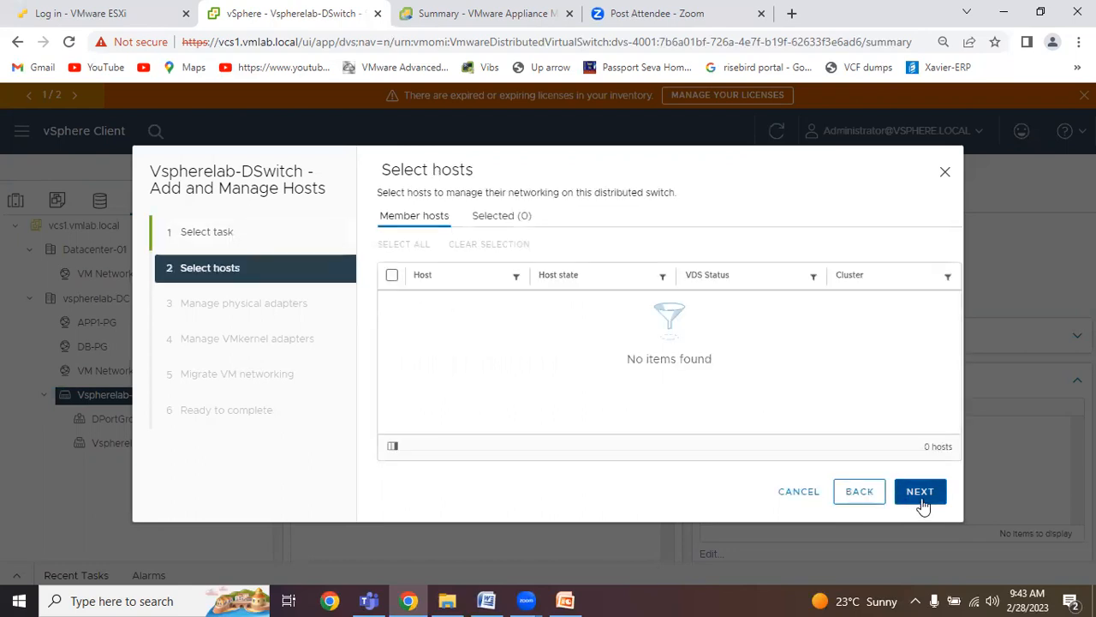
left_click(861, 499)
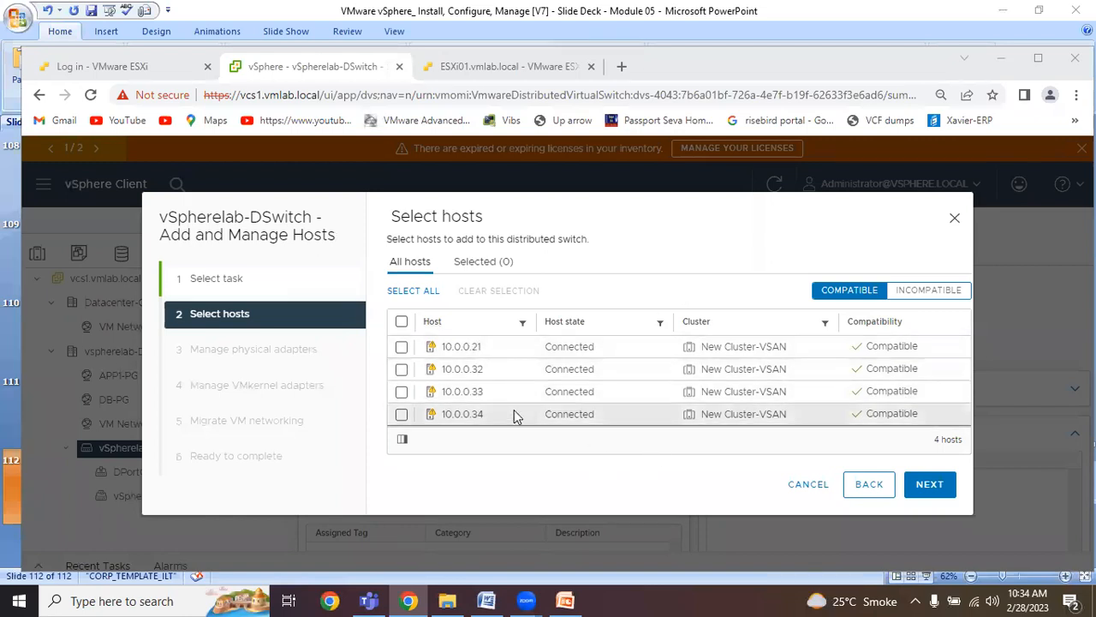
Select hosts 10.0.0.21, 10.0.0.32, 10.0.0.33 and 10.0.0.34 for vSpherelab-DSwitch and continue to its physical adapter list.
left_click(402, 346)
left_click(402, 369)
left_click(402, 392)
left_click(401, 414)
left_click(933, 484)
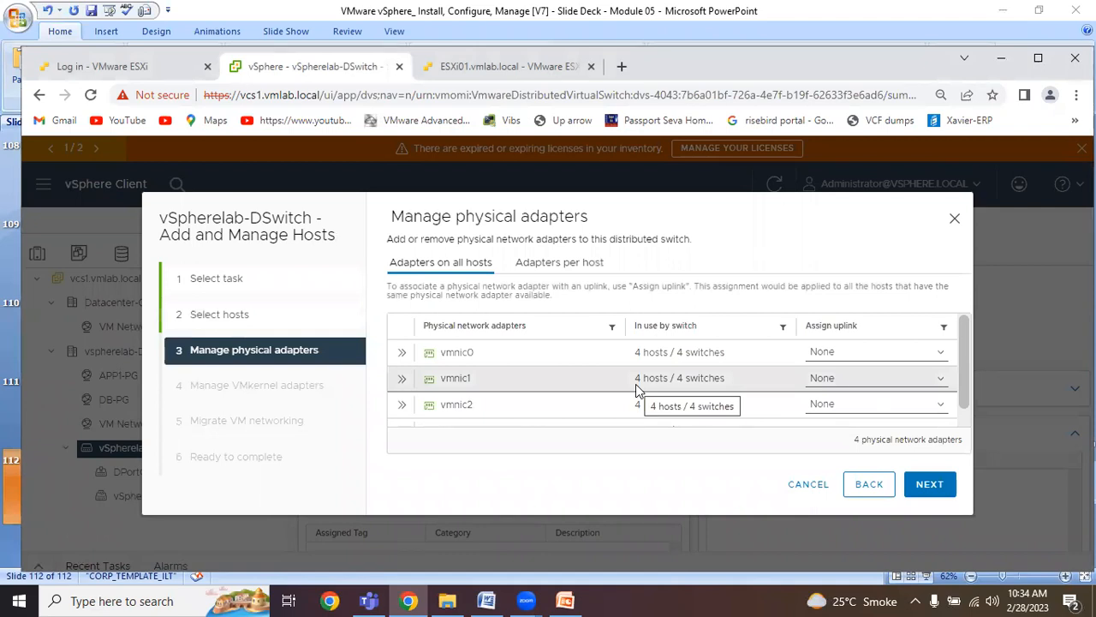
scroll(600, 377, "down", 1)
scroll(598, 378, "down", 1)
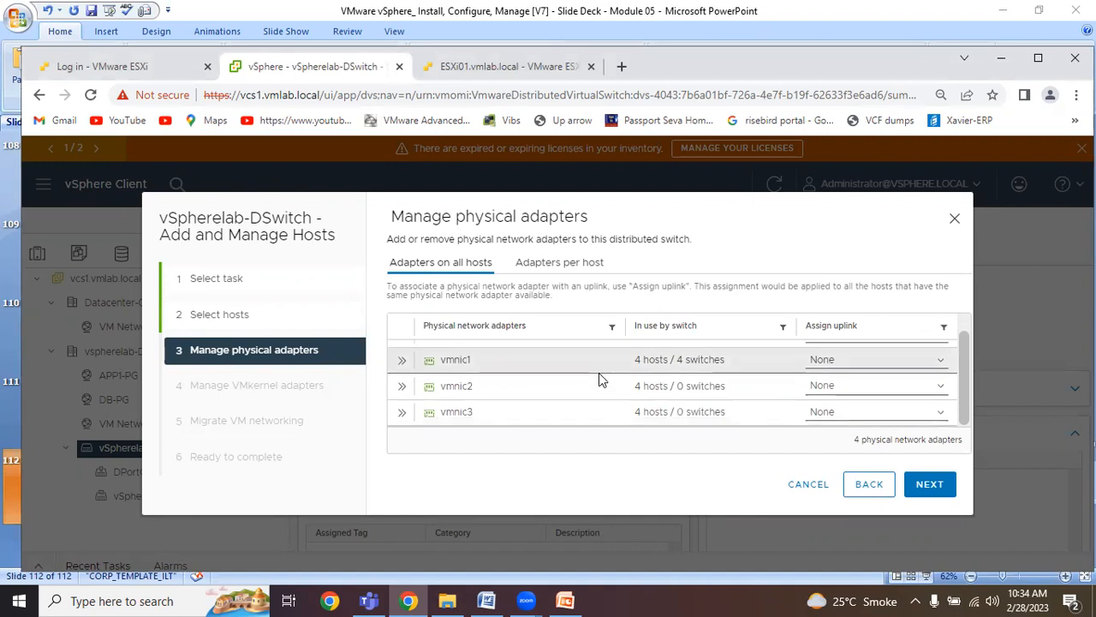
Assign vmnic2 to Uplink 1 and vmnic3 to Uplink 2 for all hosts being added to the distributed switch.
scroll(599, 377, "up", 1)
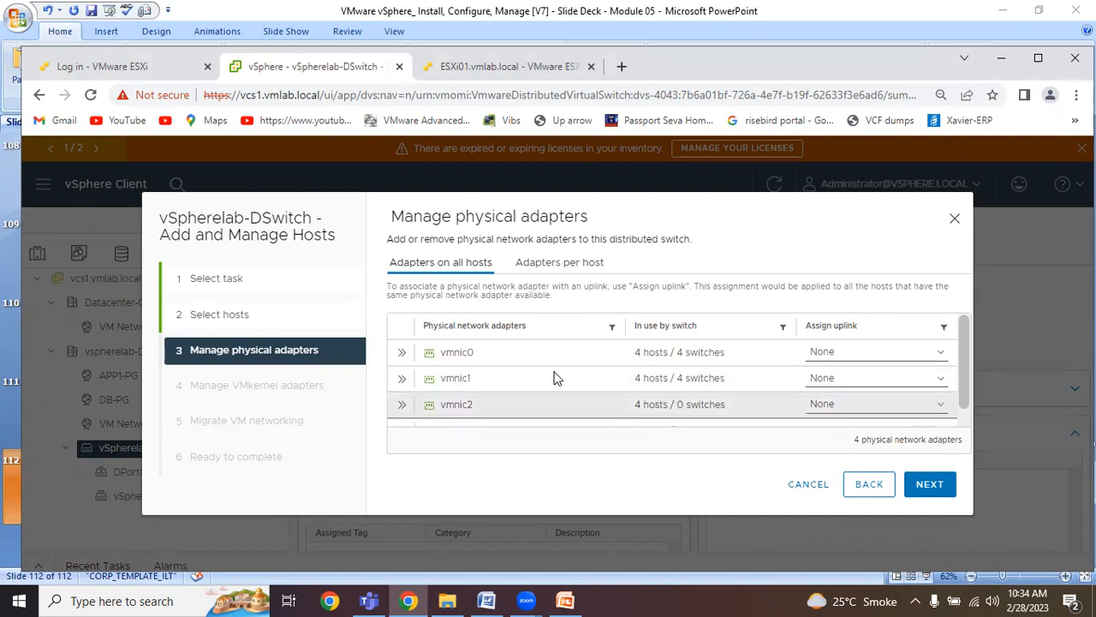
scroll(543, 372, "down", 1)
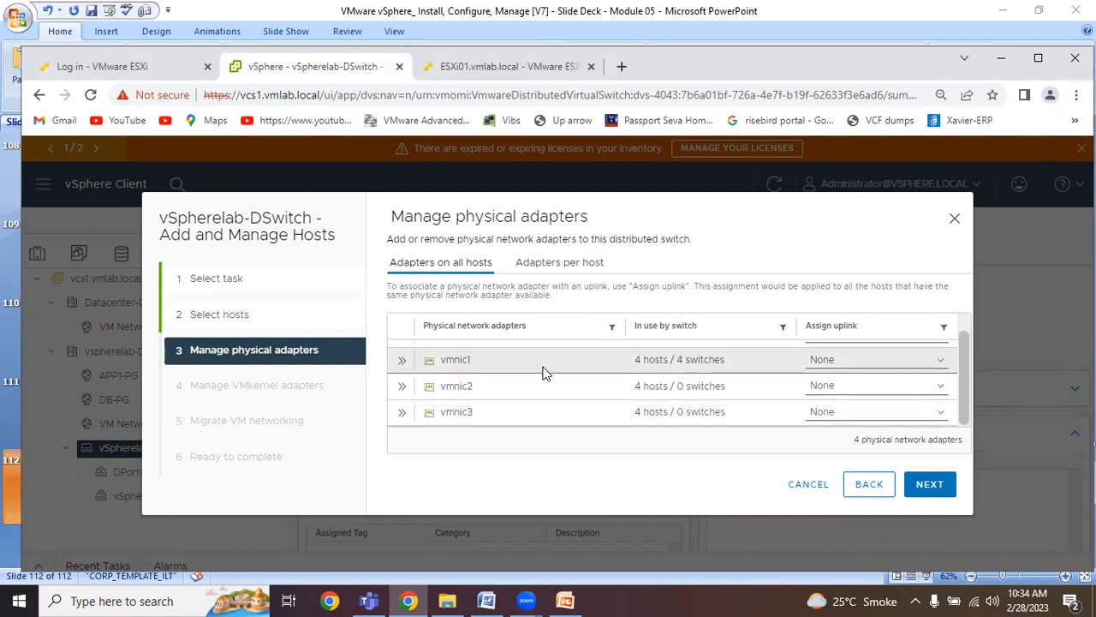
scroll(544, 372, "up", 1)
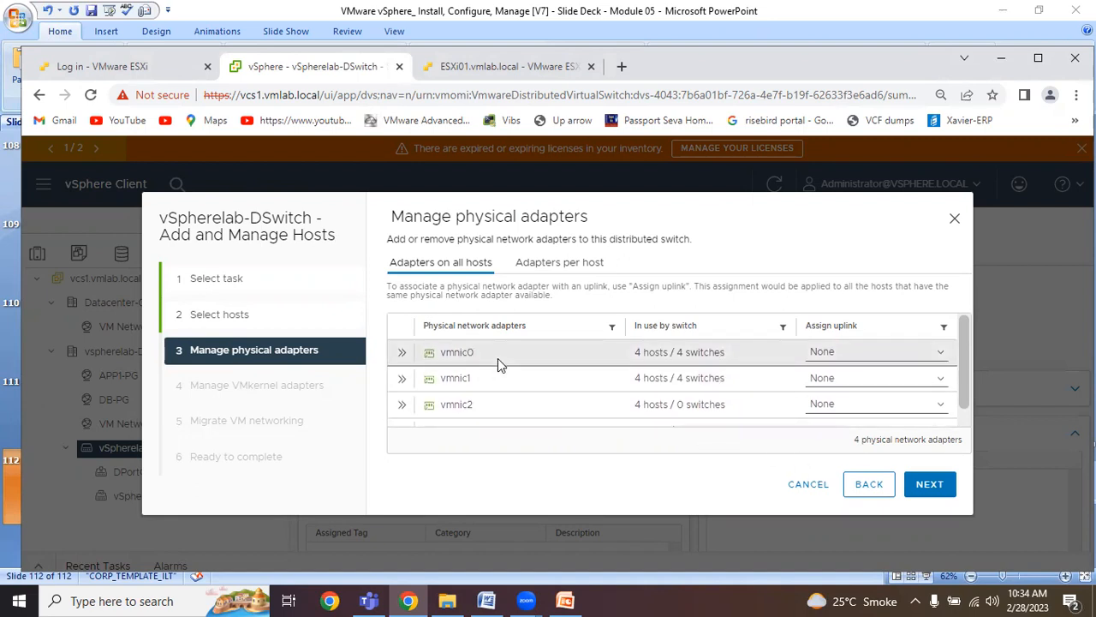
scroll(715, 393, "down", 1)
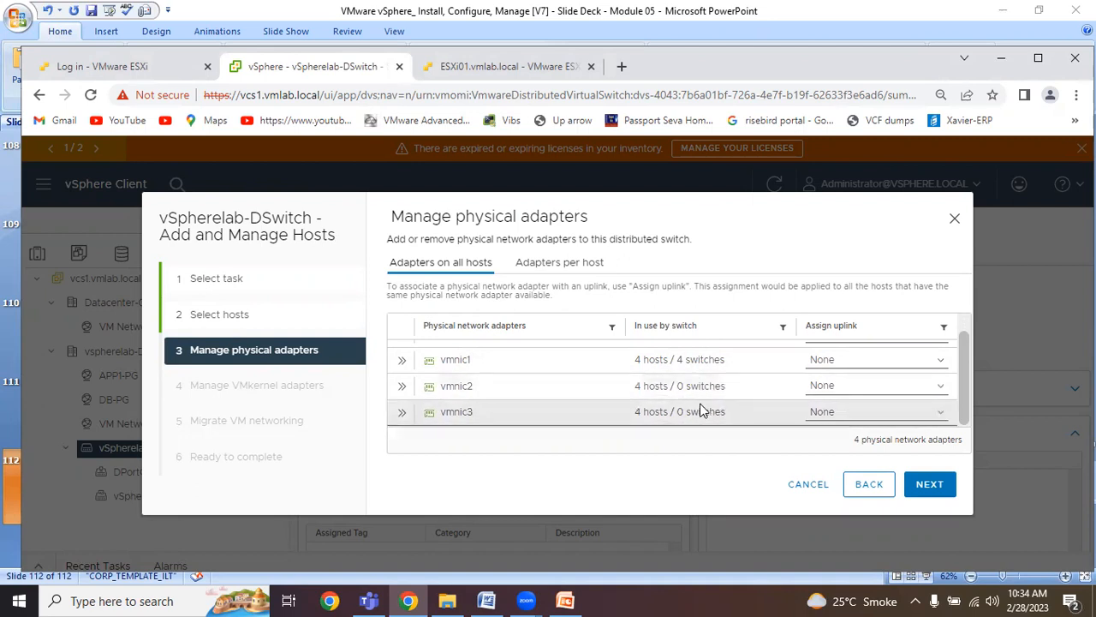
scroll(701, 386, "up", 1)
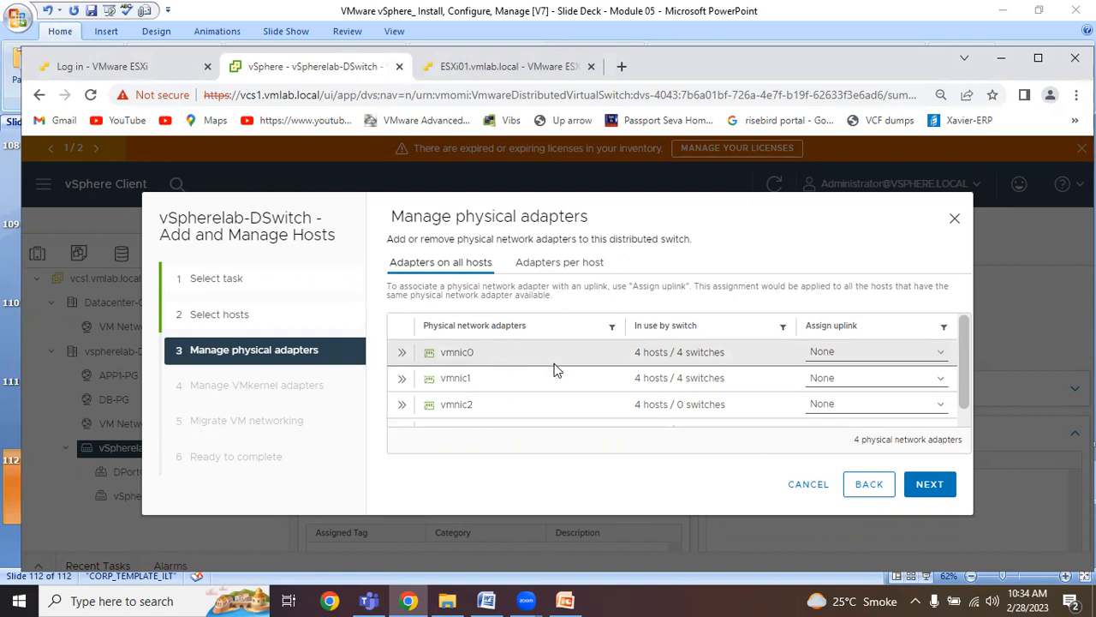
scroll(553, 369, "down", 1)
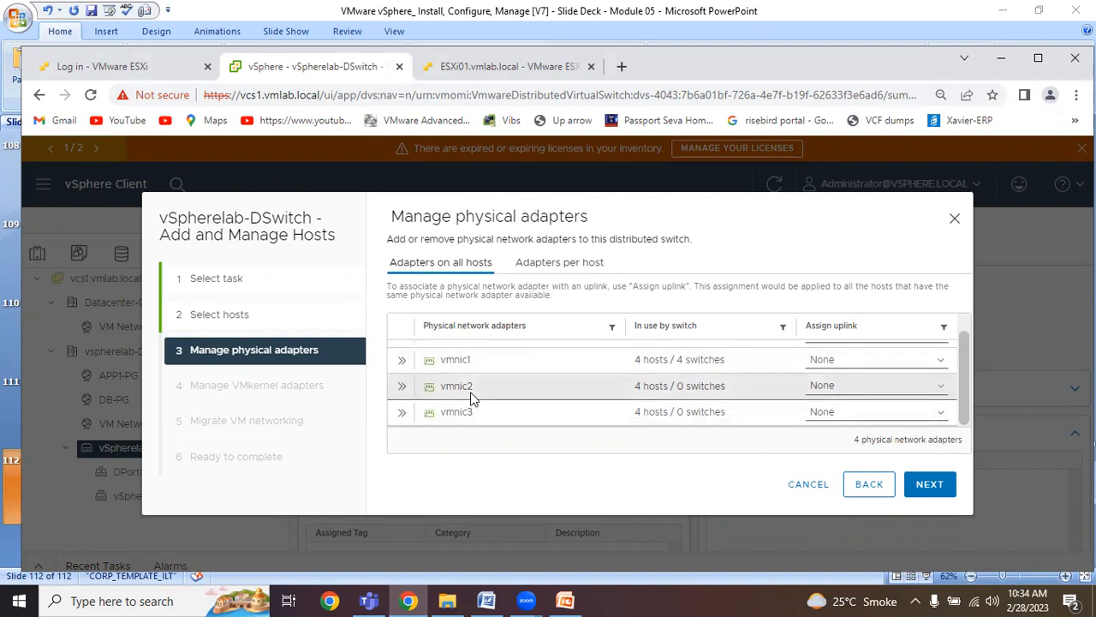
left_click(887, 388)
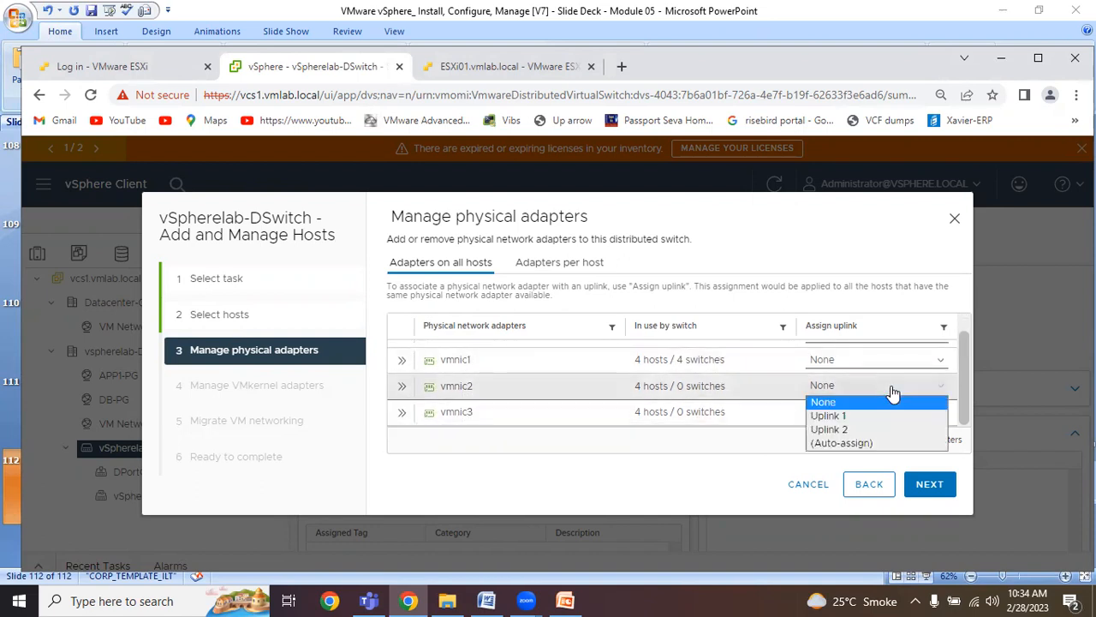
left_click(829, 416)
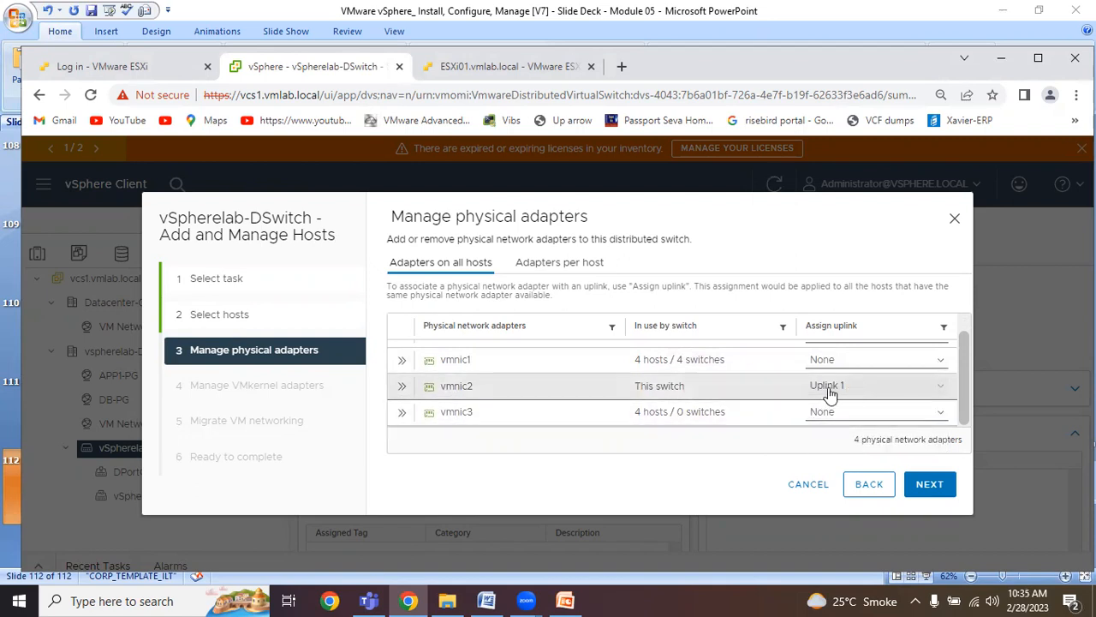
left_click(886, 420)
left_click(855, 455)
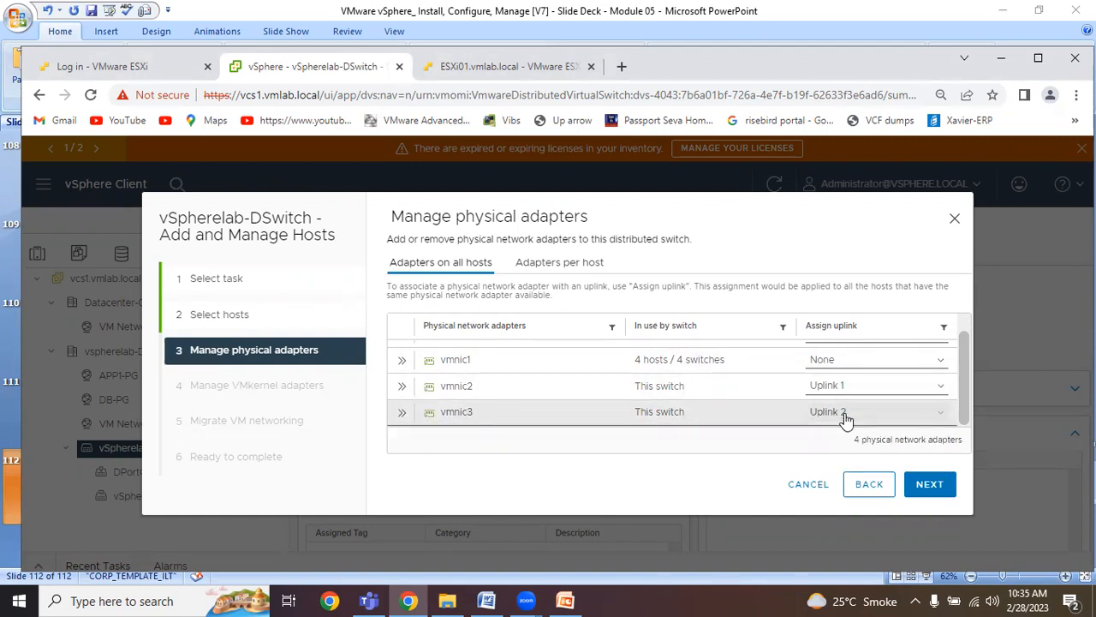
Finish adding the hosts to the distributed switch, leaving VMkernel adapters unassigned and VM networking unmigrated.
scroll(966, 374, "up", 1)
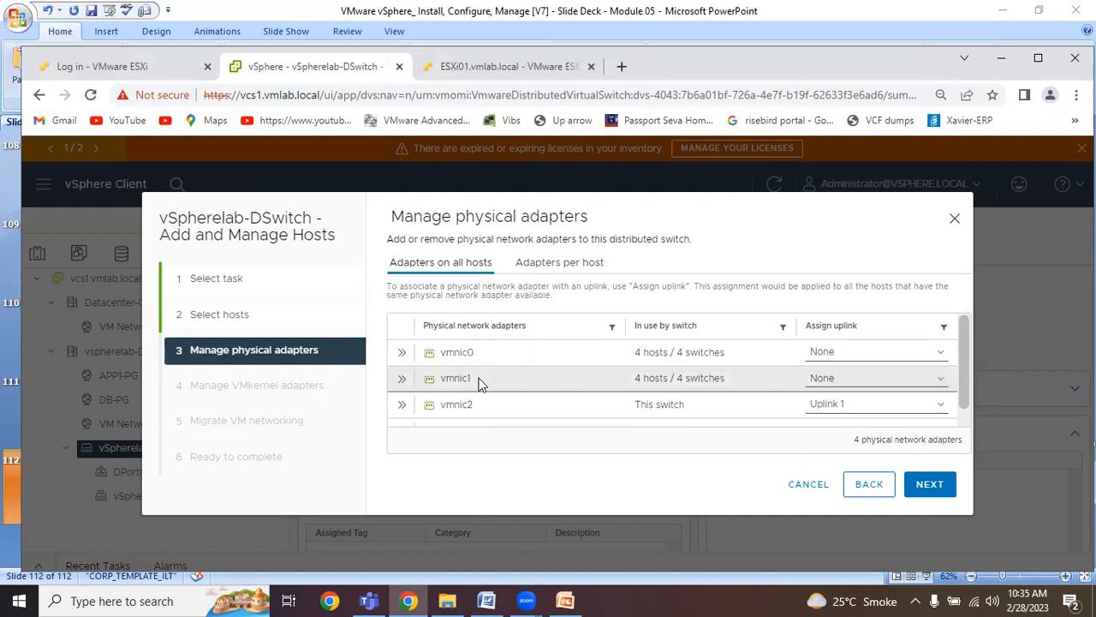
scroll(480, 383, "down", 1)
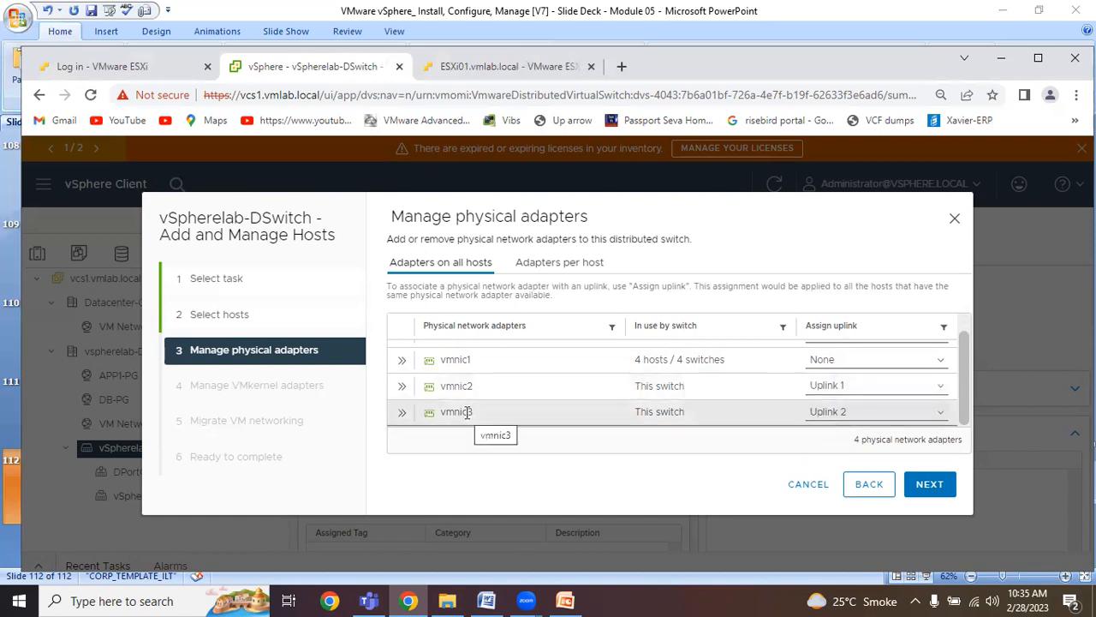
left_click(940, 491)
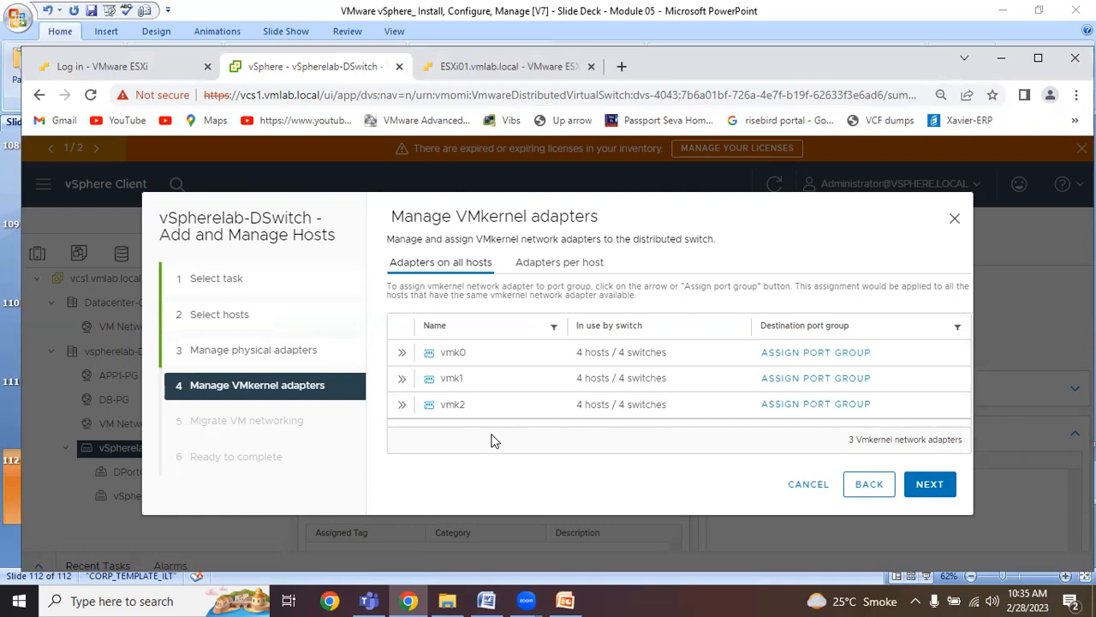
left_click(932, 486)
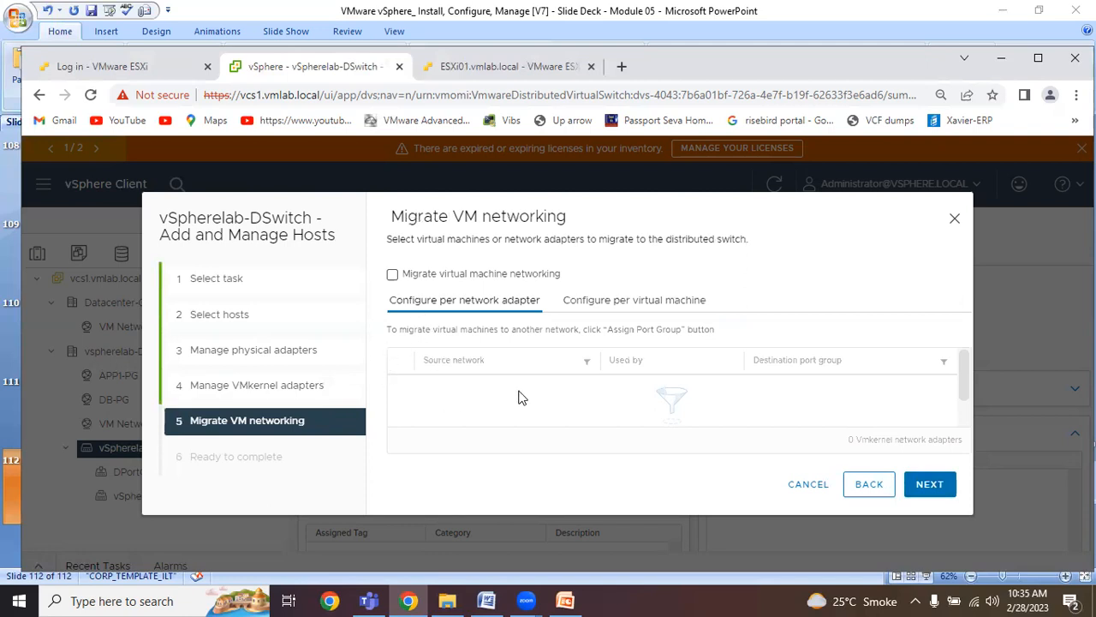
left_click(927, 486)
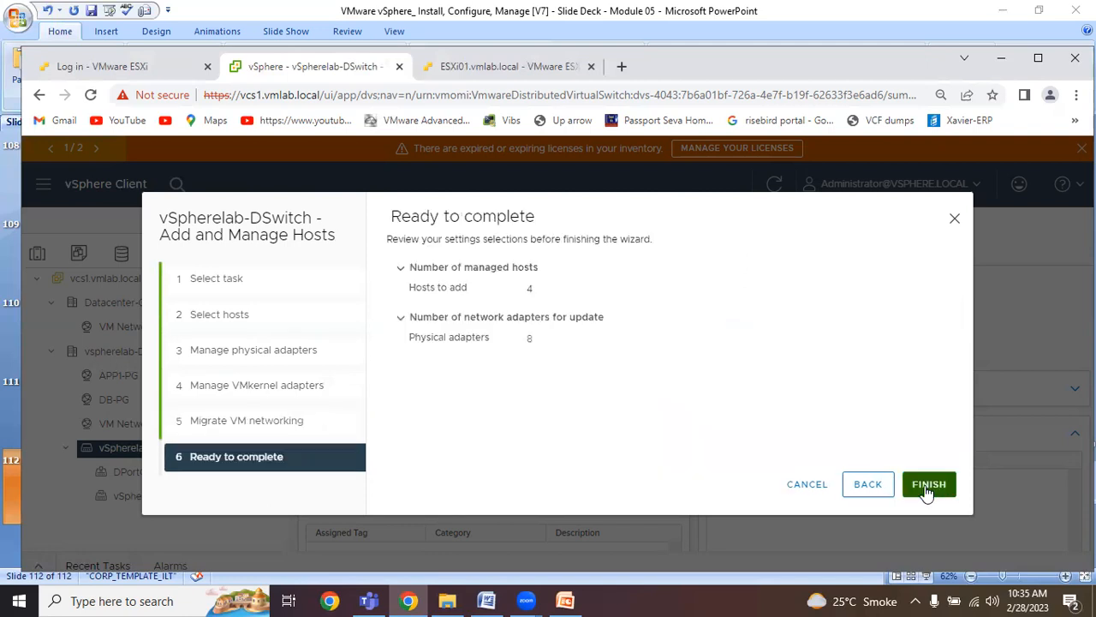
left_click(927, 486)
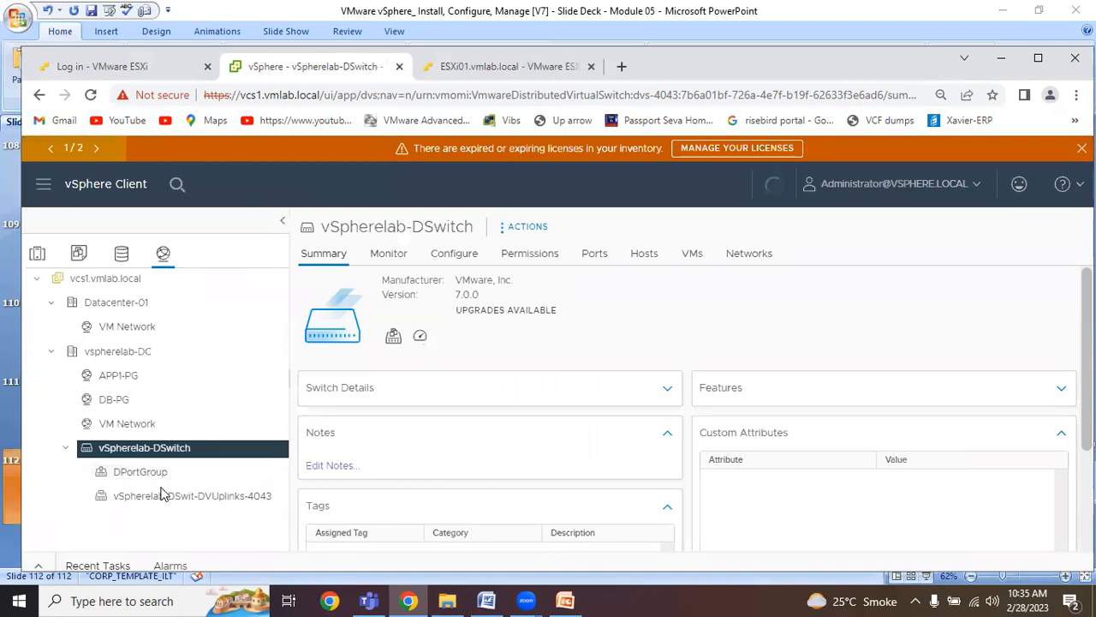
Show the hosts attached to vSpherelab-DSwitch, then collapse and re-expand the switch in the inventory tree.
left_click(649, 257)
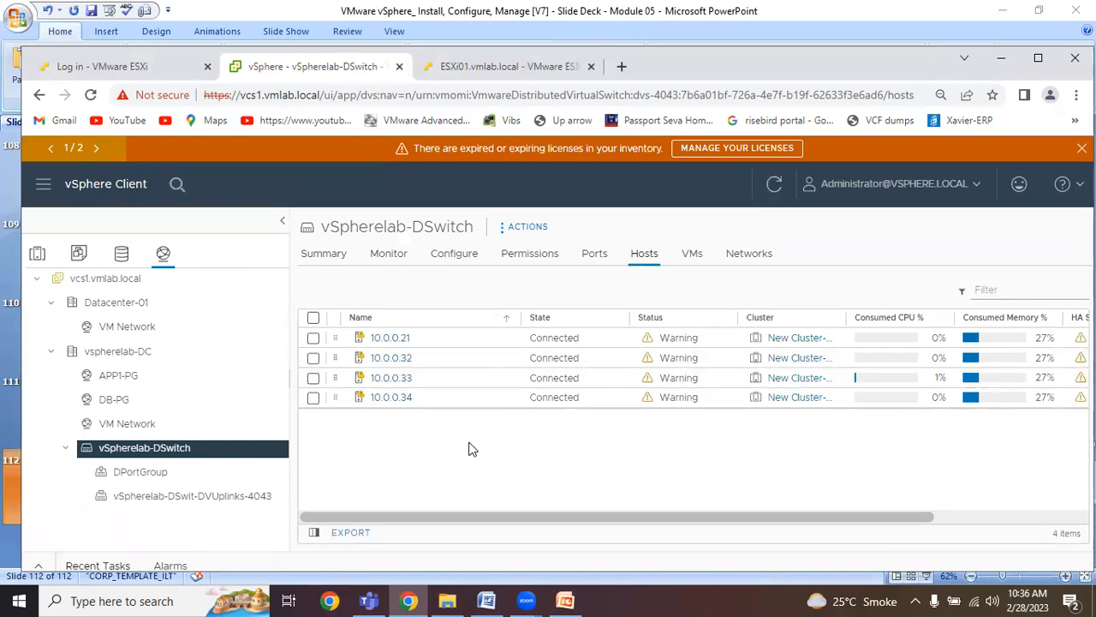
left_click(67, 449)
left_click(67, 450)
Start a new distributed port group on vSpherelab-DSwitch, name it DB-PG, and continue to its settings.
right_click(175, 460)
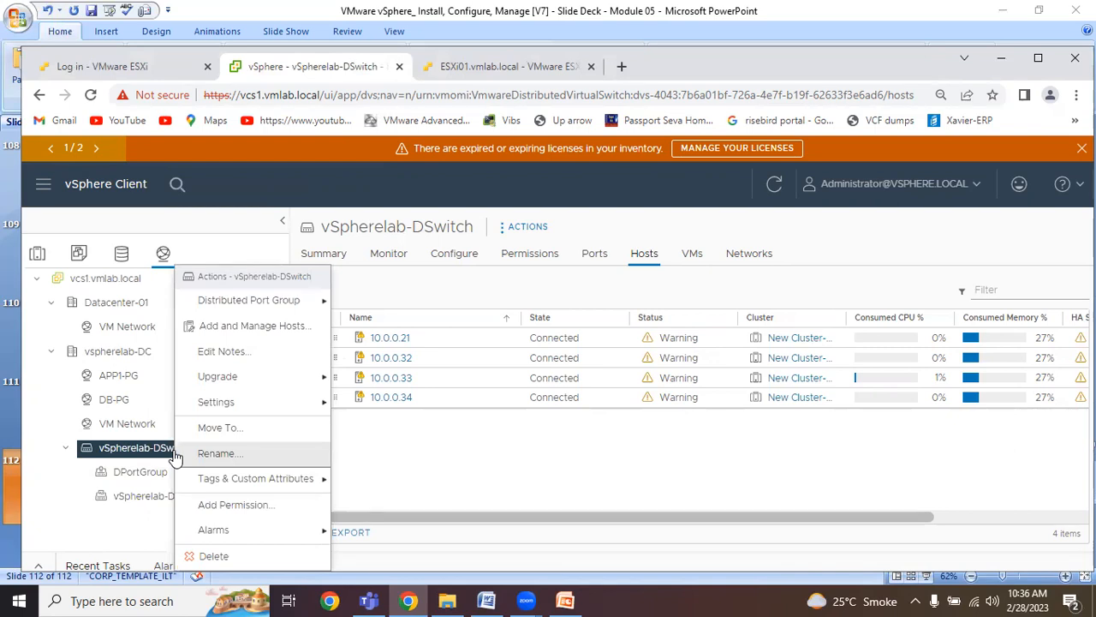
mouse_move(299, 311)
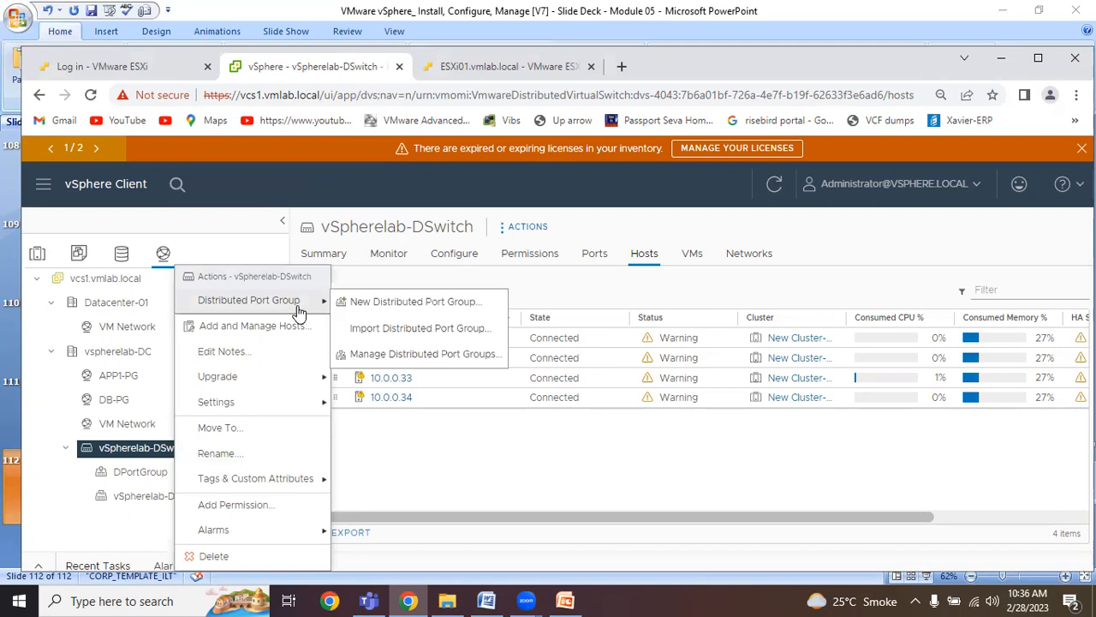
left_click(417, 305)
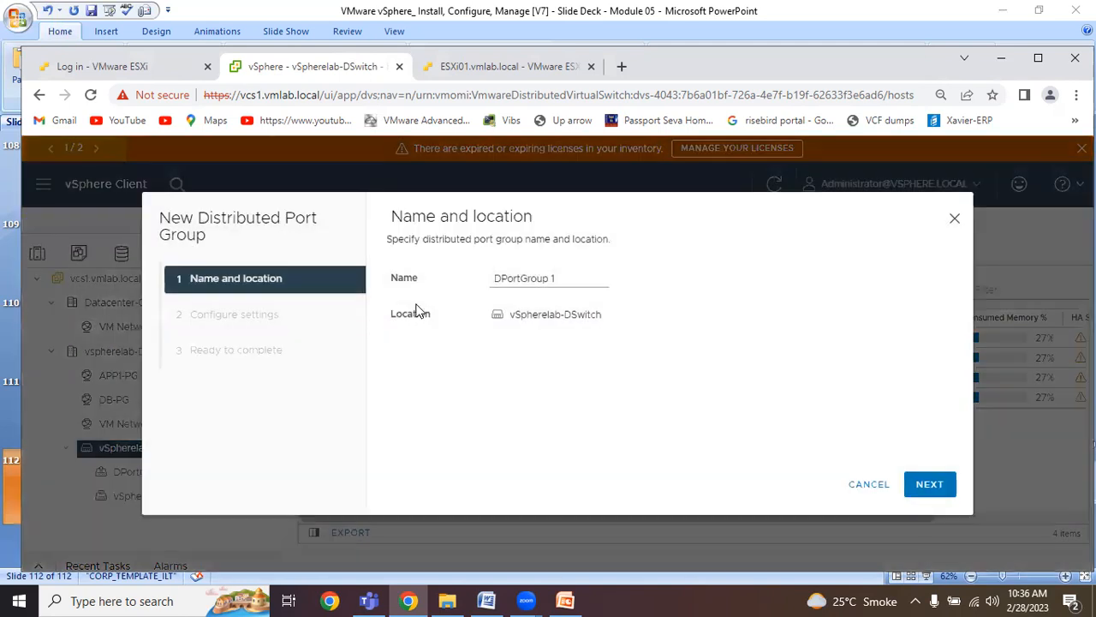
left_click_drag(560, 278, 458, 284)
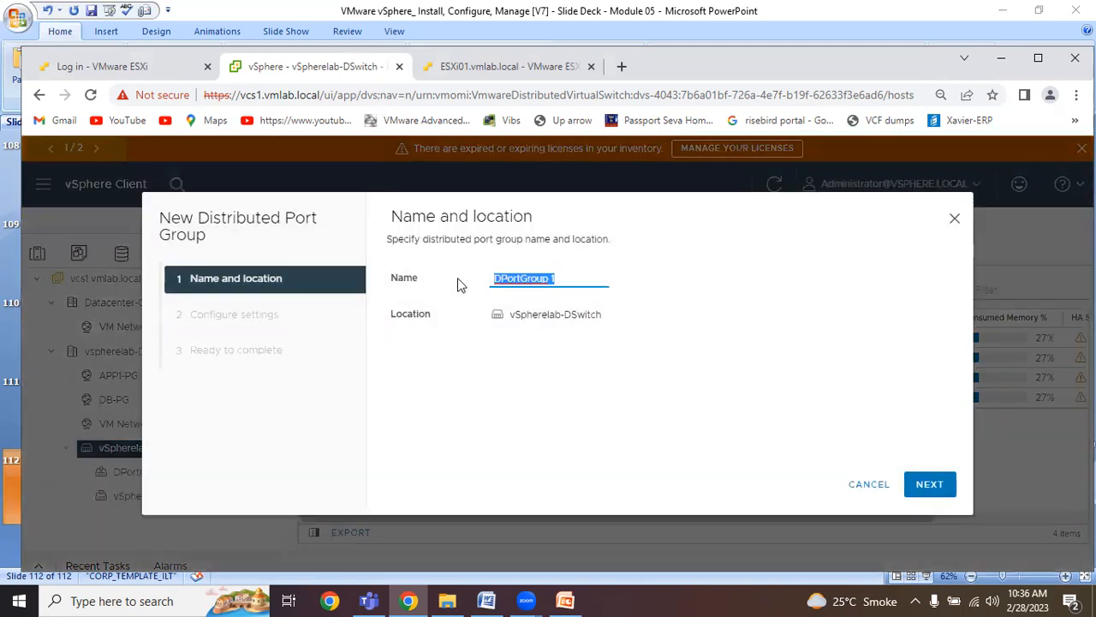
type("DB")
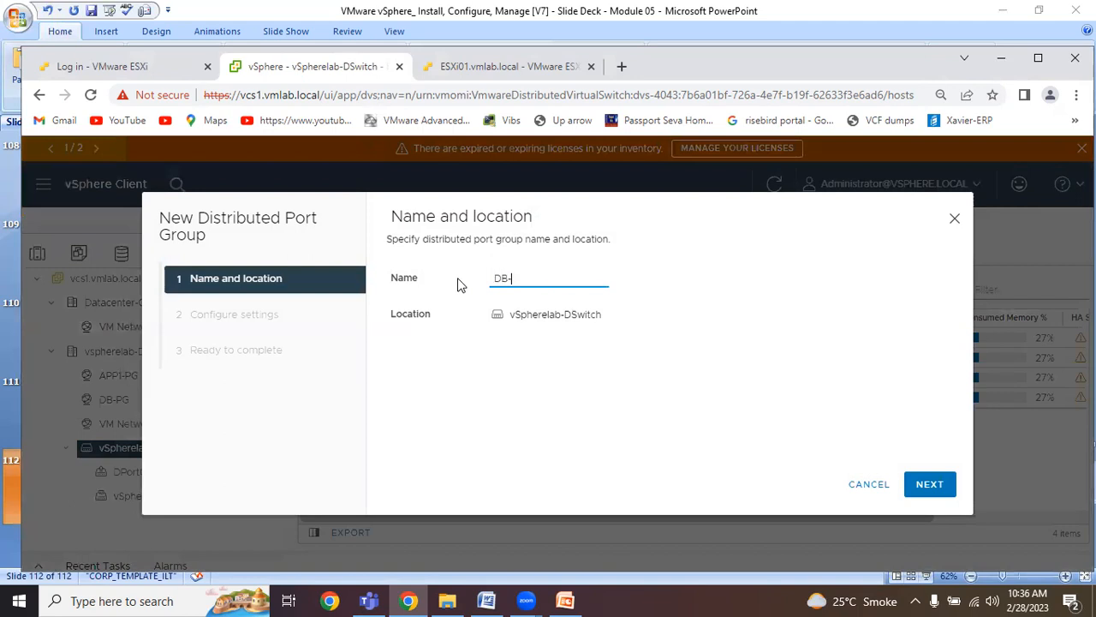
type("-PG")
left_click(925, 484)
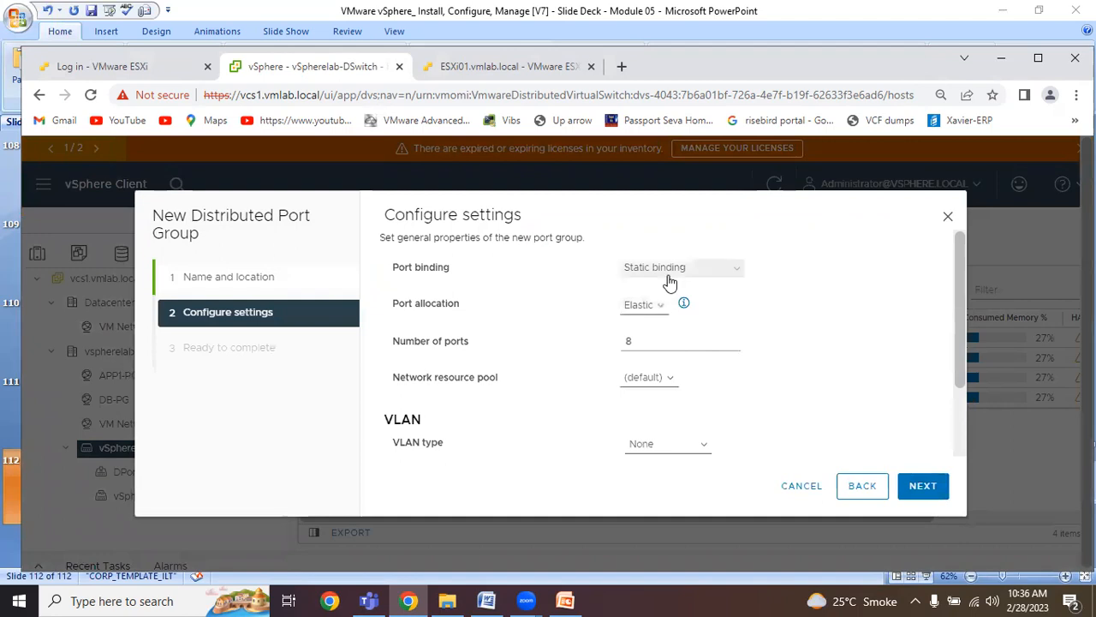
Keep static port binding for DB-PG, set its VLAN type to VLAN, and enter VLAN ID 101.
left_click(695, 279)
left_click(694, 280)
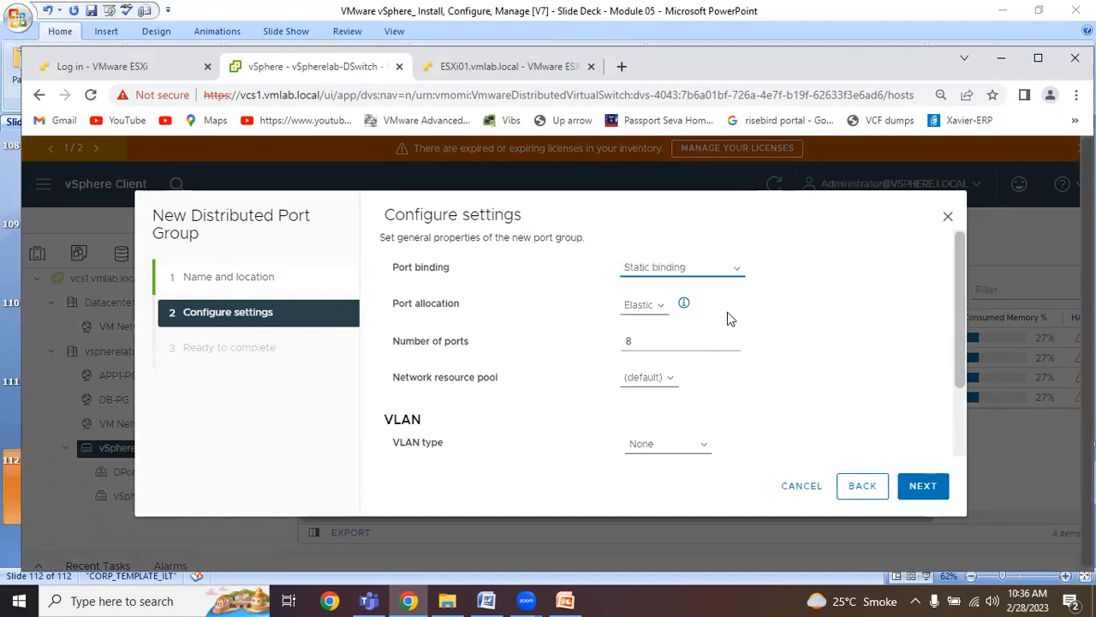
left_click(664, 449)
left_click(664, 473)
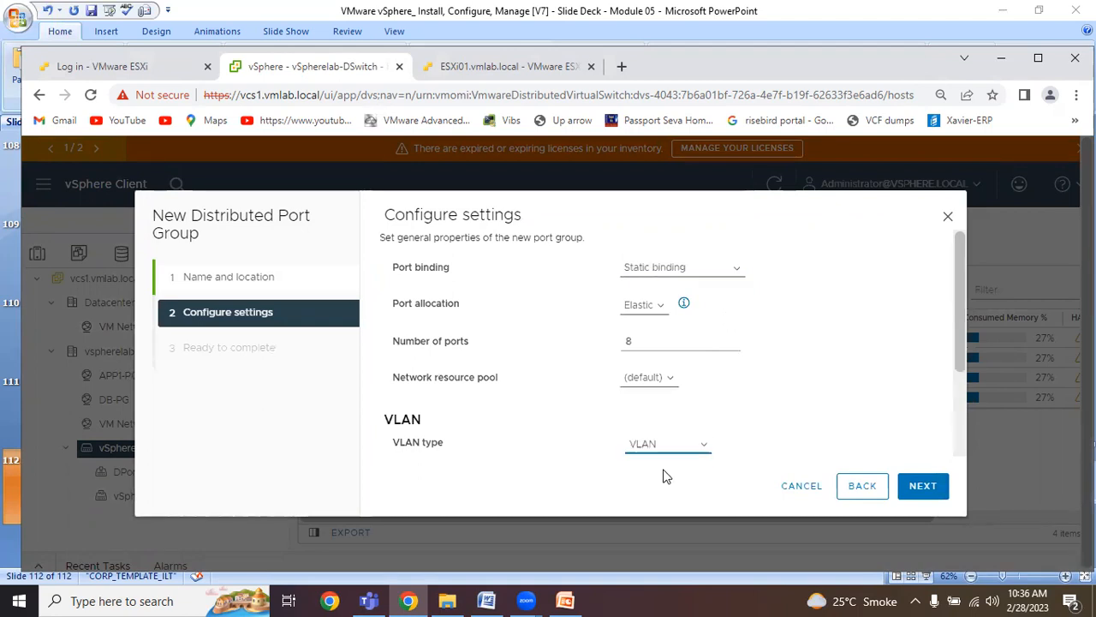
scroll(684, 456, "down", 1)
double_click(634, 400)
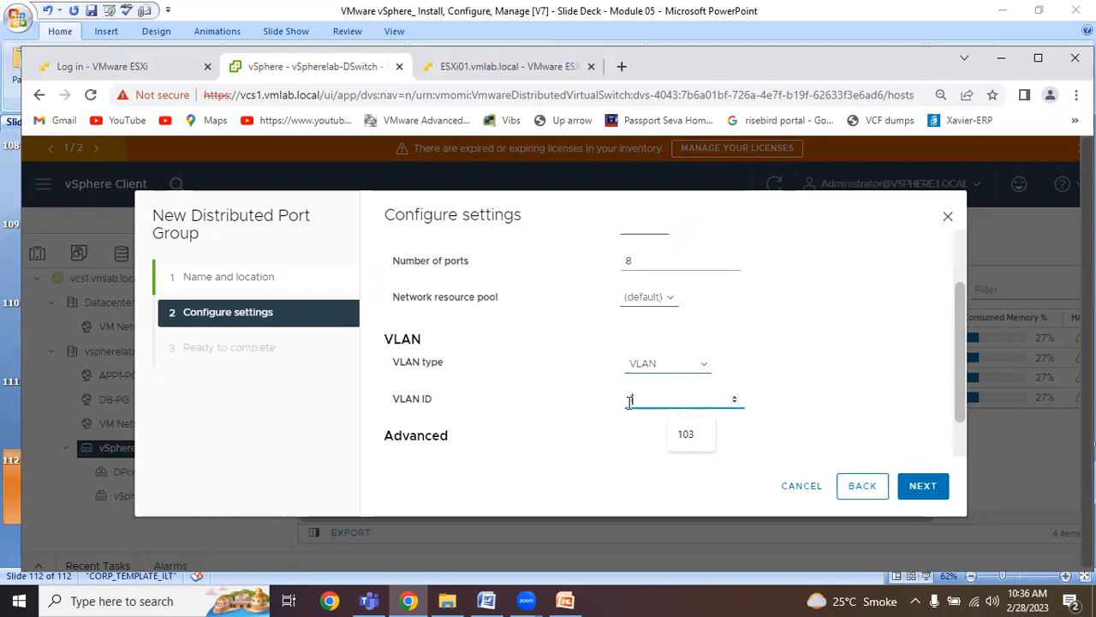
type("101")
Review the remaining DB-PG settings, keep 8 ports, and finish creating the port group.
scroll(705, 408, "down", 1)
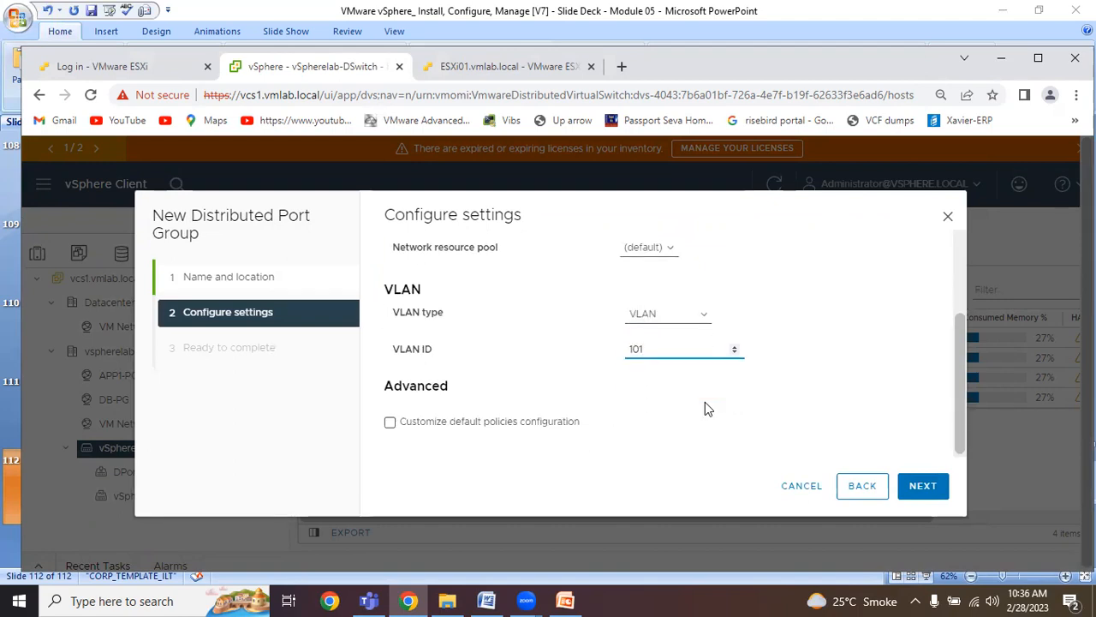
scroll(702, 425, "up", 3)
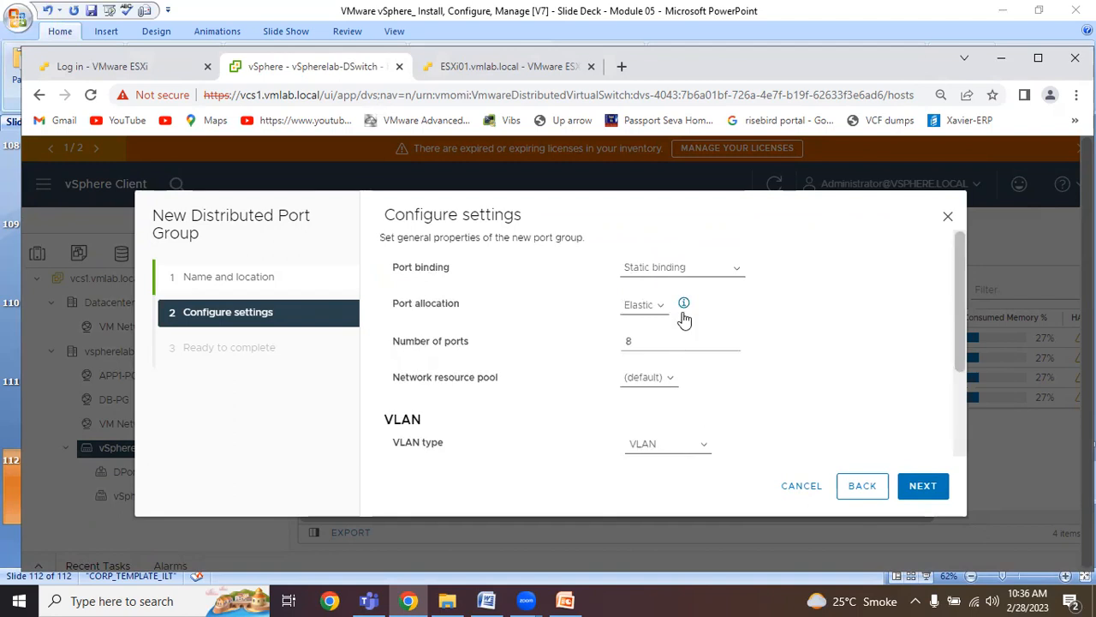
left_click(635, 339)
left_click(923, 487)
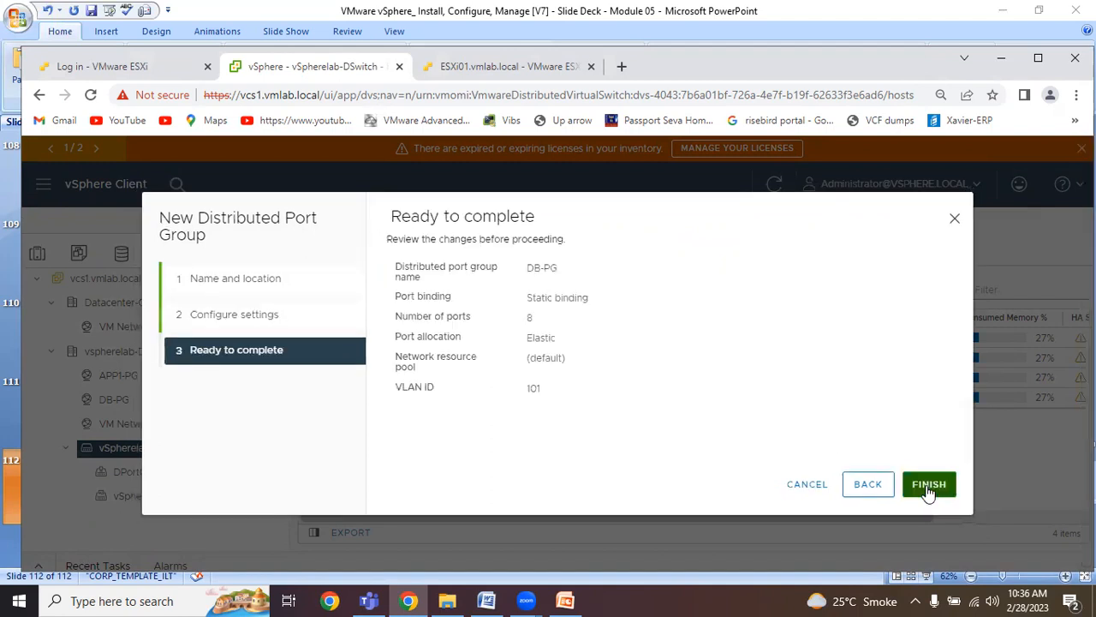
left_click(929, 485)
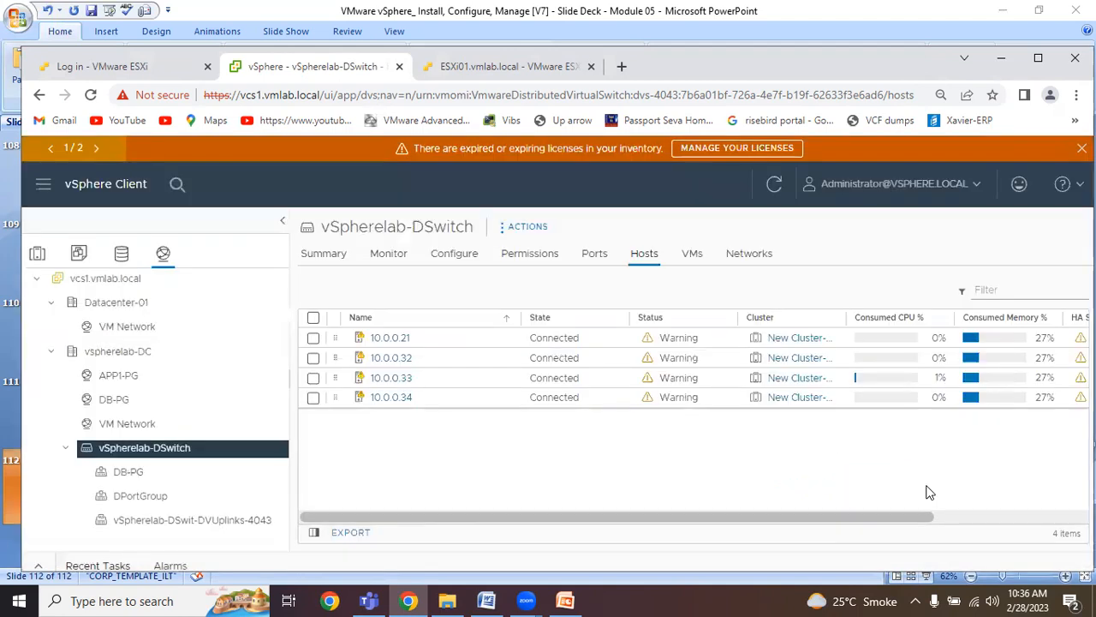
Start another distributed port group on vSpherelab-DSwitch with a name beginning with App-, and continue to its settings.
right_click(188, 456)
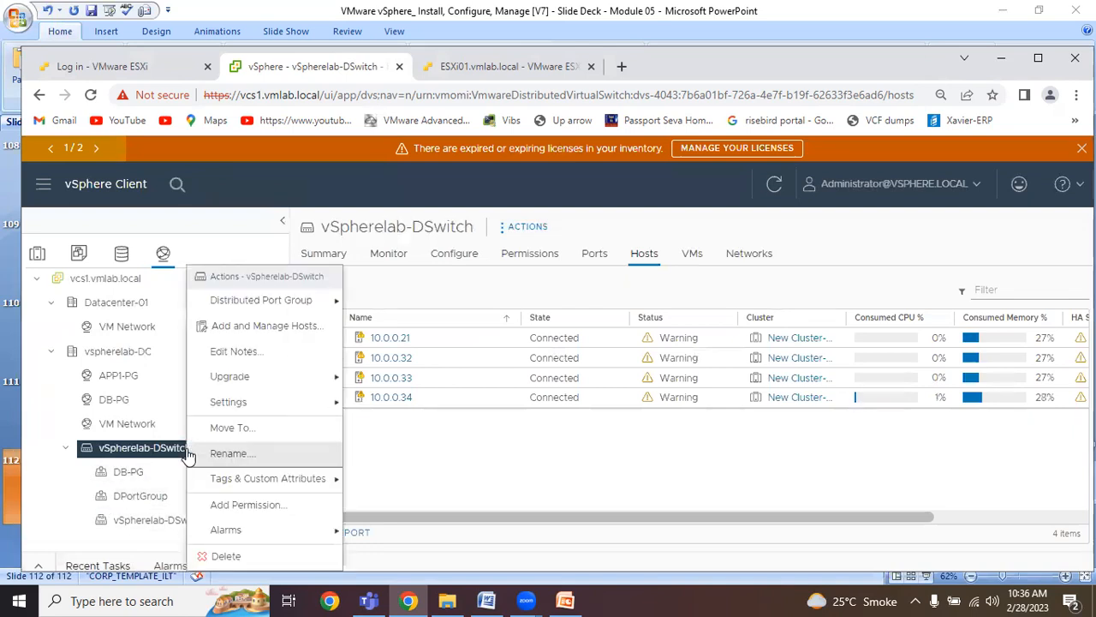
mouse_move(294, 312)
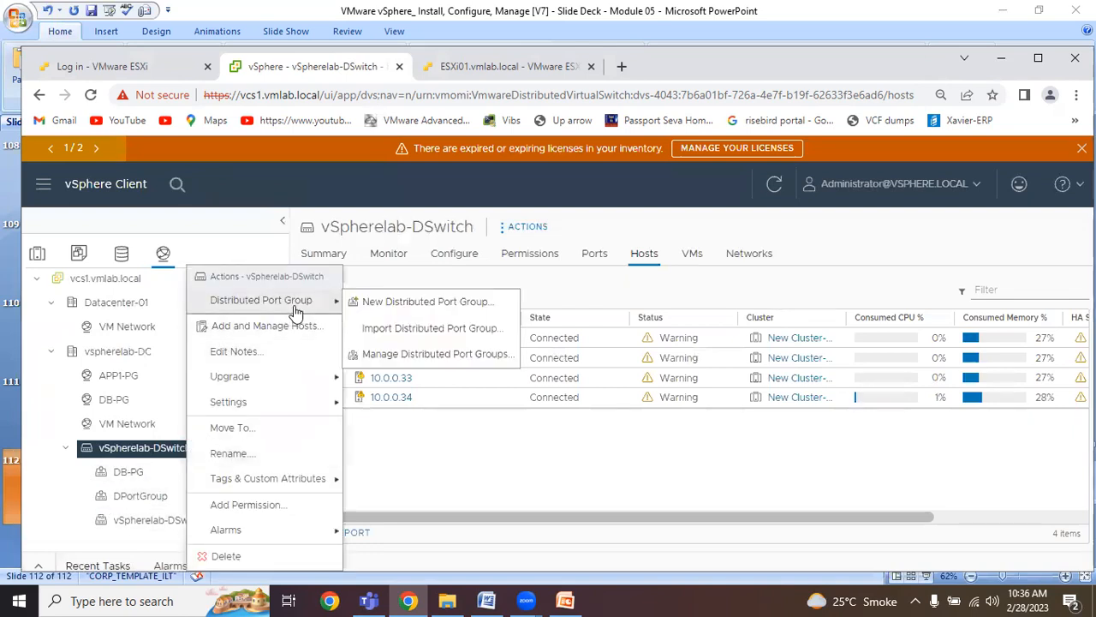
left_click(351, 303)
triple_click(514, 280)
type("App-PG")
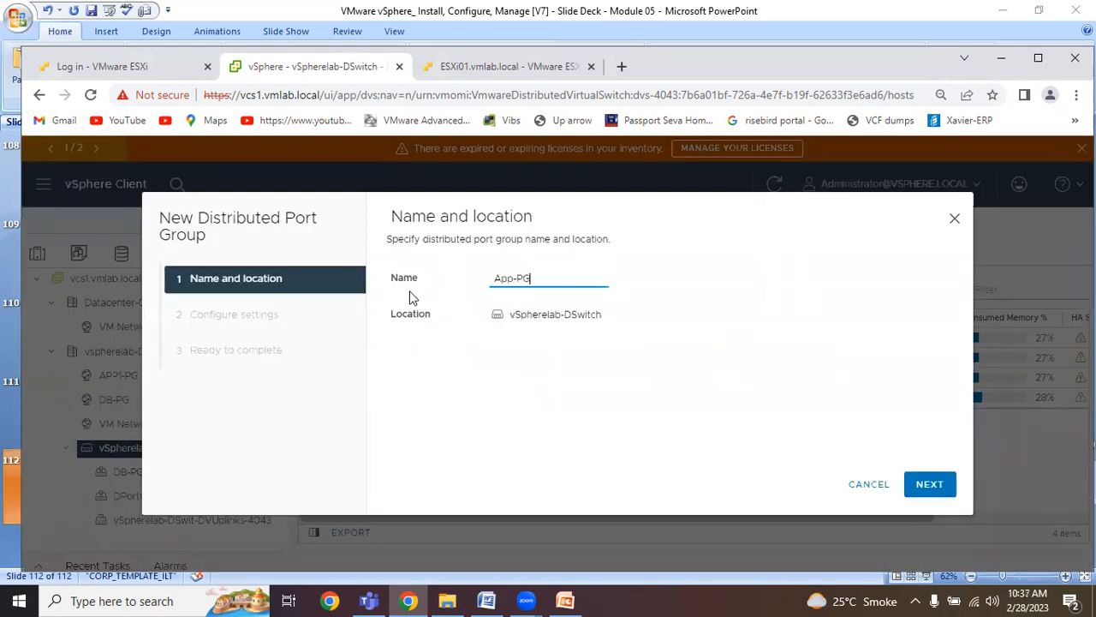
left_click(932, 484)
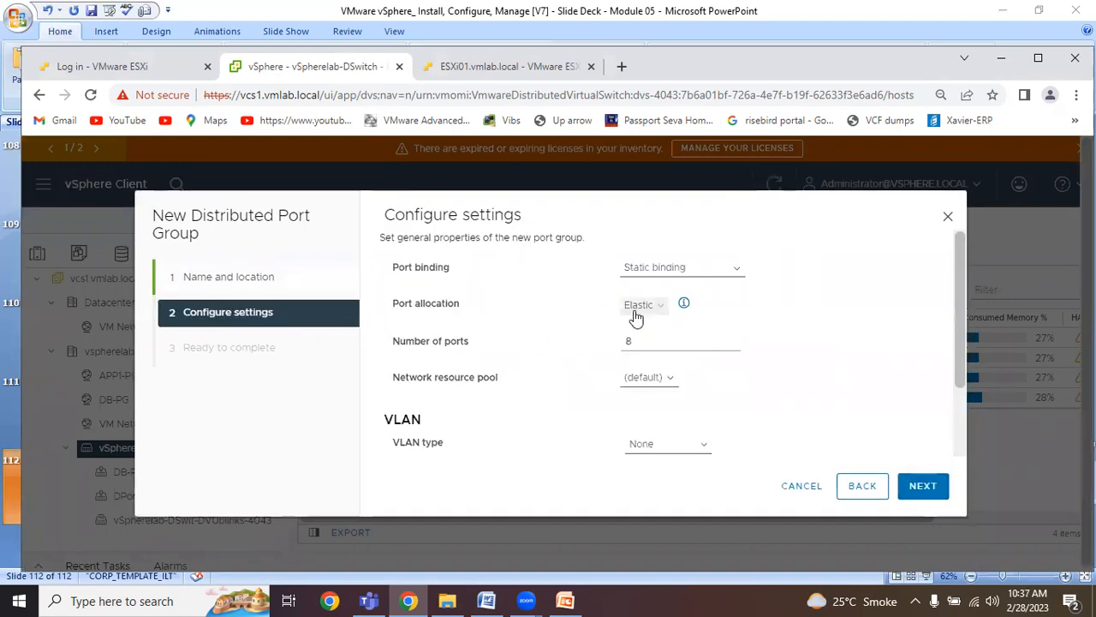
Set the new App-PG port group's VLAN type to VLAN with VLAN ID 102, and finish creating it.
left_click(666, 452)
left_click(655, 469)
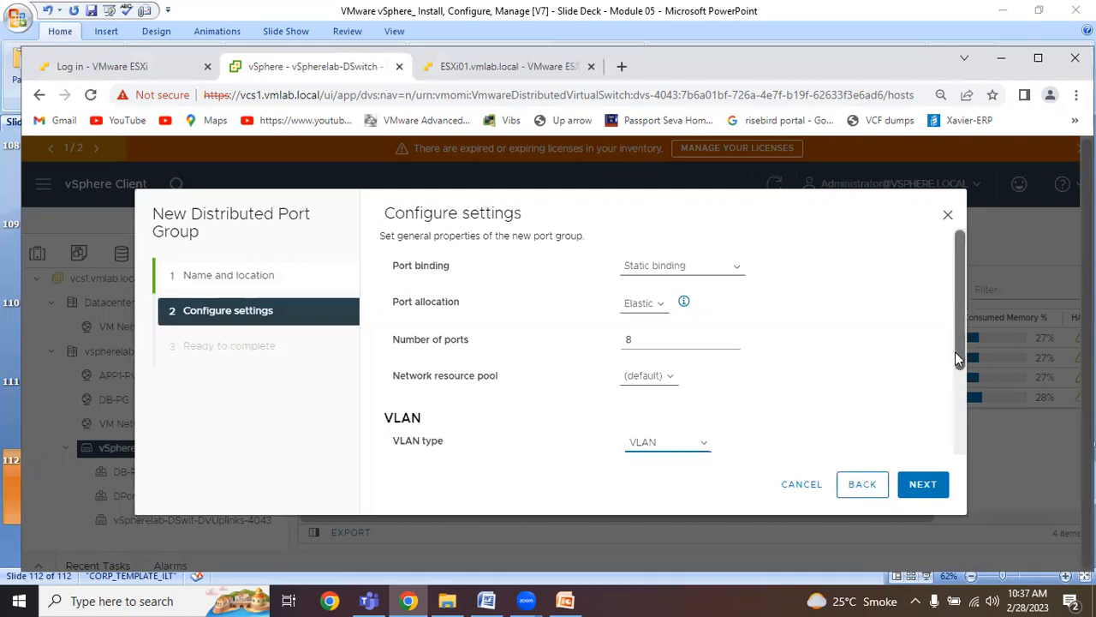
left_click_drag(955, 352, 955, 438)
left_click(661, 347)
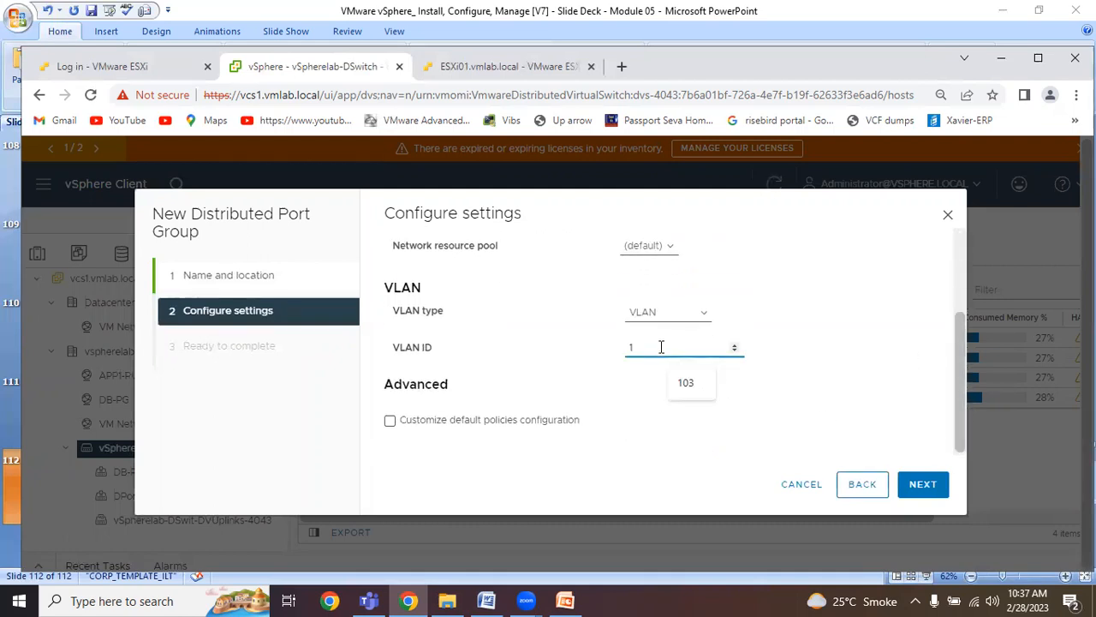
type("02")
left_click(929, 495)
left_click(930, 502)
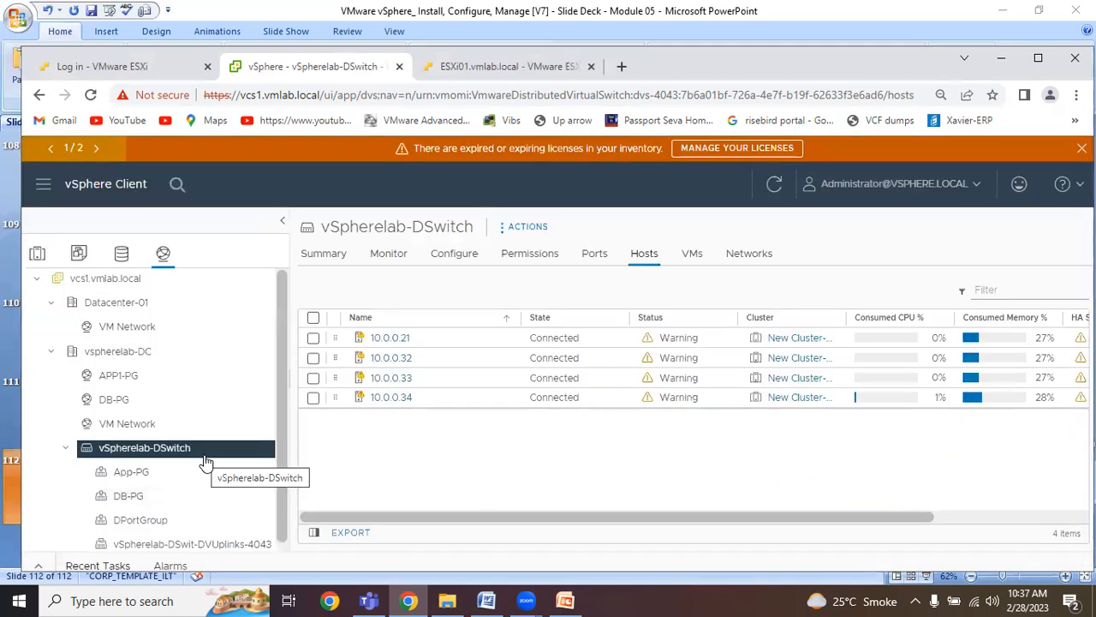
Start another distributed port group on vSpherelab-DSwitch, name it vMotion-PG, and continue to its settings.
right_click(205, 457)
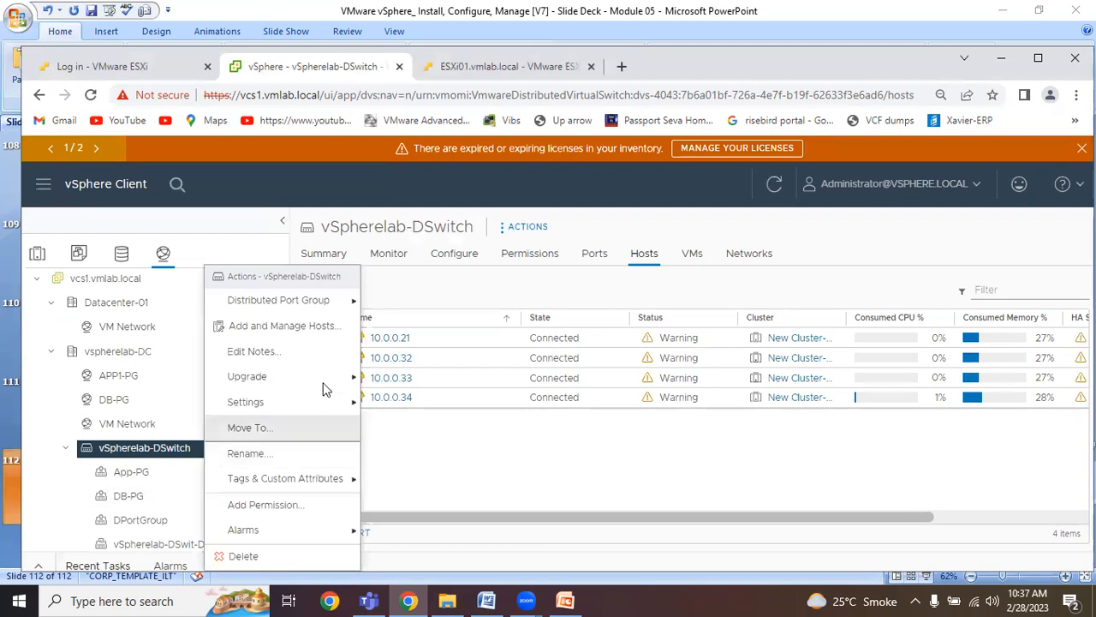
mouse_move(308, 310)
left_click(426, 304)
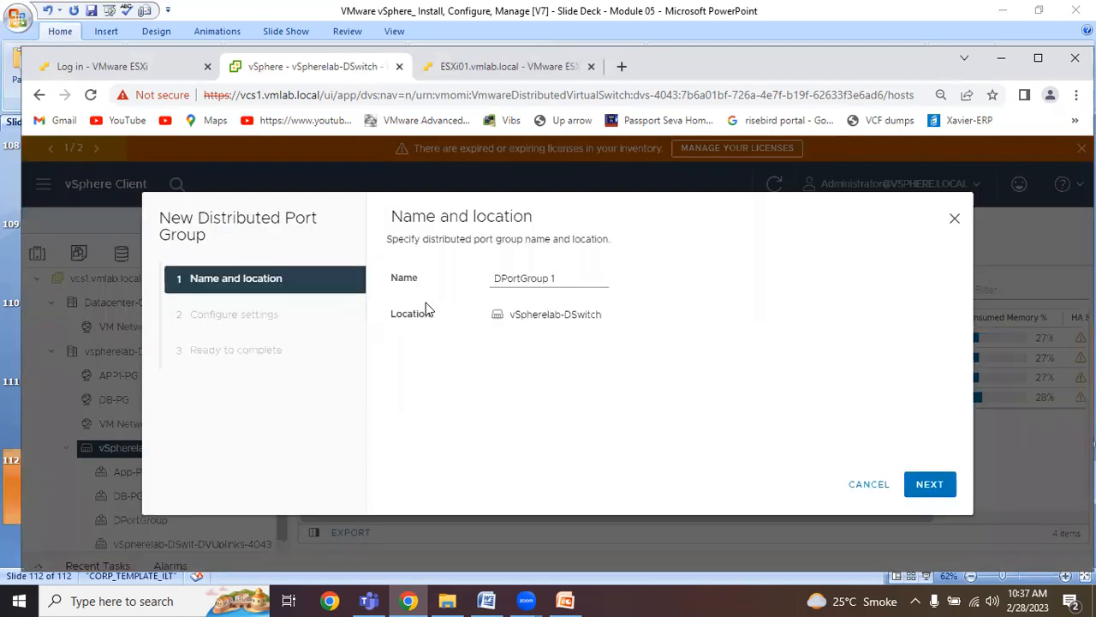
left_click_drag(571, 276, 479, 285)
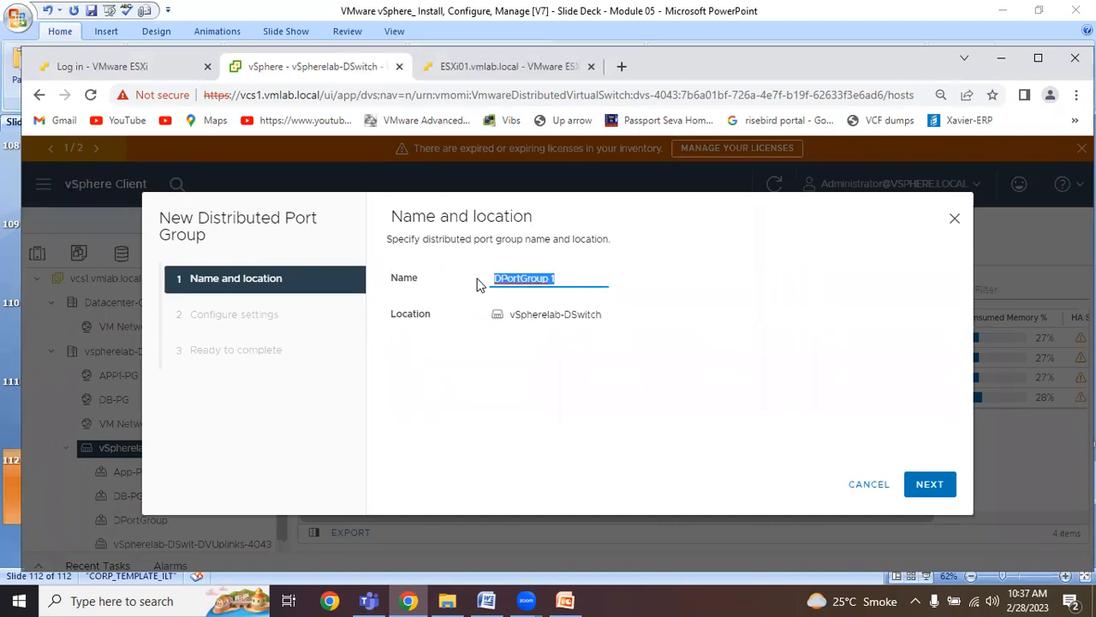
type("vMotion-PG")
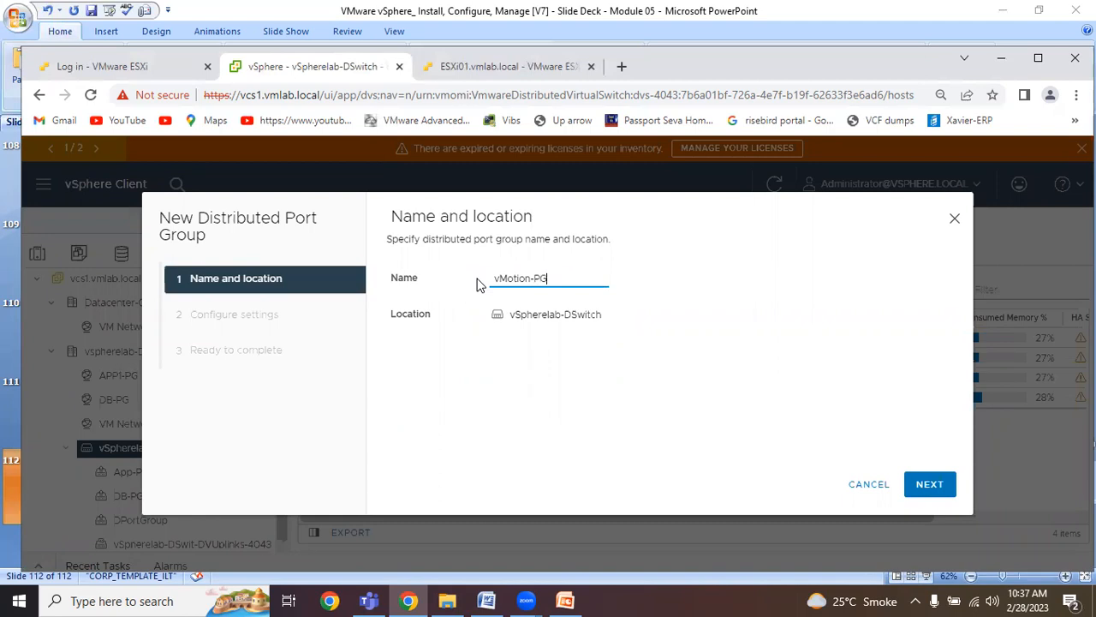
left_click(915, 484)
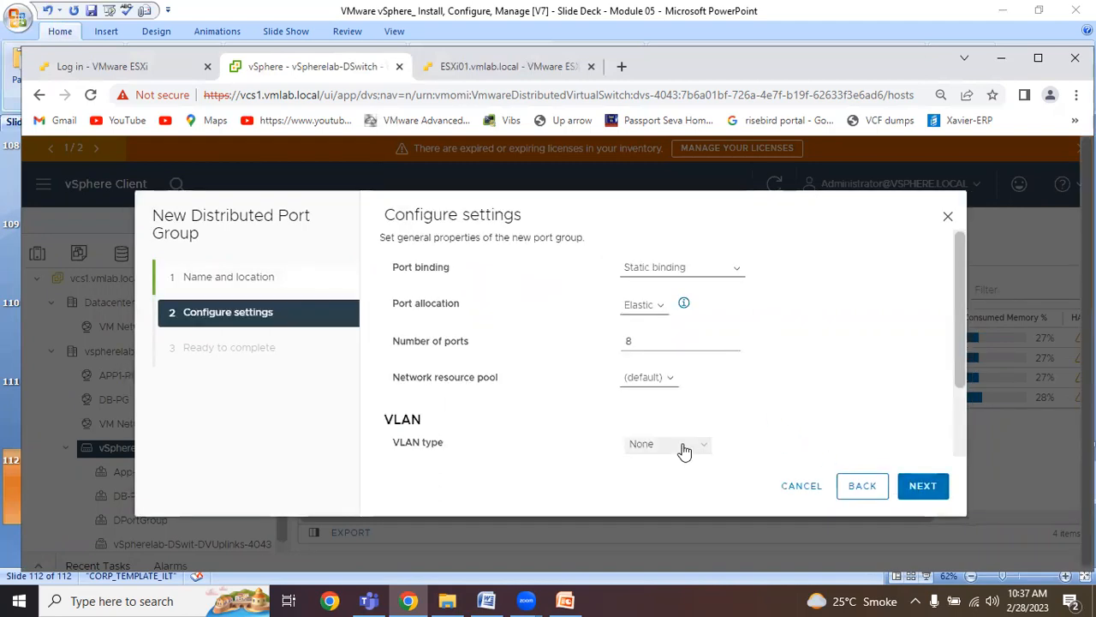
Set vMotion-PG's VLAN type to VLAN with VLAN ID 103, and finish creating the port group.
left_click(688, 449)
left_click(665, 473)
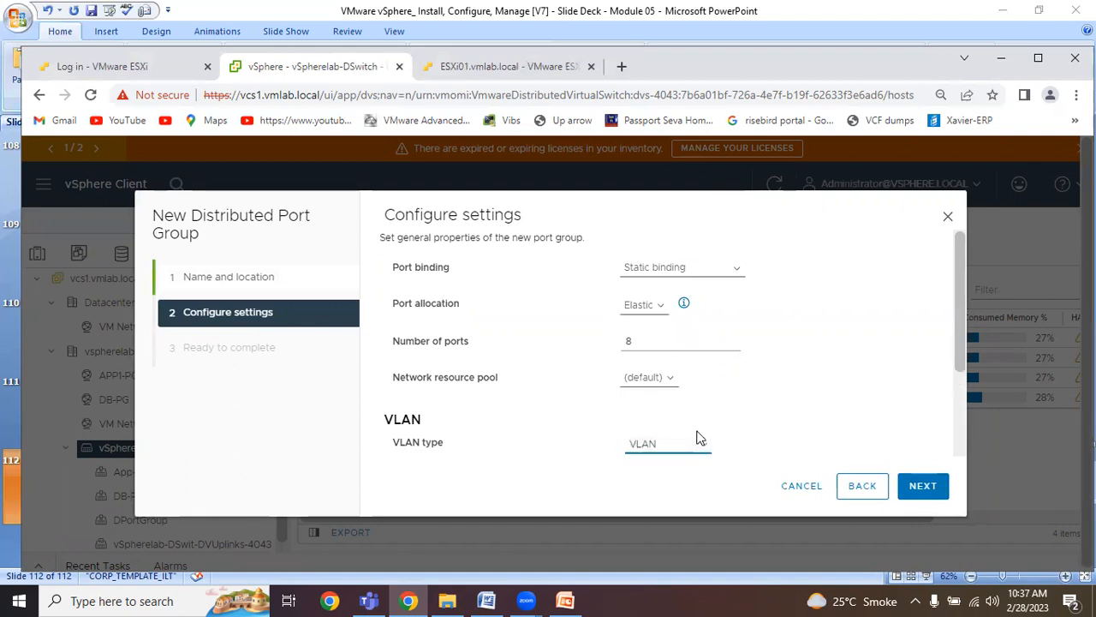
left_click_drag(960, 341, 956, 444)
left_click(651, 352)
left_click(690, 387)
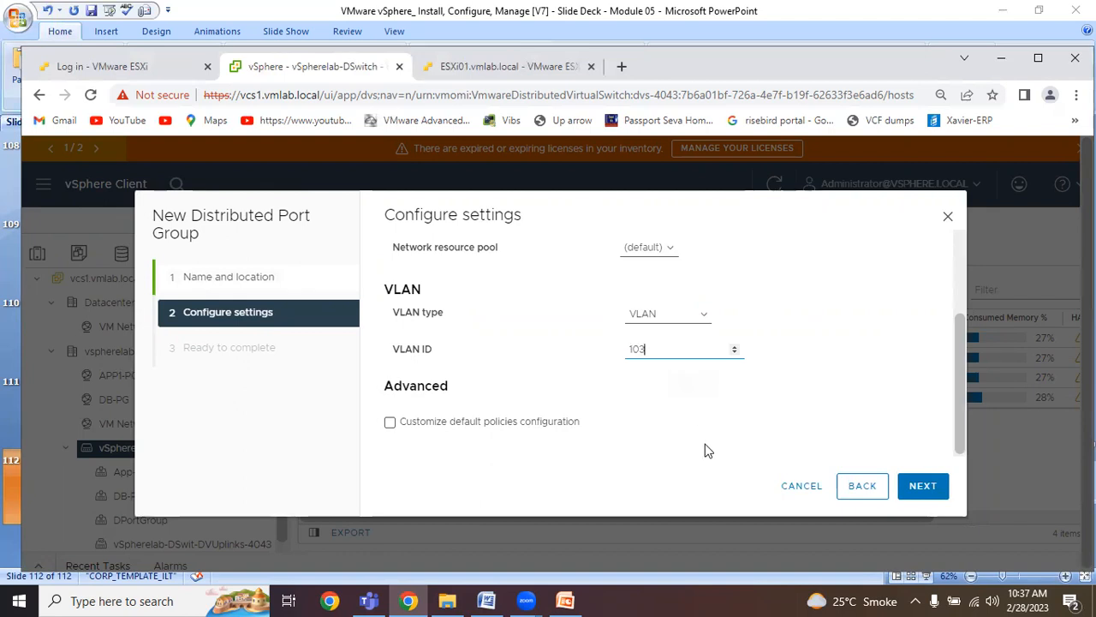
left_click(925, 495)
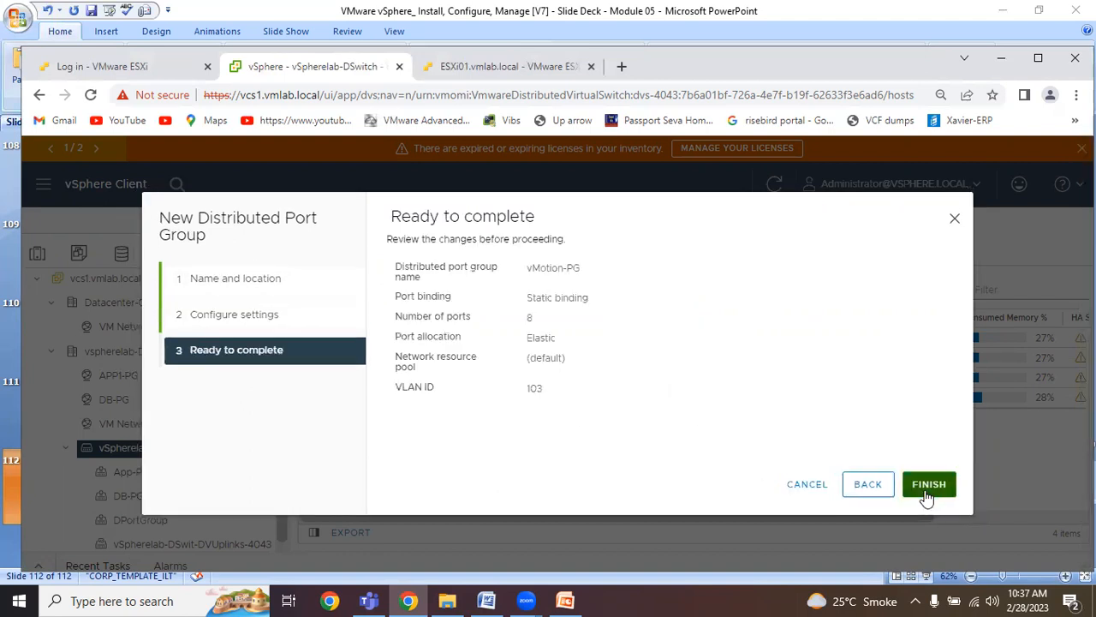
left_click(928, 485)
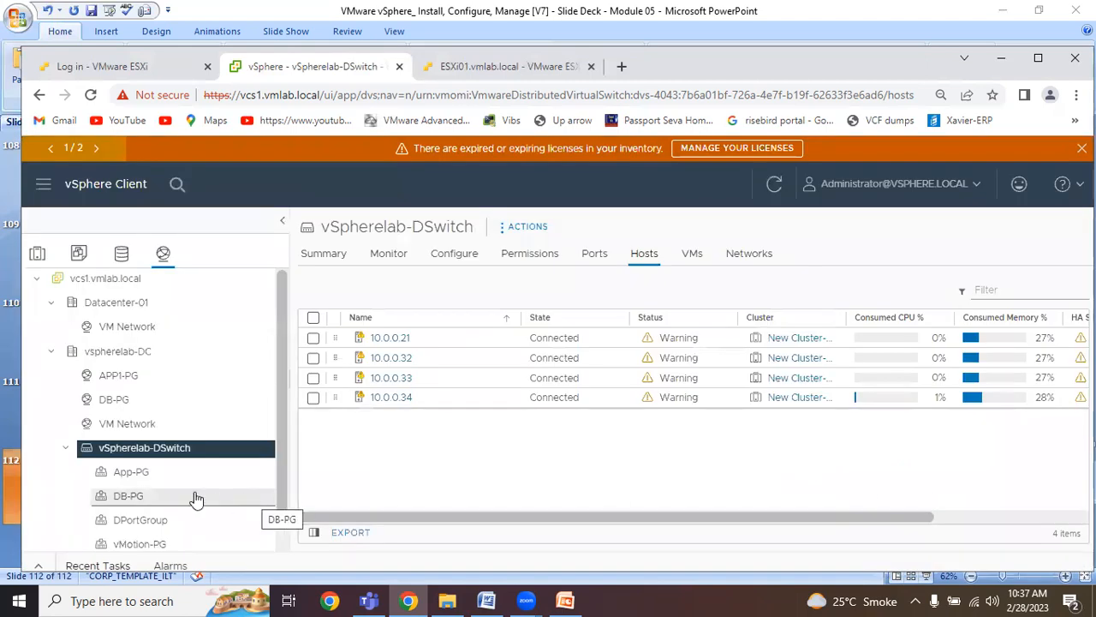
Rename the distributed port group App-PG under vSpherelab-DSwitch to App1-PG.
scroll(195, 499, "down", 1)
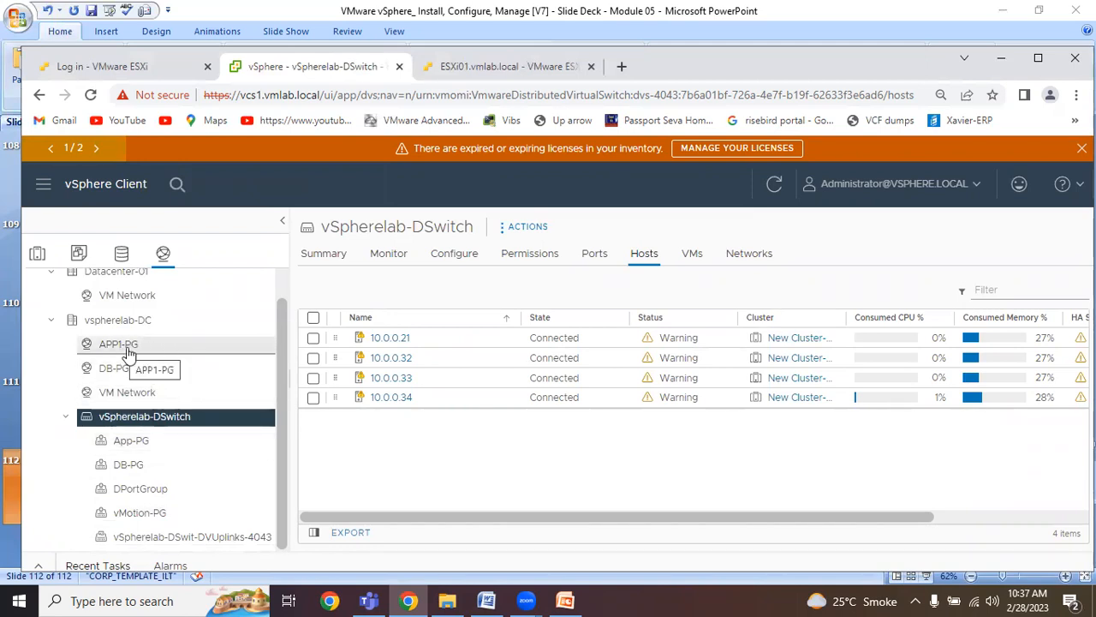
right_click(122, 440)
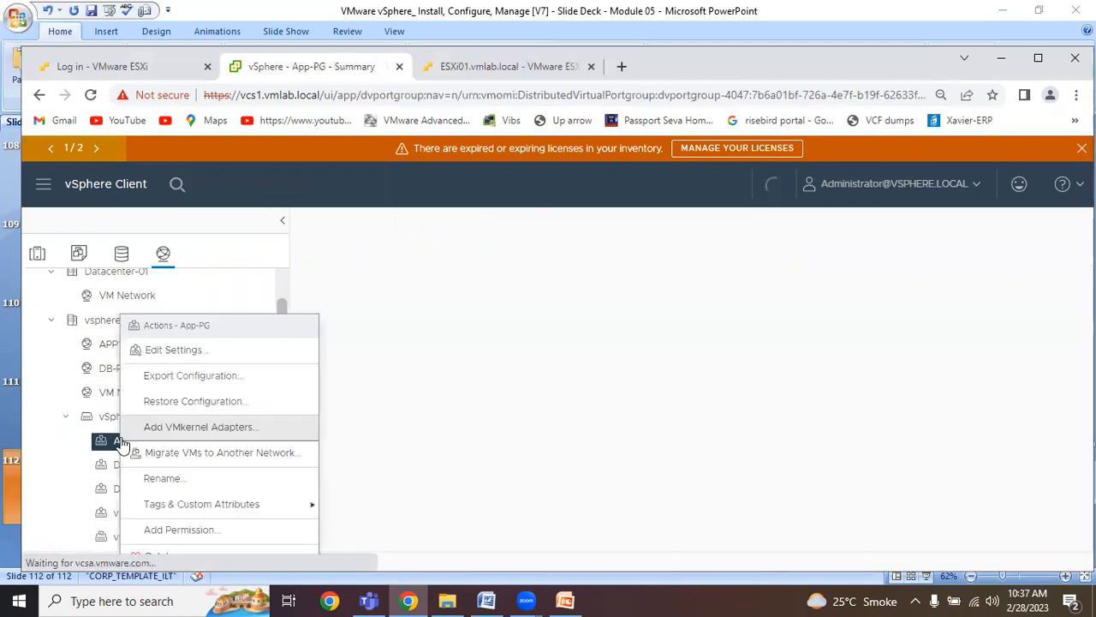
left_click(167, 478)
left_click(556, 344)
type("1-PG")
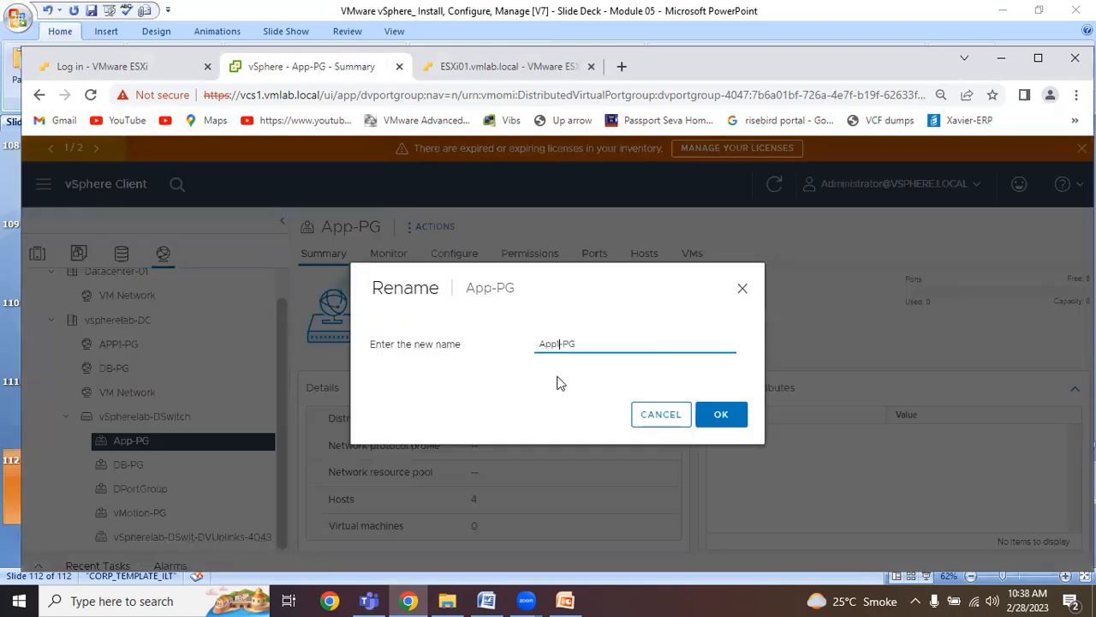
left_click(719, 415)
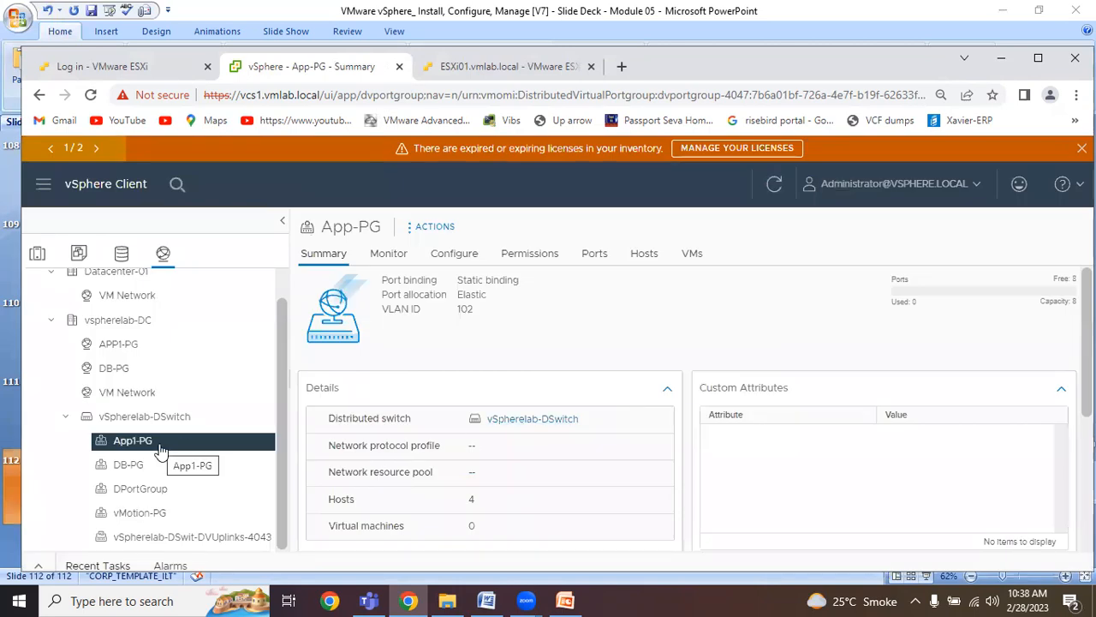
Look over the port groups and switch actions, view App1-PG's Migrate VMs to Another Network wizard, and cancel it.
left_click(126, 372)
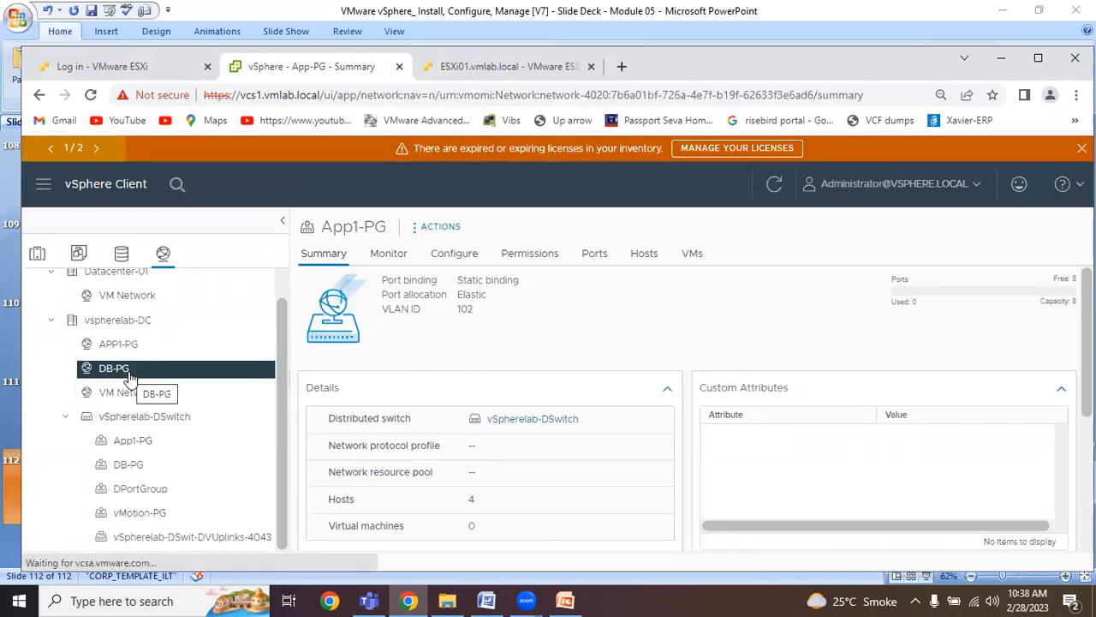
left_click(143, 443)
left_click(150, 422)
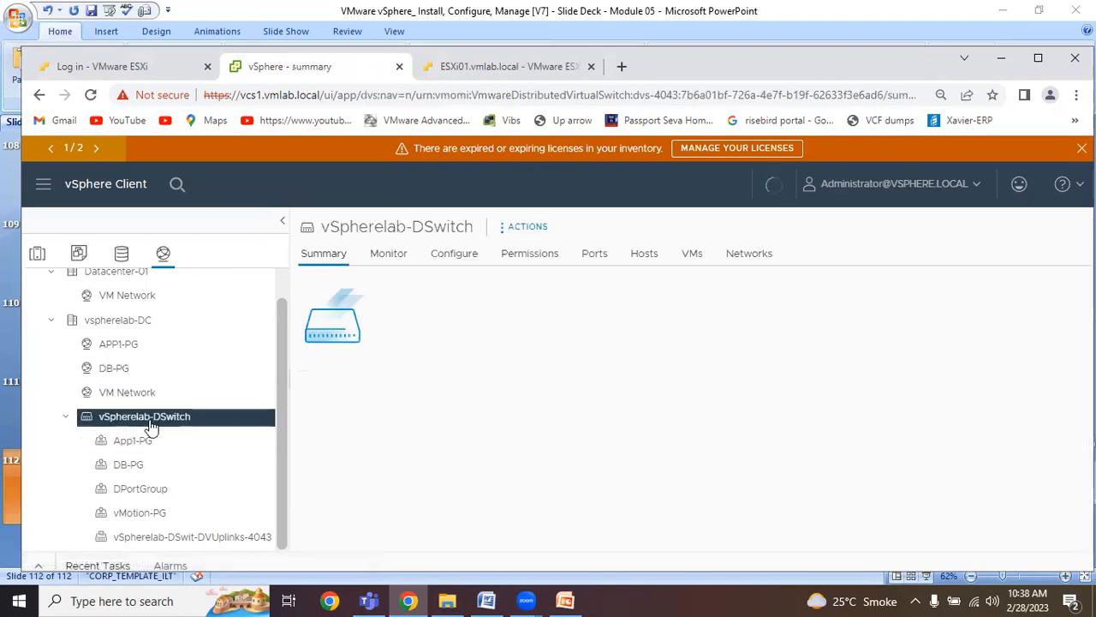
right_click(151, 428)
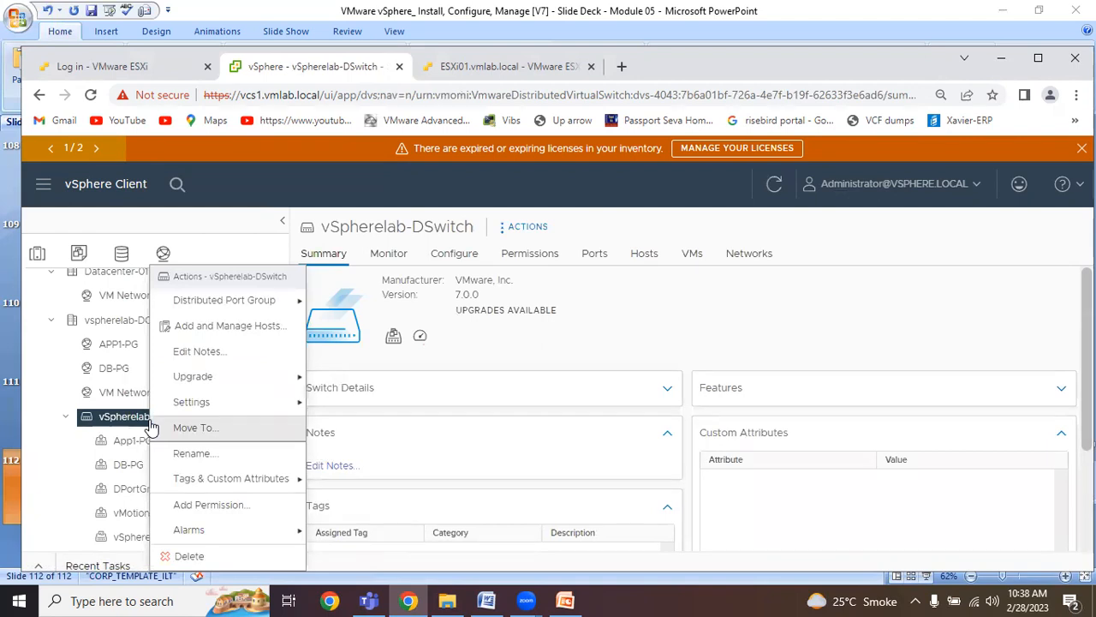
left_click(150, 443)
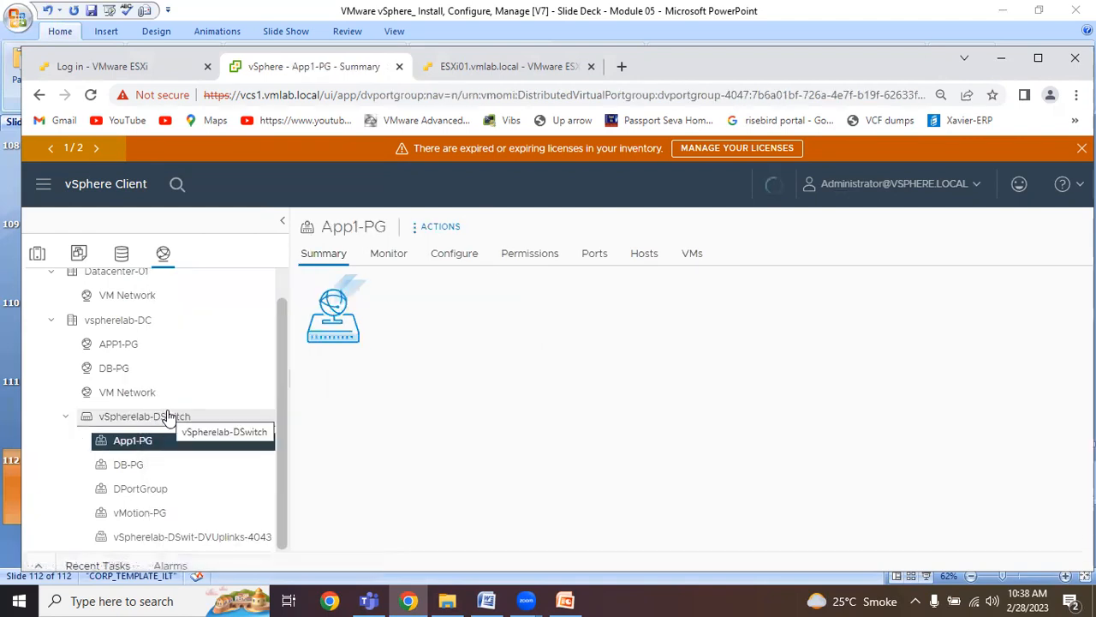
right_click(151, 452)
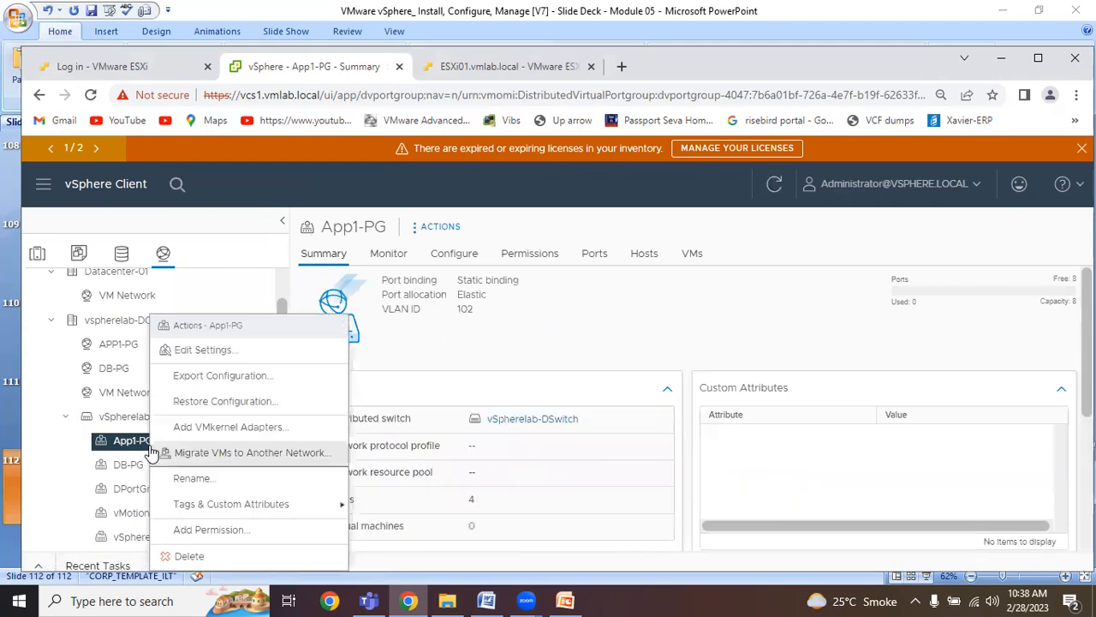
left_click(273, 459)
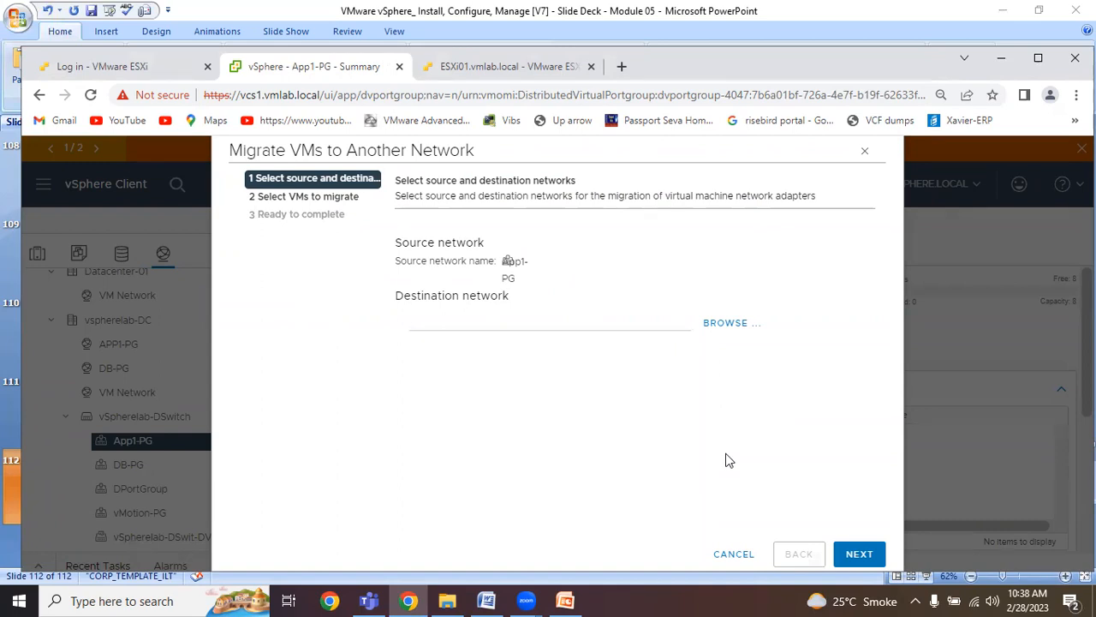
left_click(734, 553)
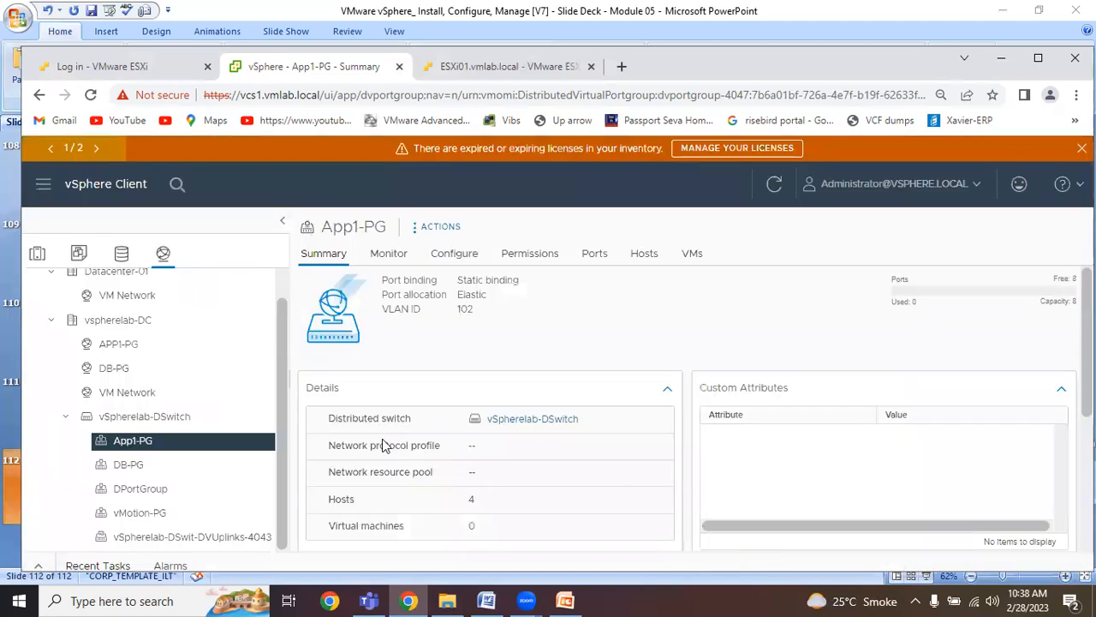
View the member hosts offered by the Manage host networking task of vSpherelab-DSwitch, and cancel the wizard.
left_click(179, 418)
right_click(176, 420)
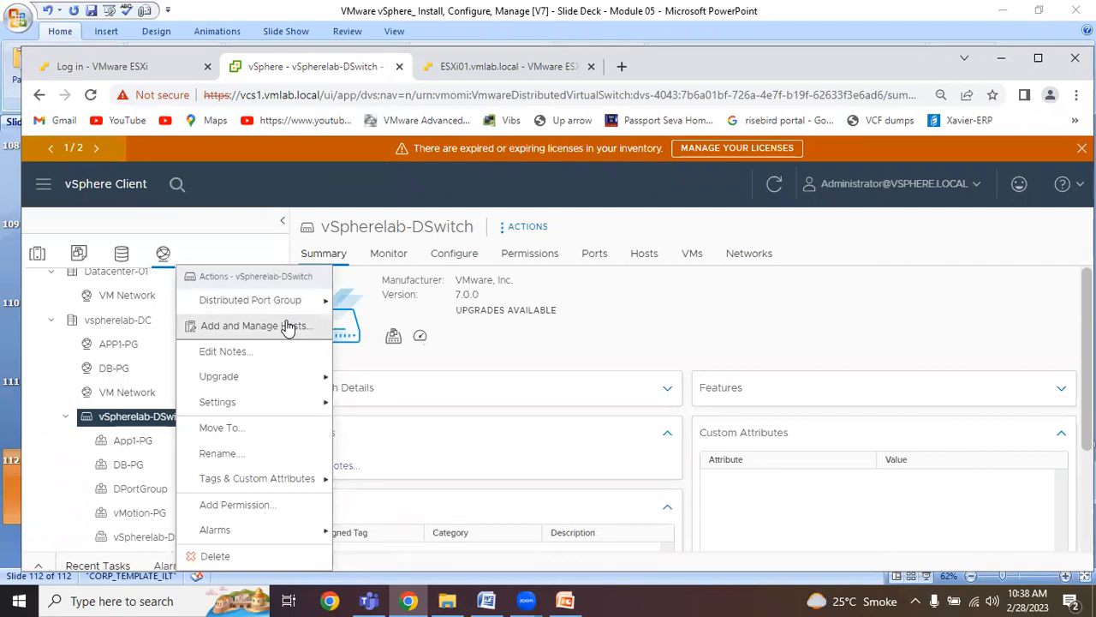
left_click(288, 326)
left_click(491, 337)
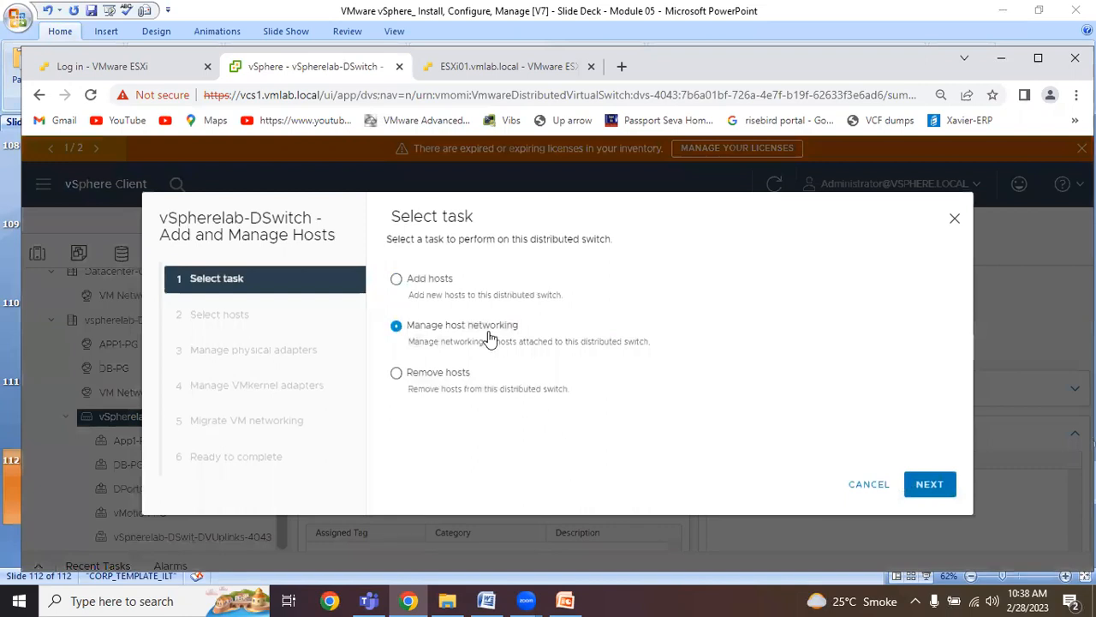
left_click(906, 486)
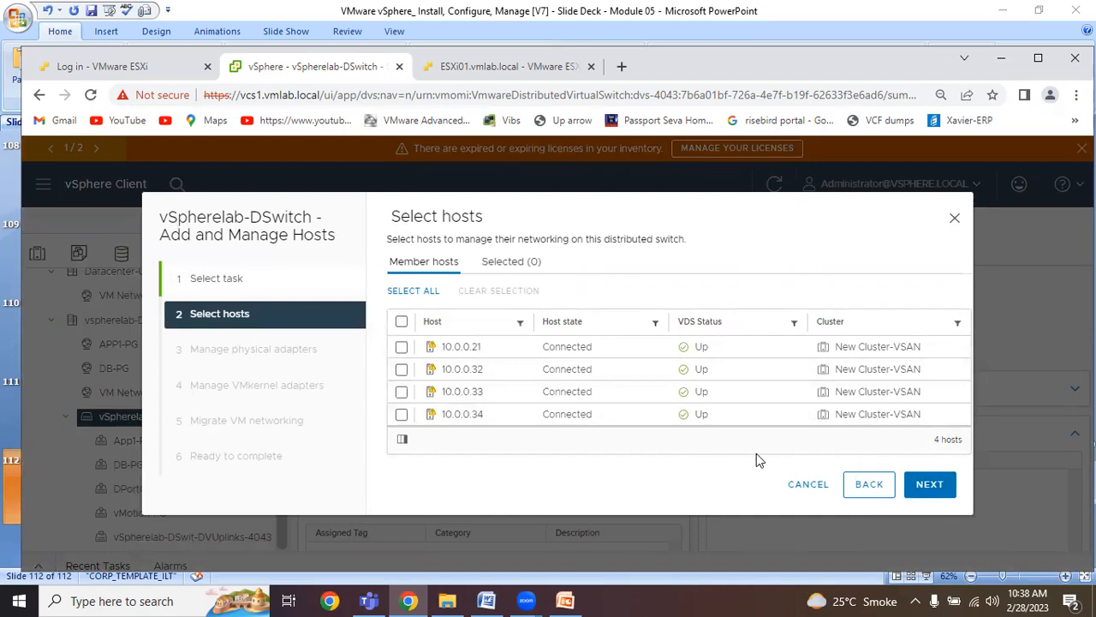
left_click(794, 484)
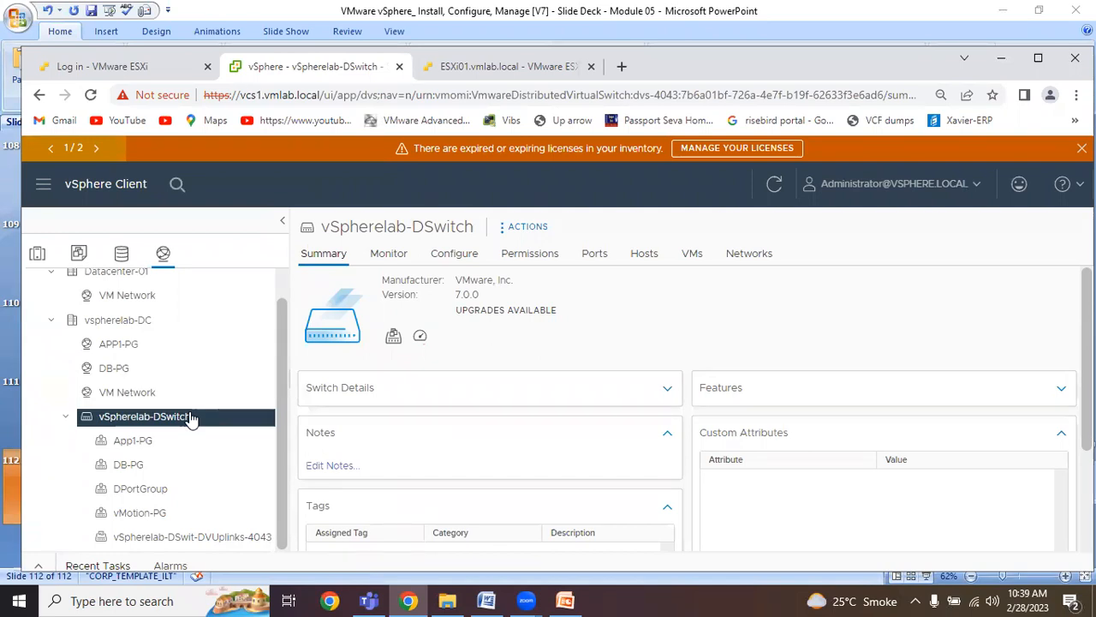
Examine the destination networks available for migrating VMs from App1-PG, and cancel without choosing one.
left_click(150, 441)
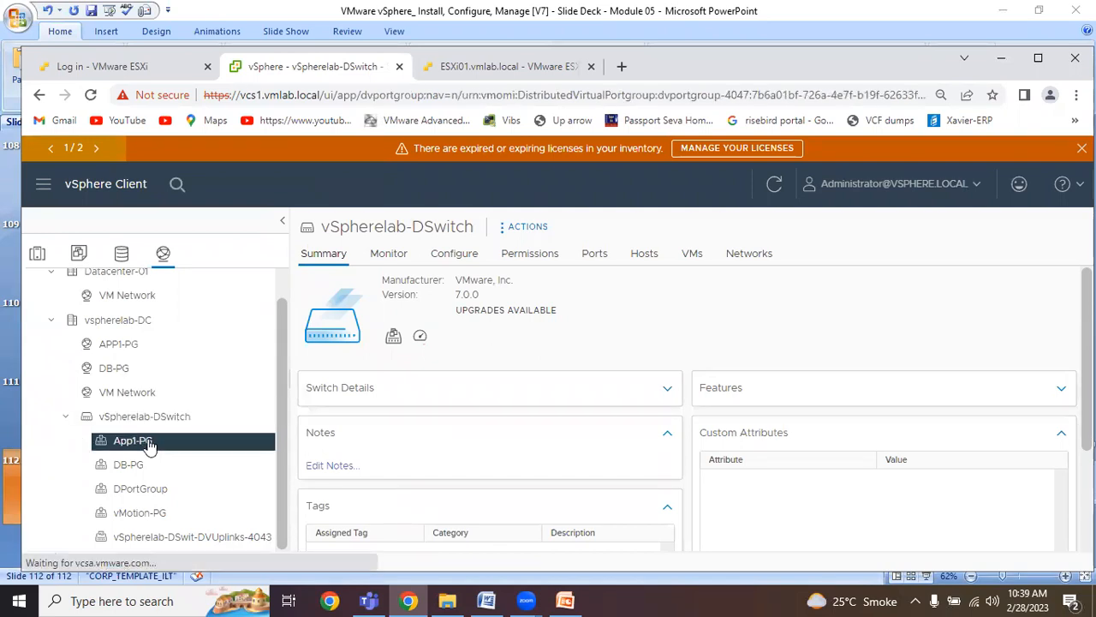
right_click(150, 441)
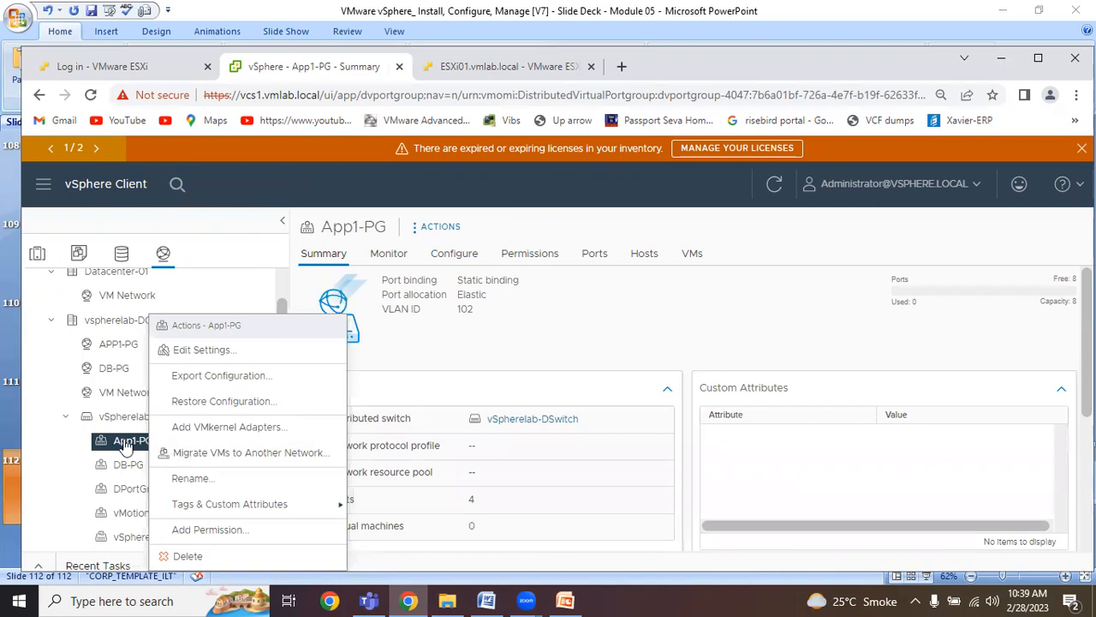
left_click(254, 453)
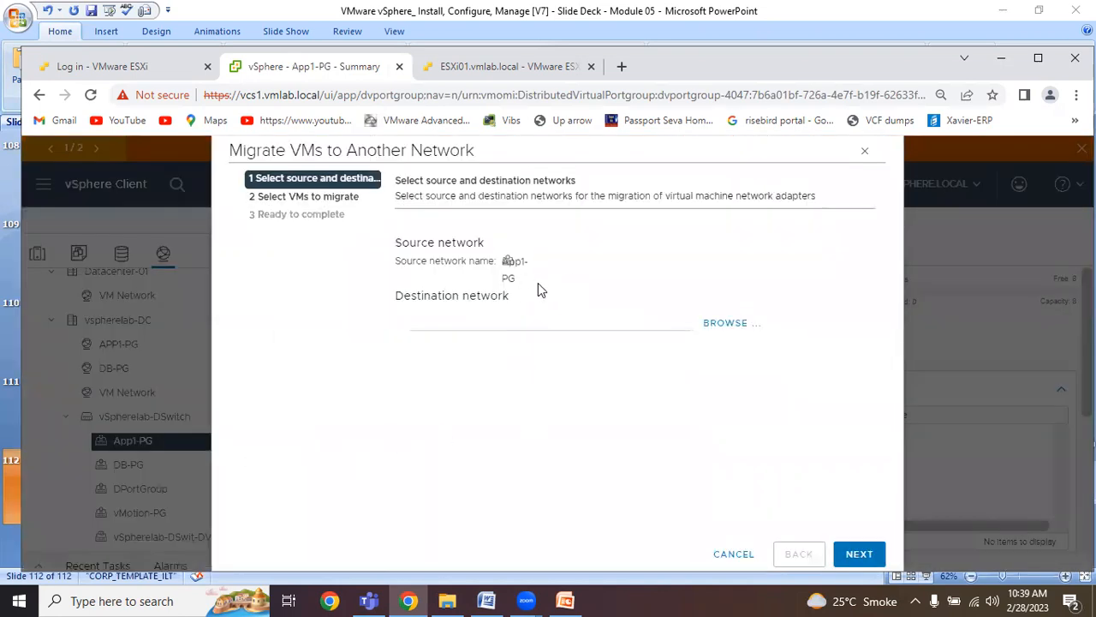
left_click(726, 322)
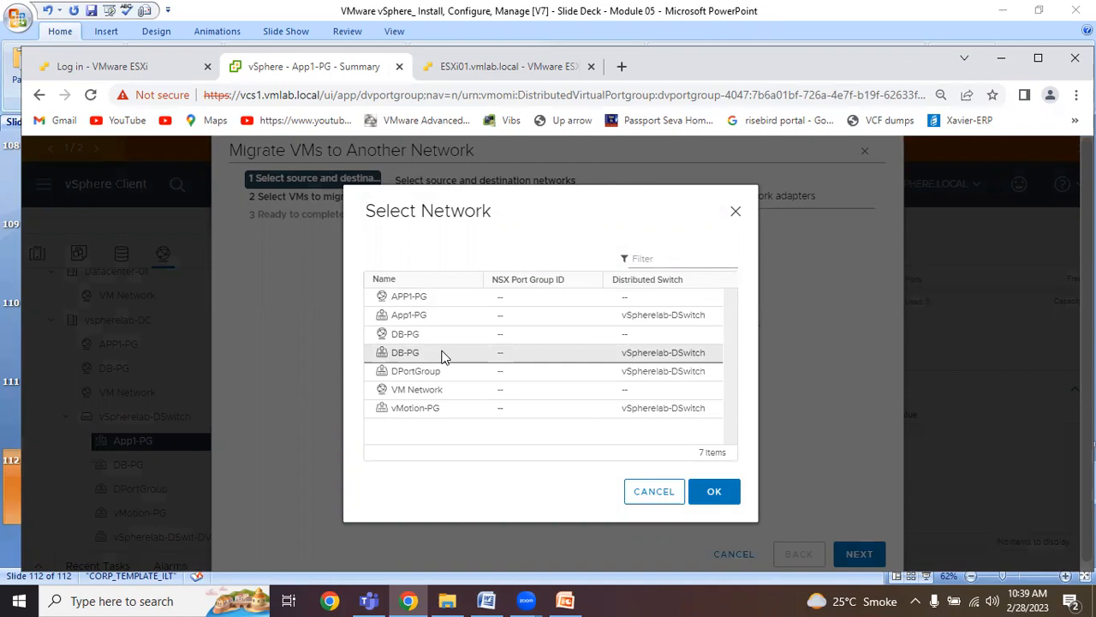
left_click(653, 502)
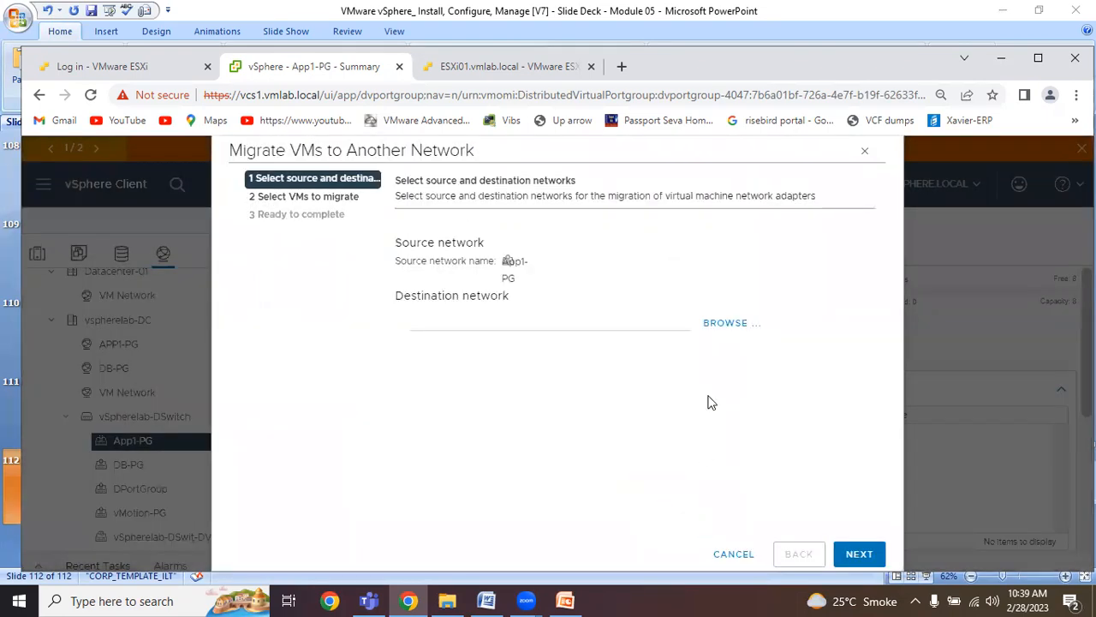
left_click(730, 554)
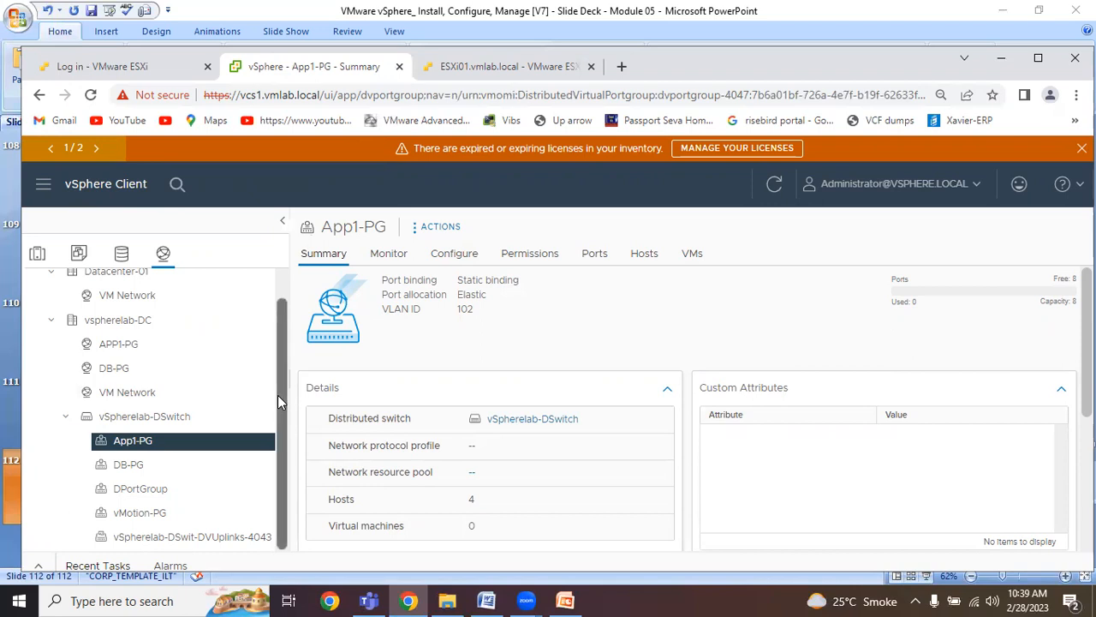
Check the vMotion-PG distributed port group, and view the properties of VMkernel adapter vmk1 on host 10.0.0.34.
left_click(172, 513)
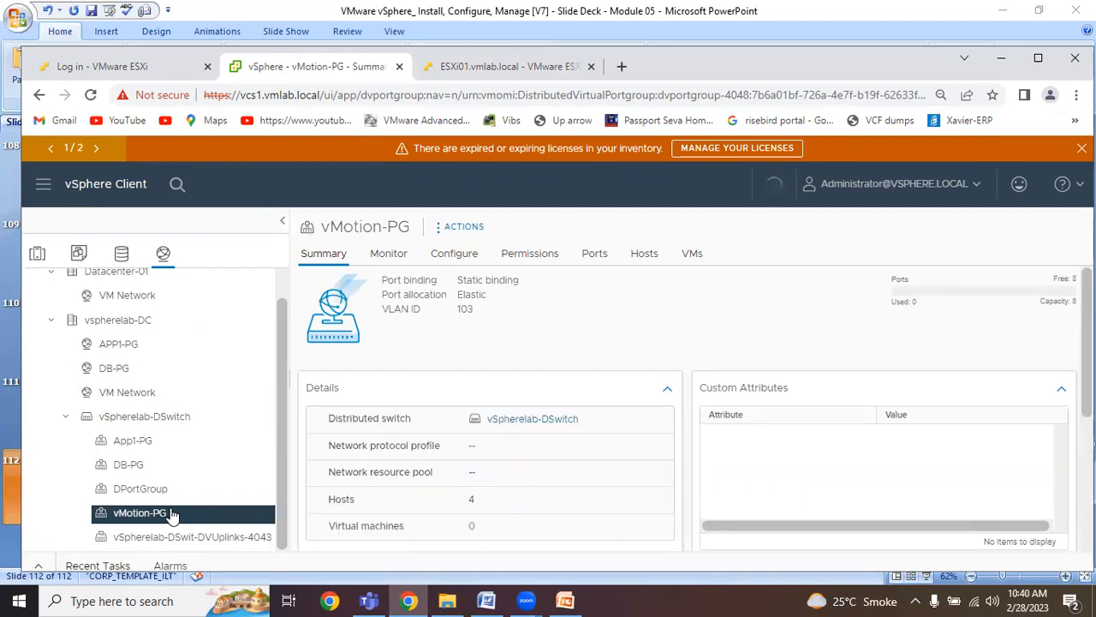
left_click(39, 257)
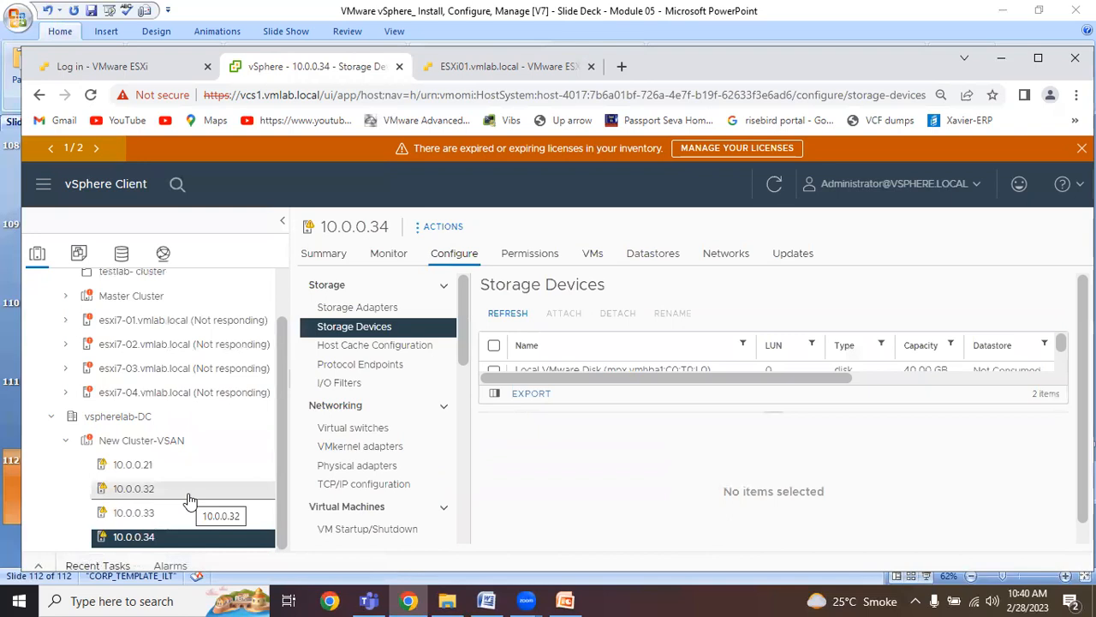
left_click(377, 448)
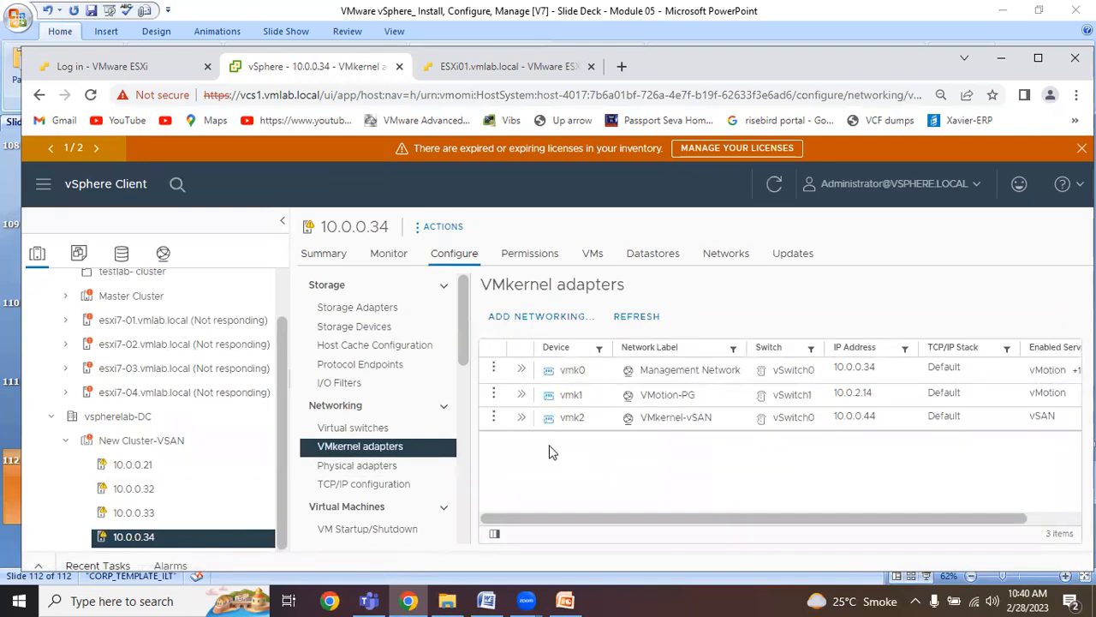
left_click(494, 394)
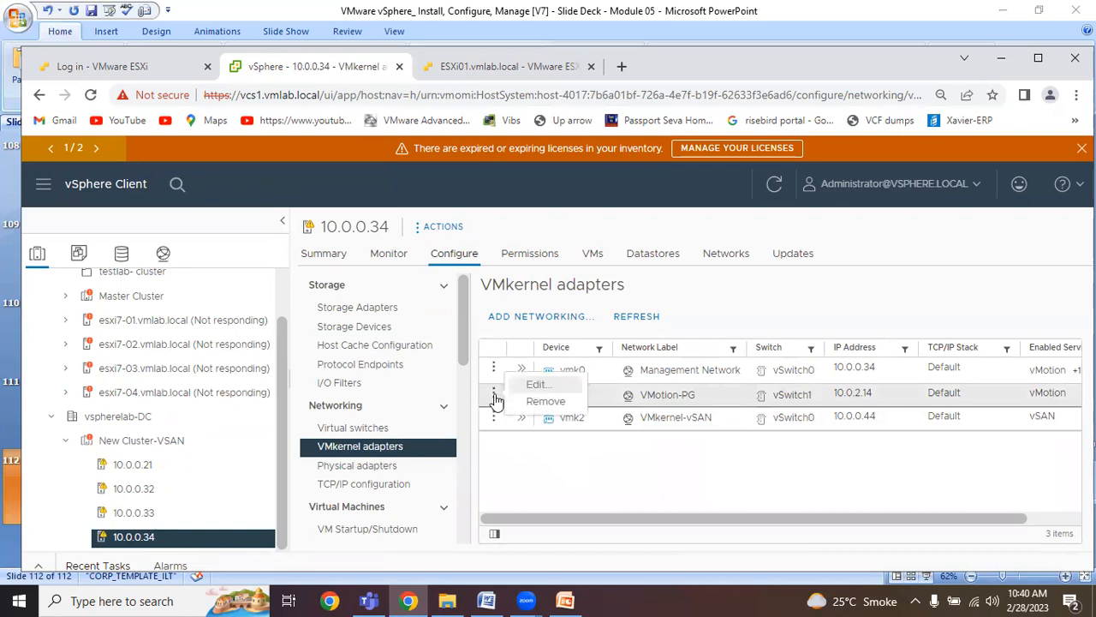
left_click(554, 445)
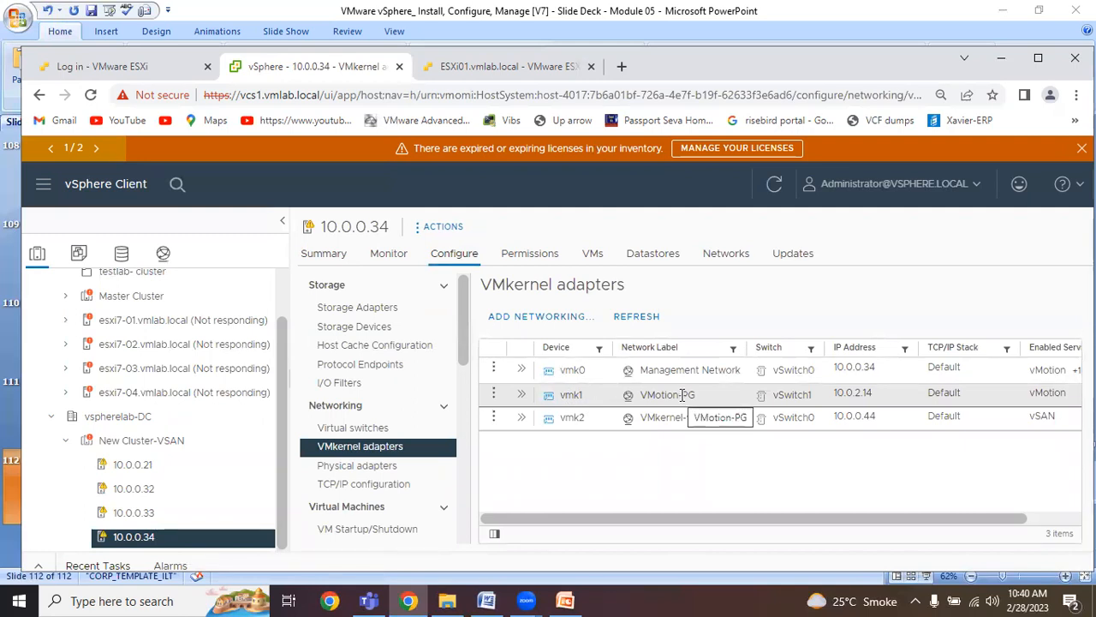
left_click(520, 398)
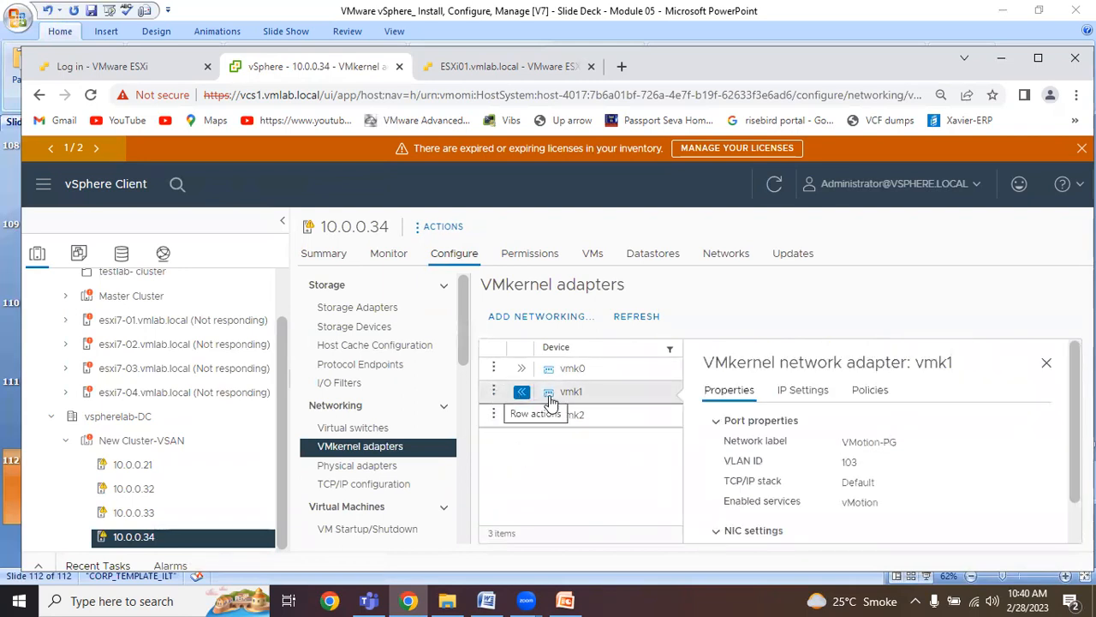
left_click(1047, 362)
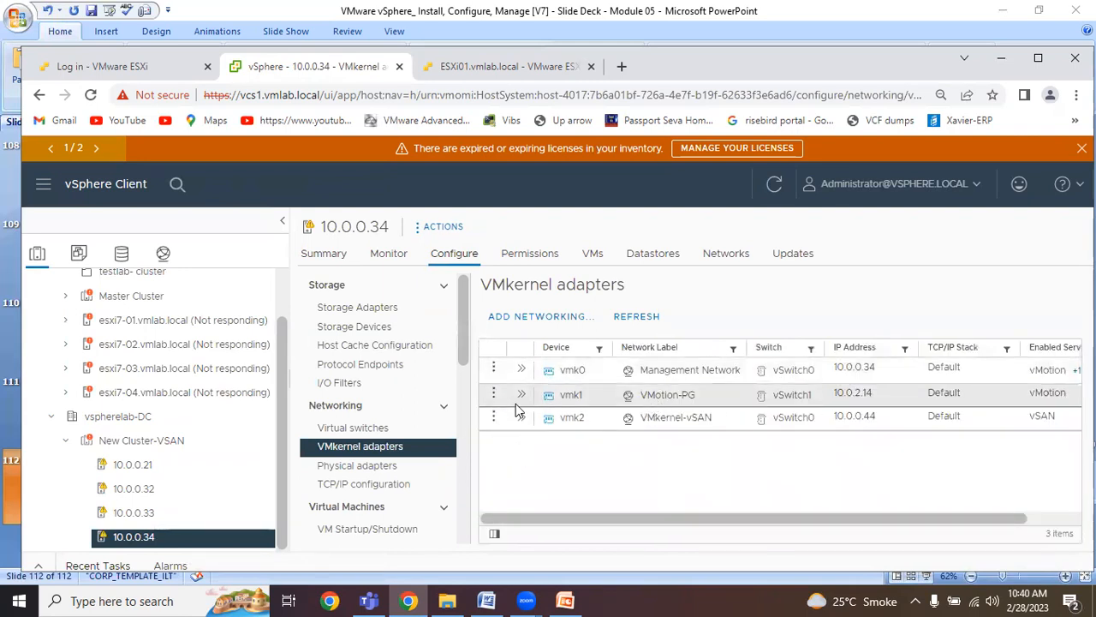
right_click(404, 454)
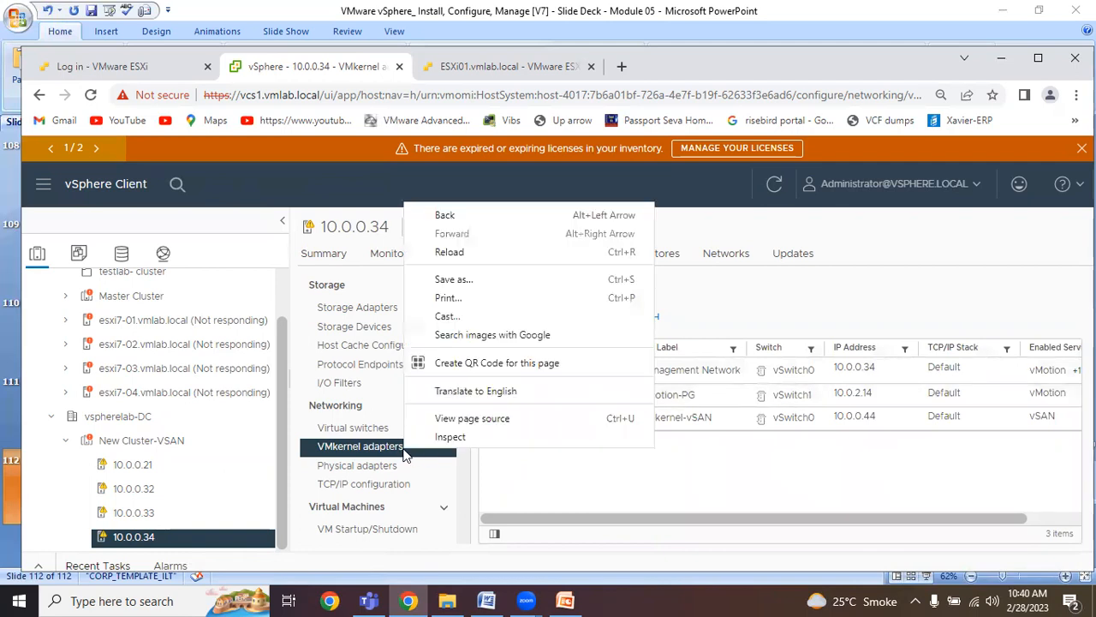
left_click(549, 495)
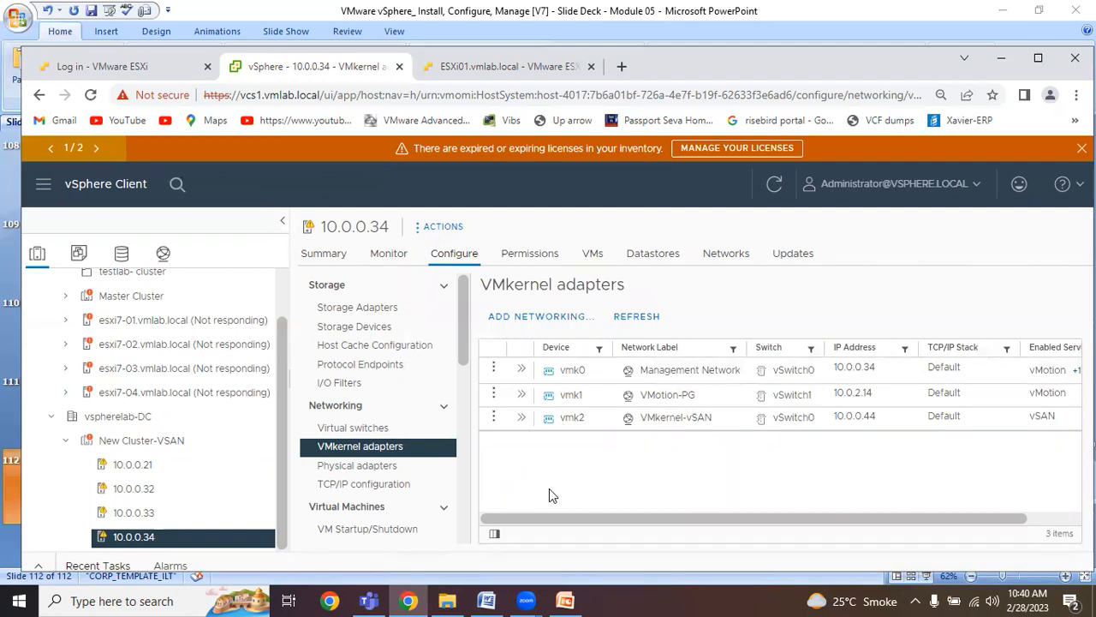
Inspect the port groups of standard switch vSwitch1 on host 10.0.0.34, and view VMotion-PG's edit settings without changing them.
left_click(358, 428)
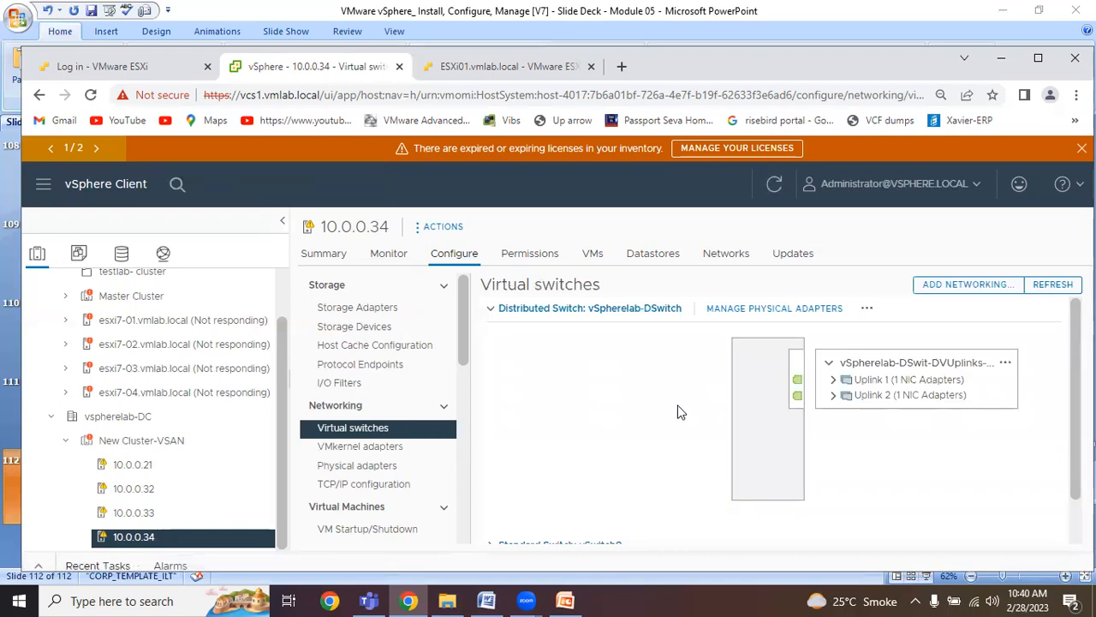
left_click(491, 310)
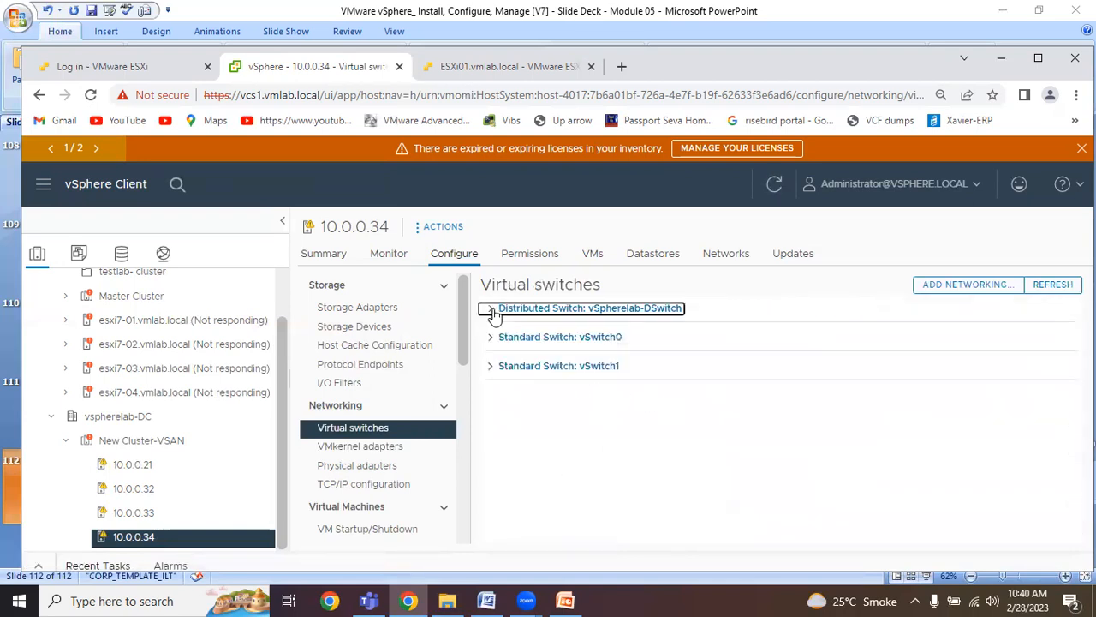
left_click(589, 367)
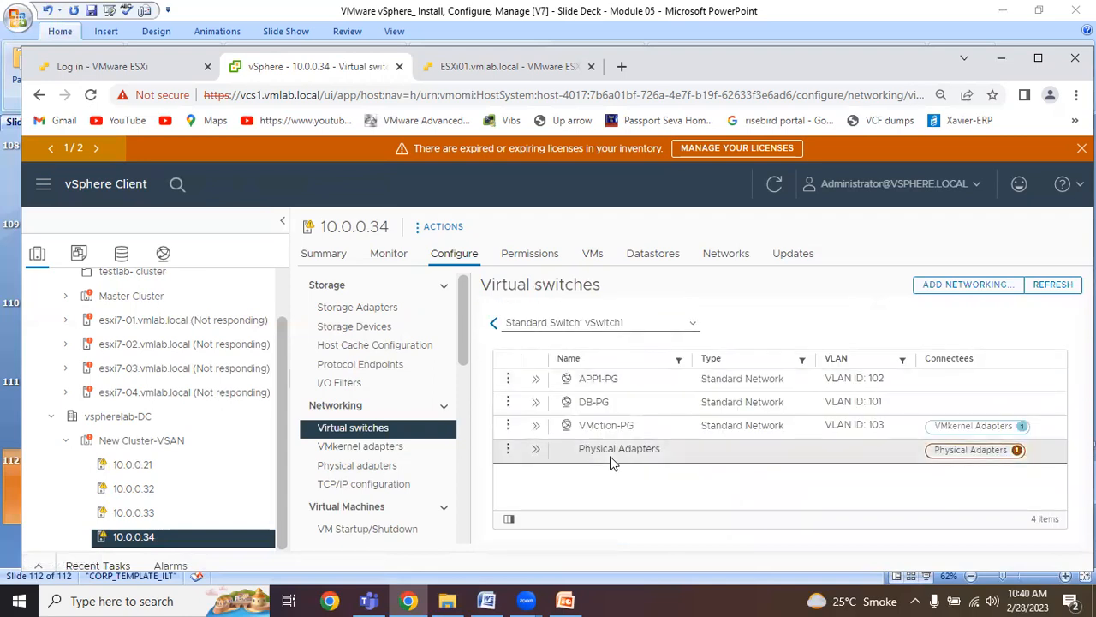
left_click(509, 426)
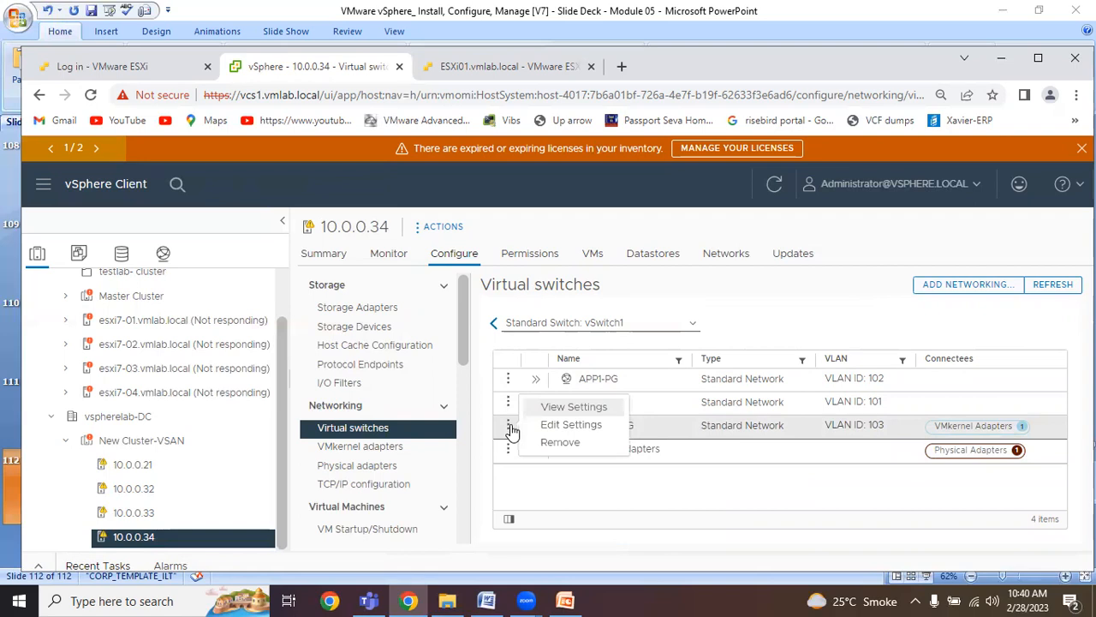
left_click(591, 426)
left_click(797, 565)
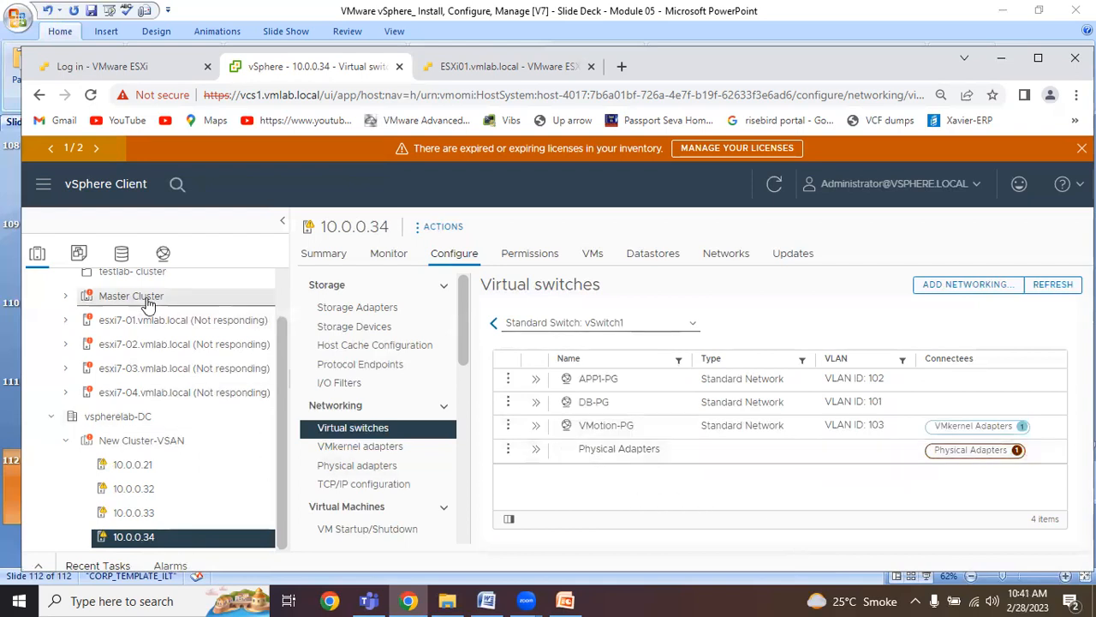
Start adding and managing hosts on vSpherelab-DSwitch with the Manage host networking task.
left_click(163, 254)
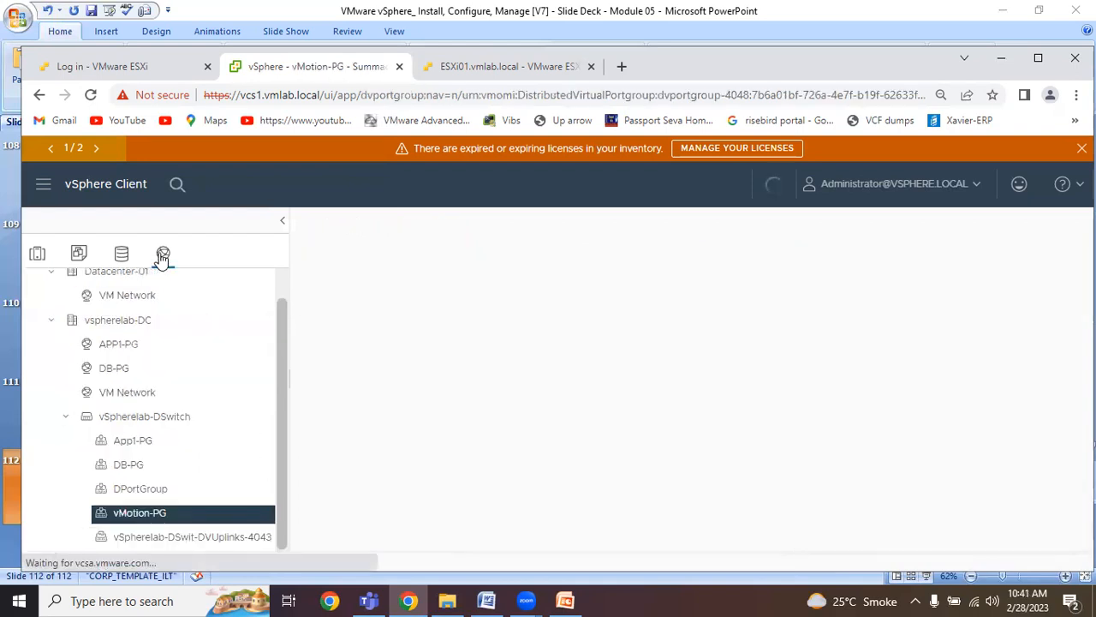
left_click(167, 417)
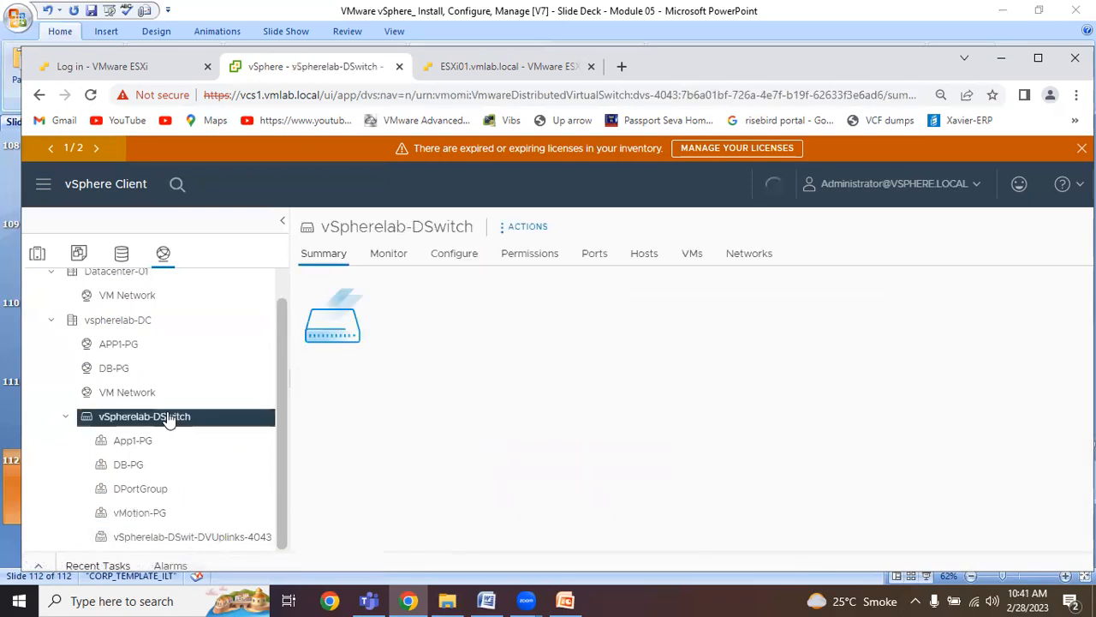
right_click(169, 420)
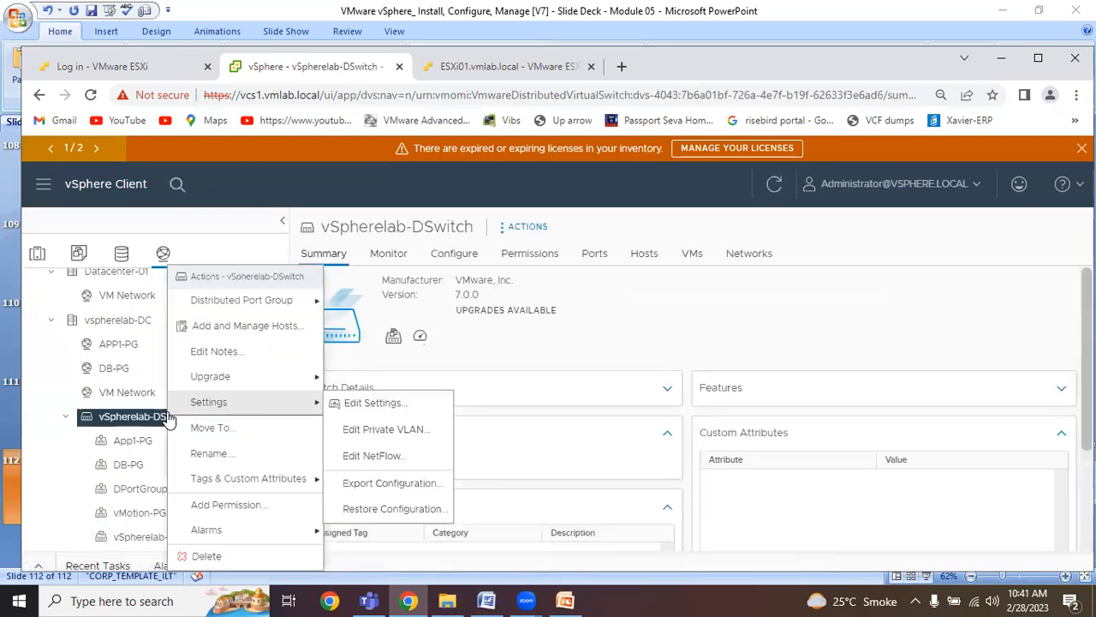
left_click(271, 334)
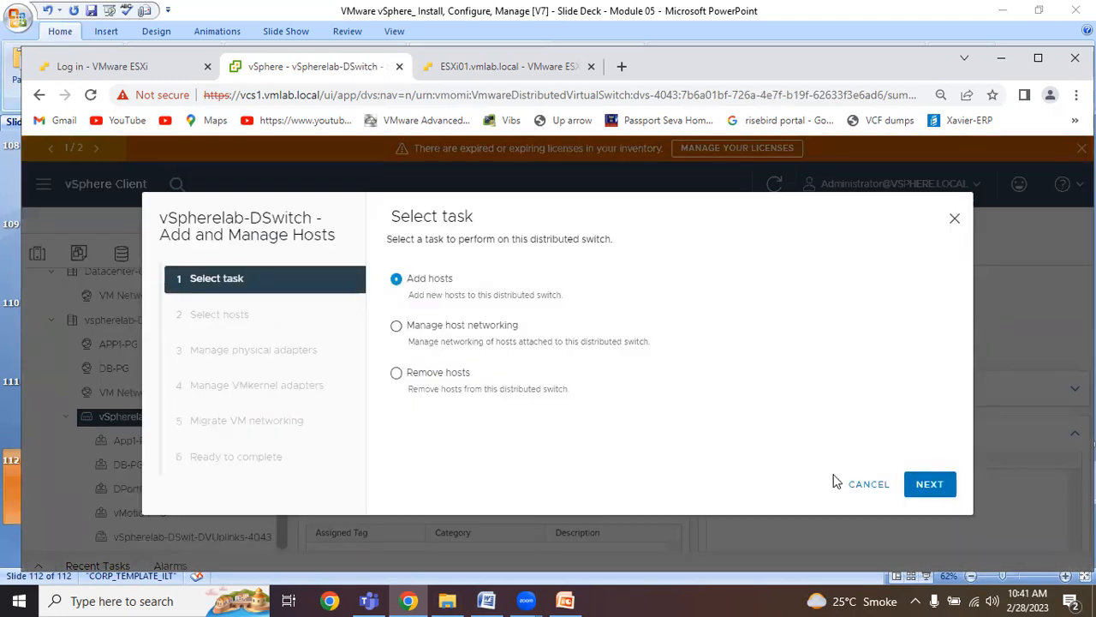
left_click(929, 484)
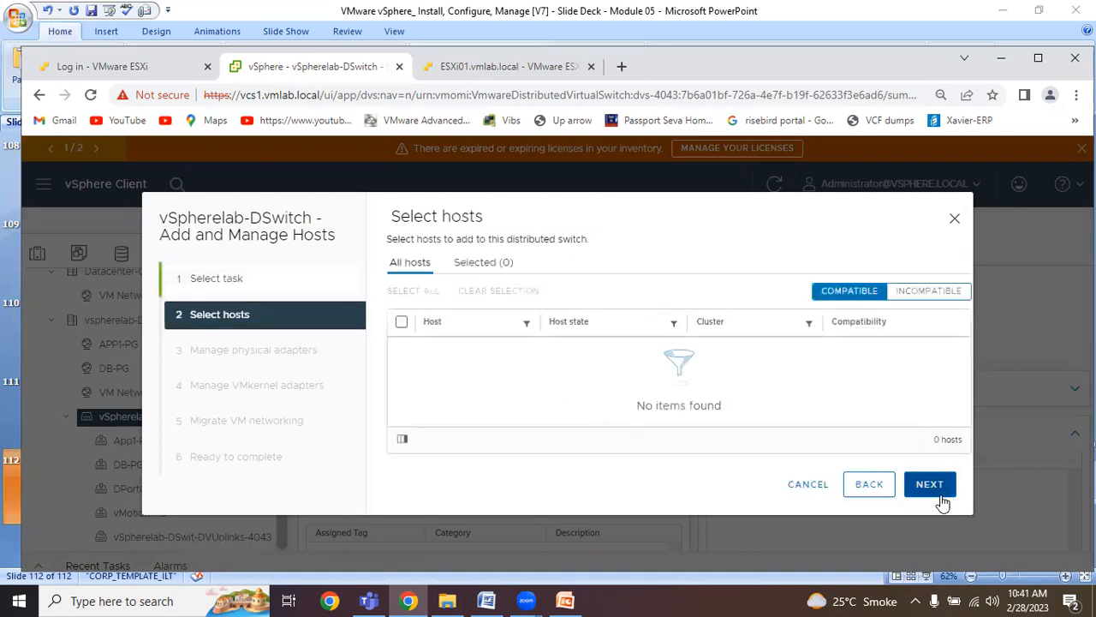
left_click(867, 484)
left_click(454, 332)
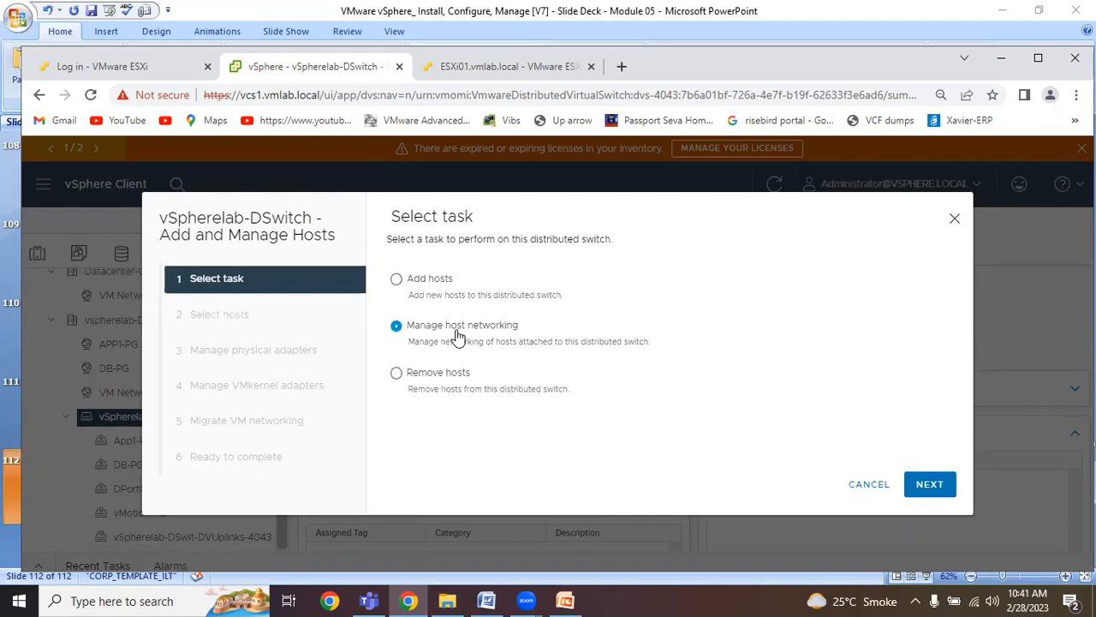
left_click(930, 485)
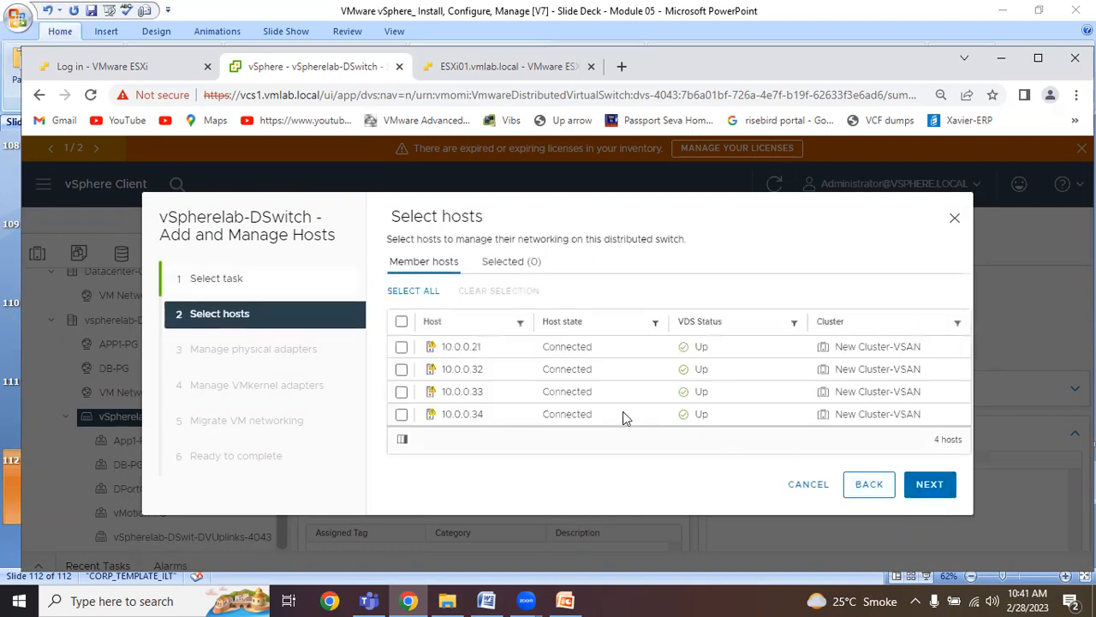
Select all four member hosts for network management and keep their physical adapter uplink assignments.
left_click(402, 323)
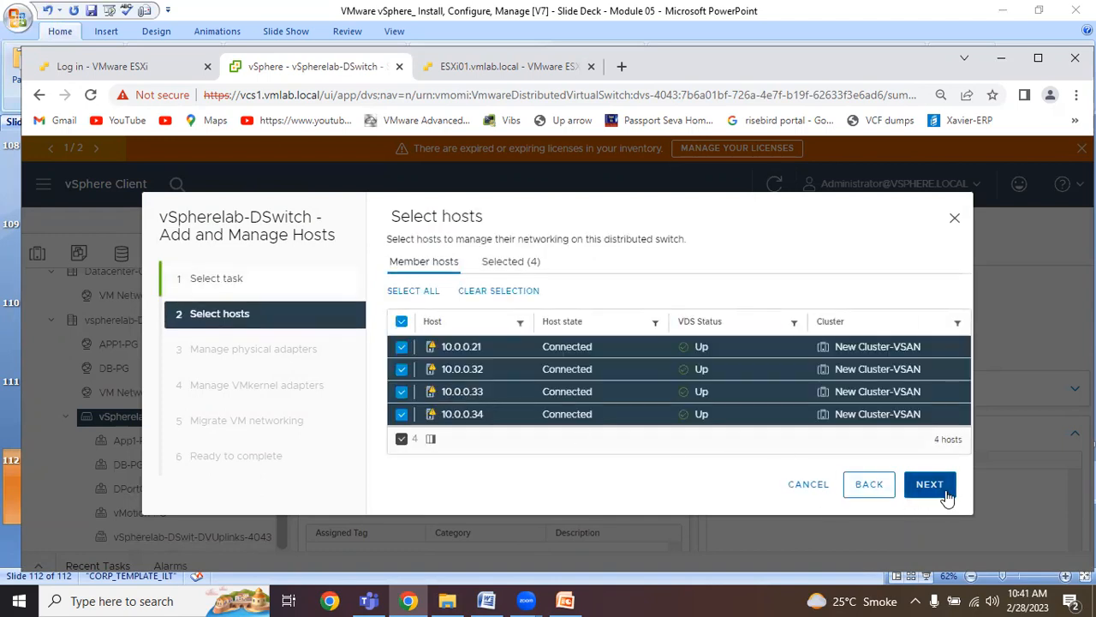
left_click(942, 491)
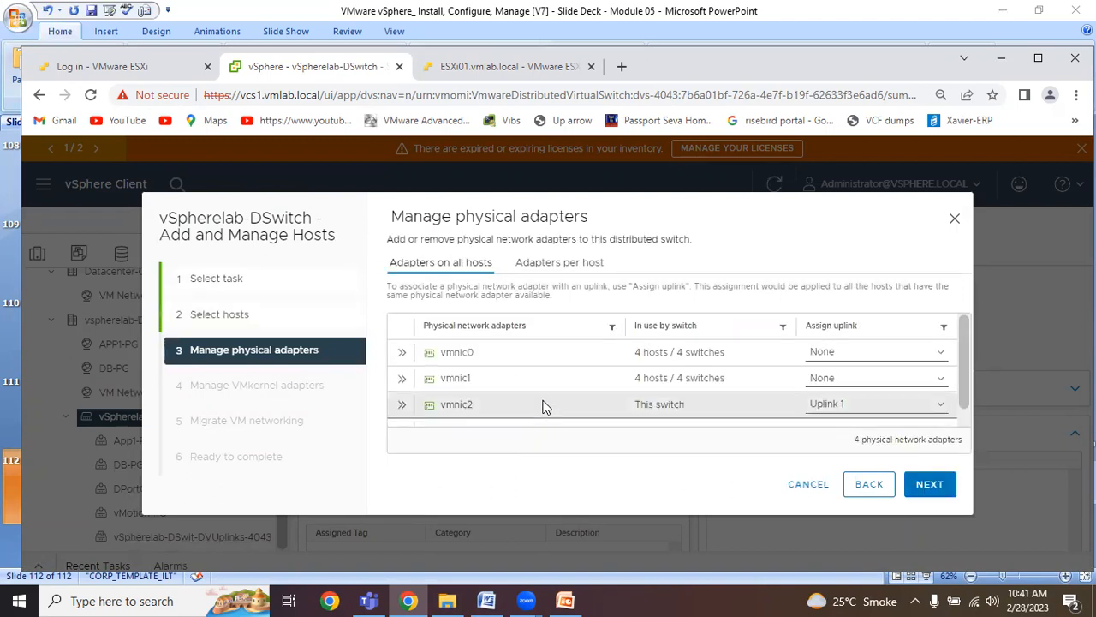
scroll(542, 406, "down", 1)
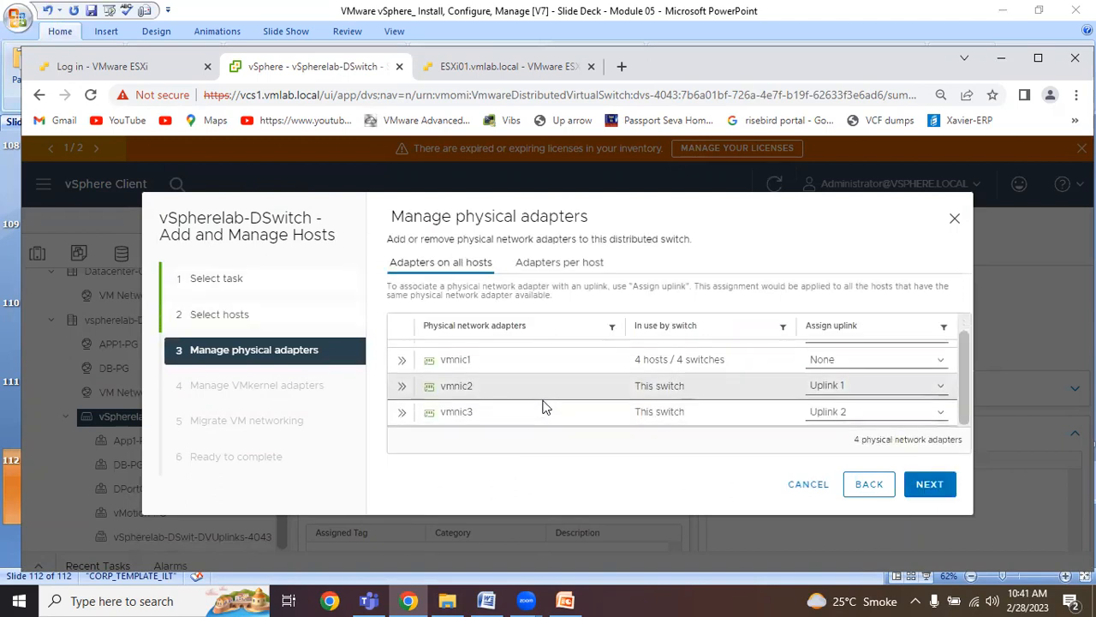
left_click(931, 486)
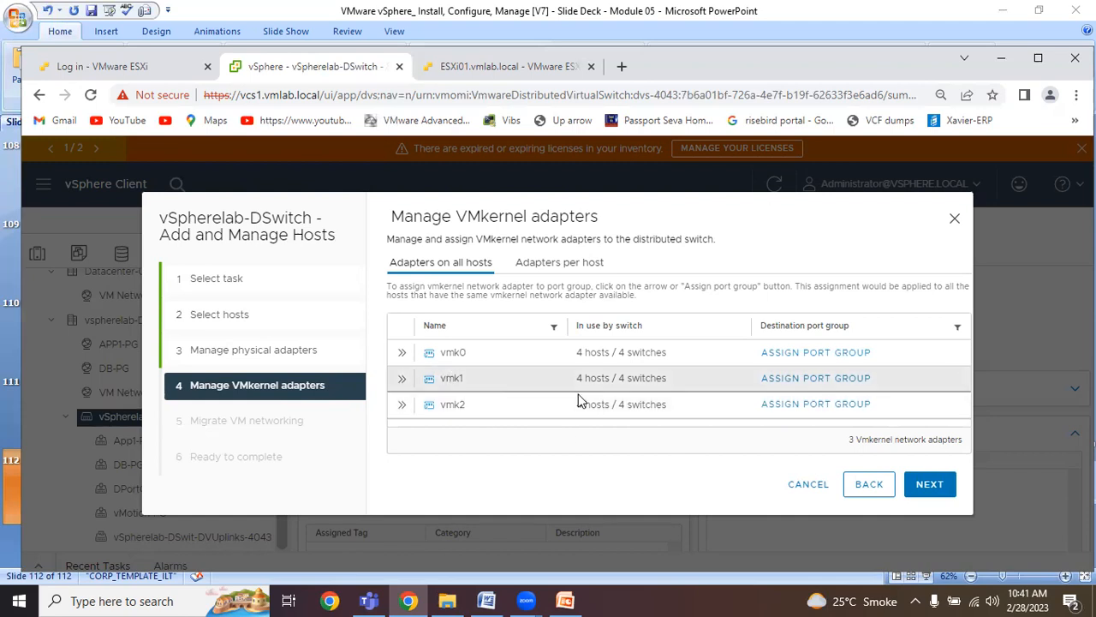
Try assigning vmk1 to vMotion-PG, unassign it, and look at the VM networking migration page before returning to the VMkernel adapters.
left_click(835, 382)
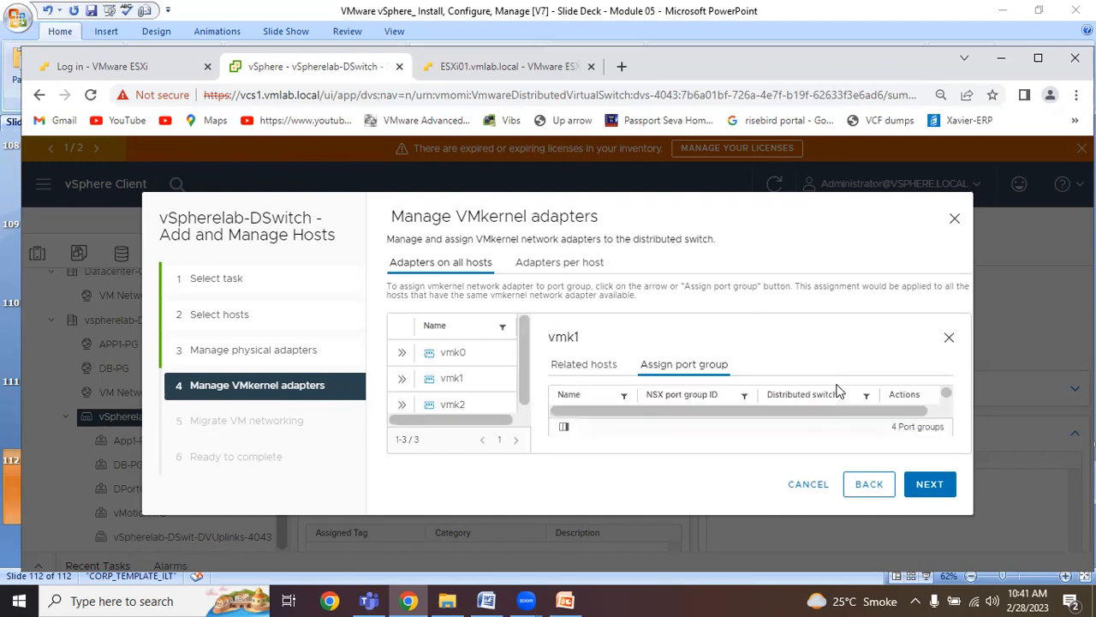
left_click_drag(945, 393, 945, 402)
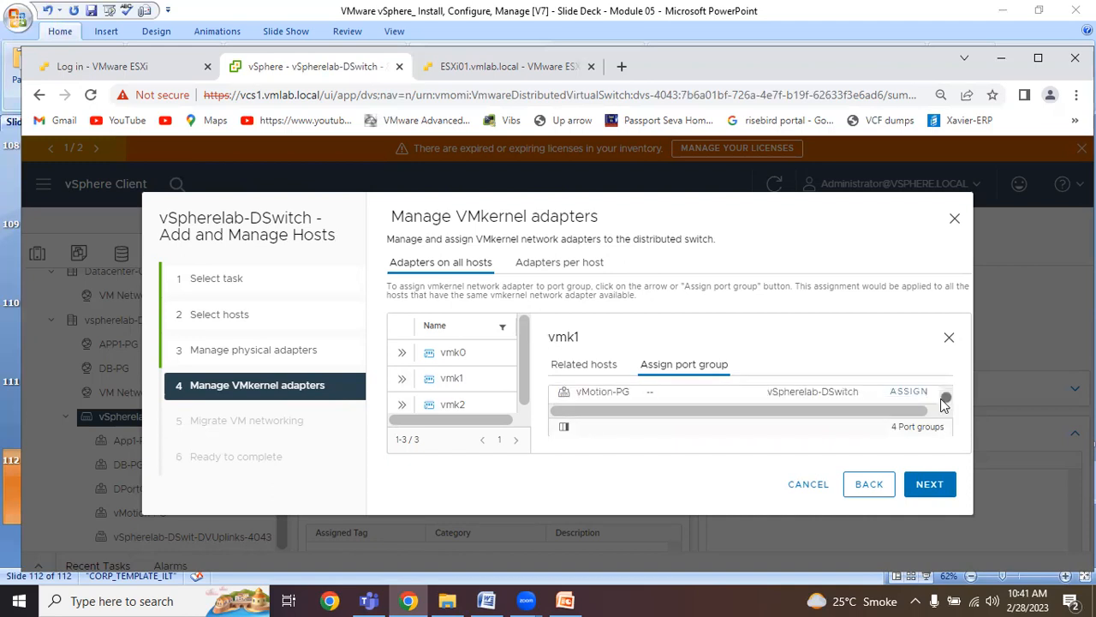
left_click(913, 394)
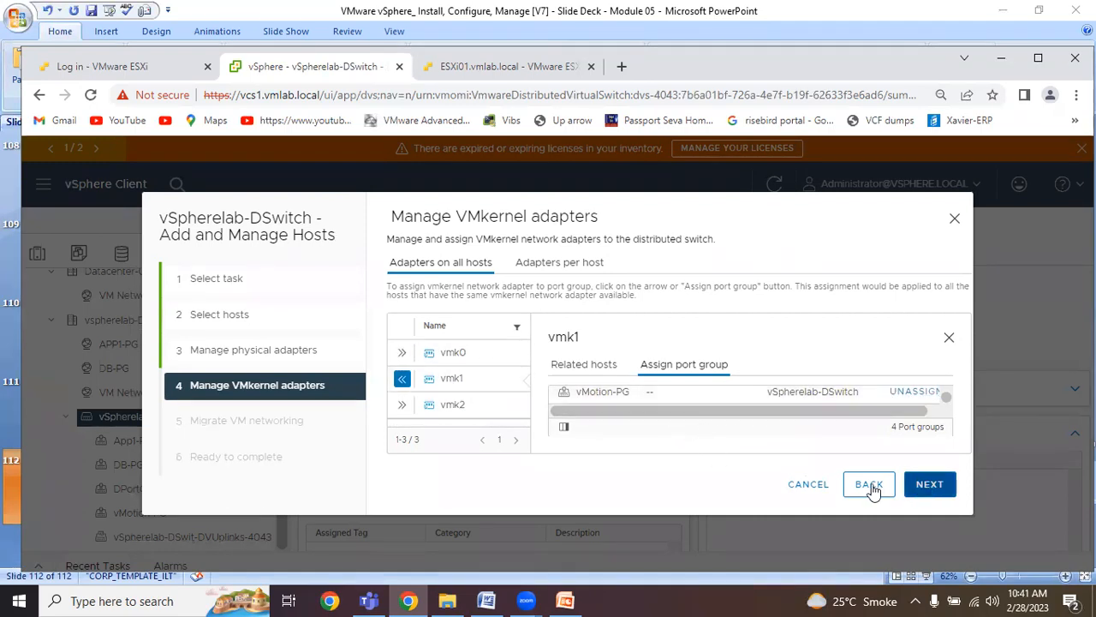
left_click(916, 393)
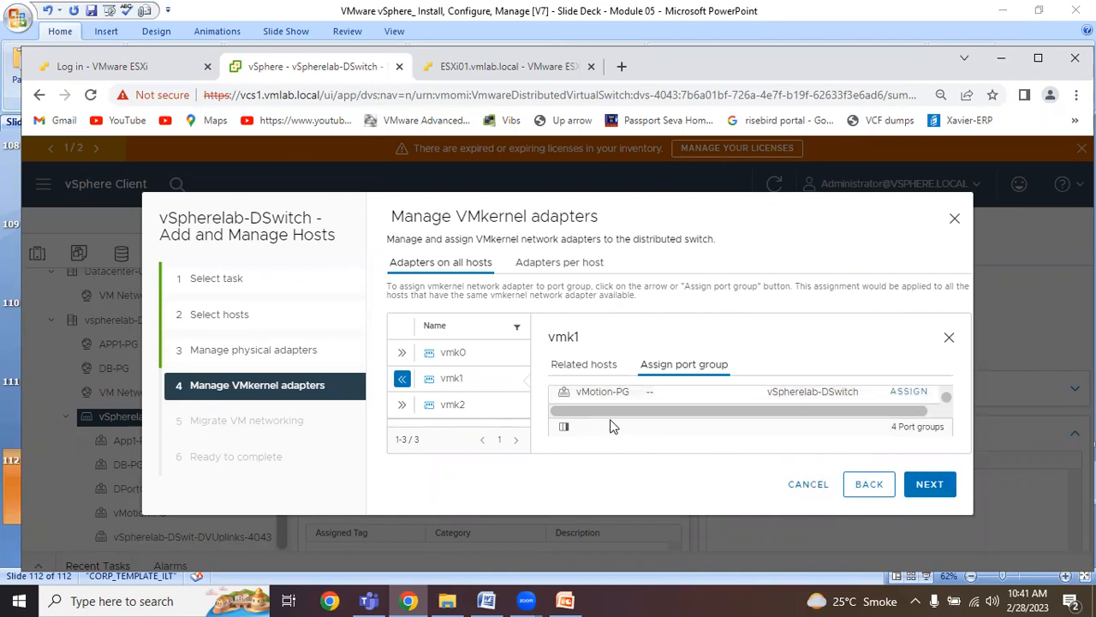
left_click(928, 499)
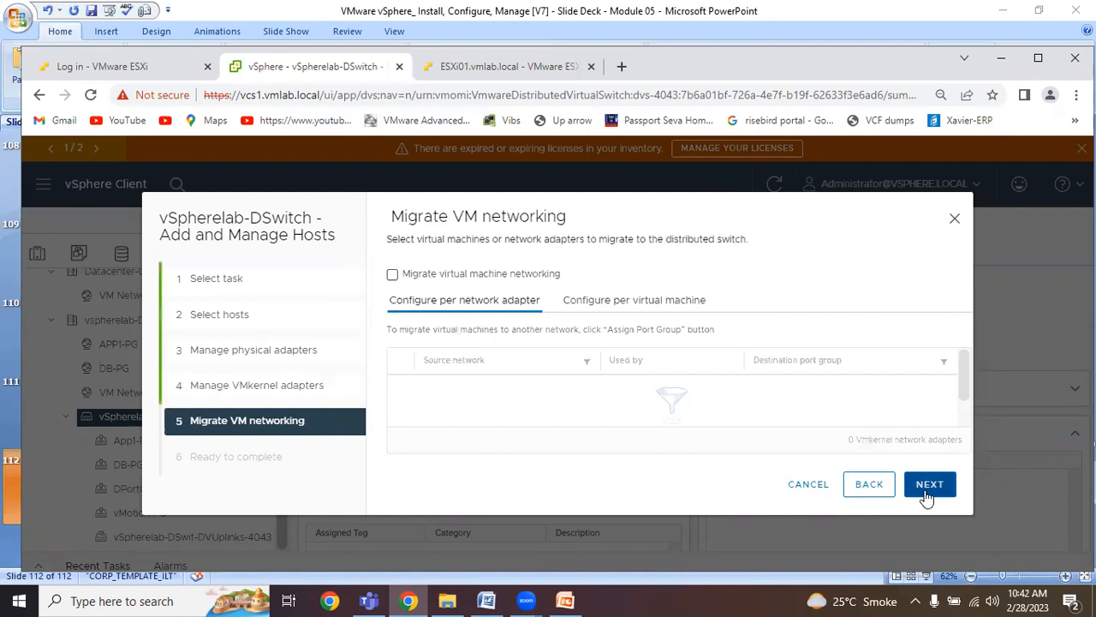
left_click(867, 495)
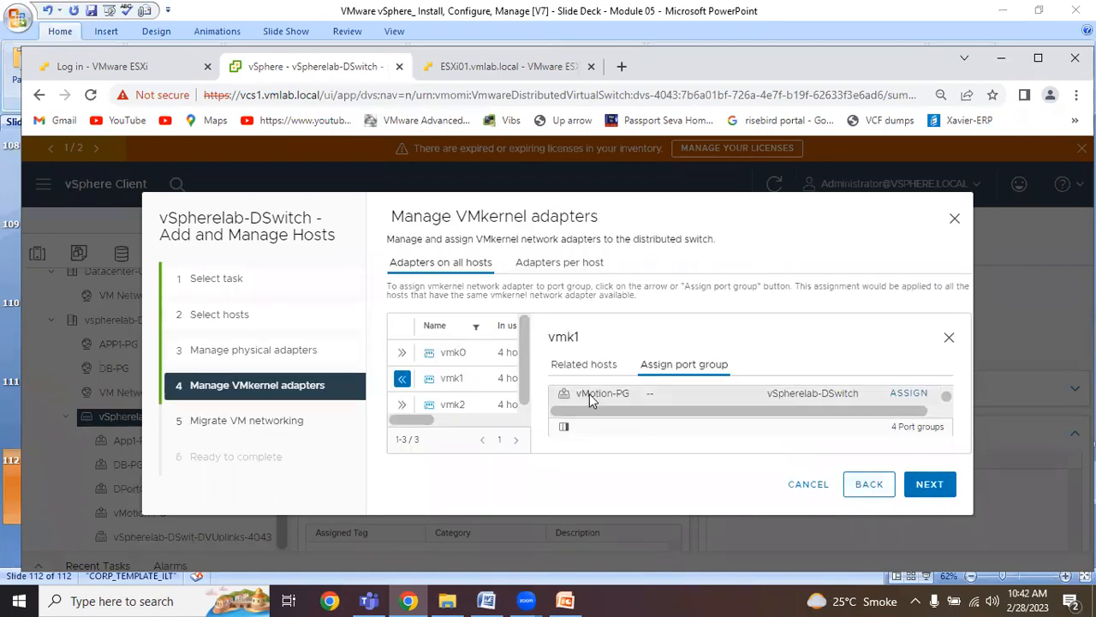
left_click(949, 339)
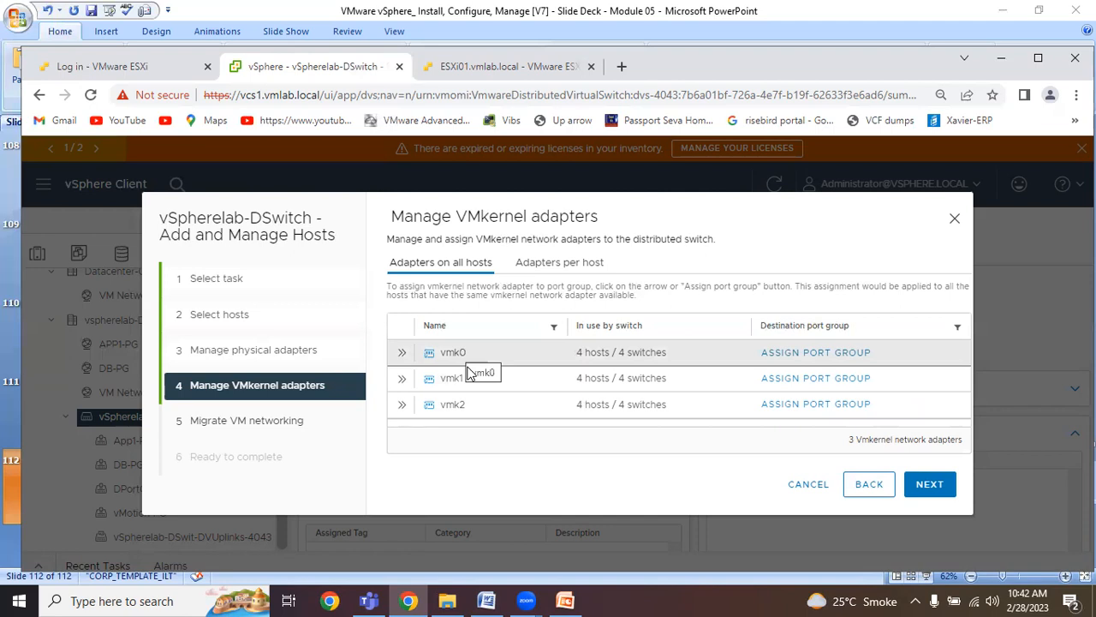
Assign VMkernel adapter vmk1 on all hosts to the vMotion-PG port group of vSpherelab-DSwitch.
left_click(828, 380)
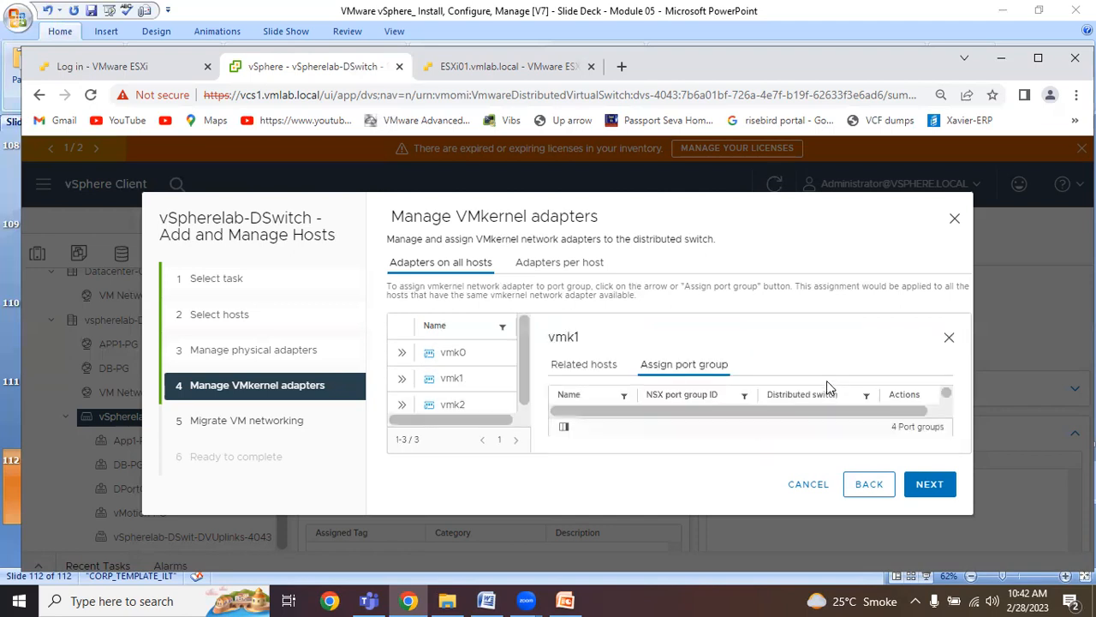
left_click_drag(947, 395, 947, 403)
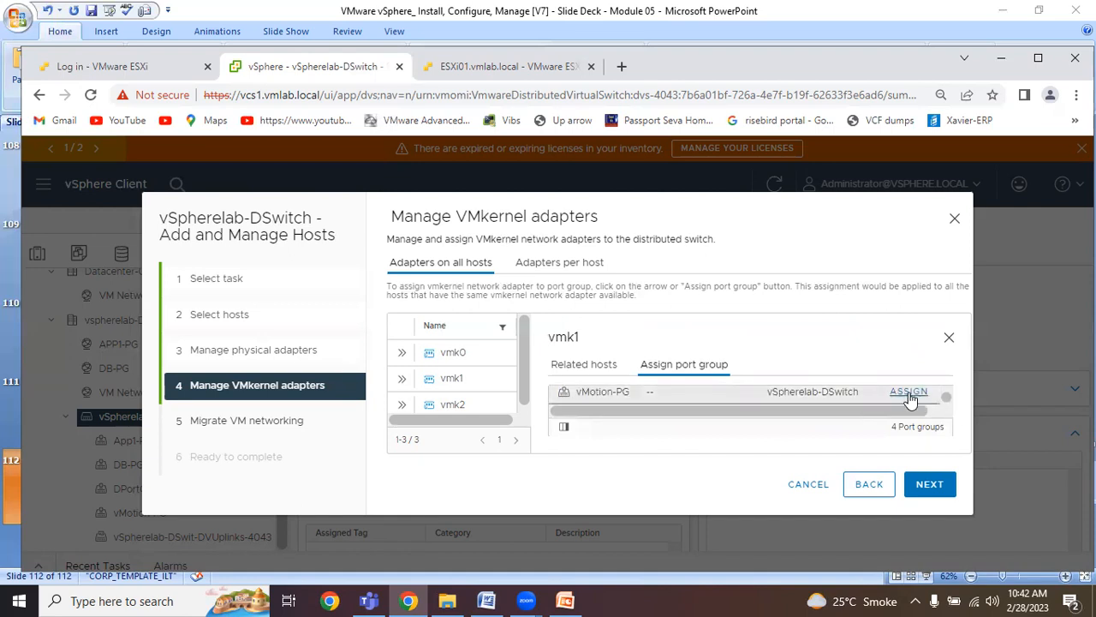
left_click(908, 392)
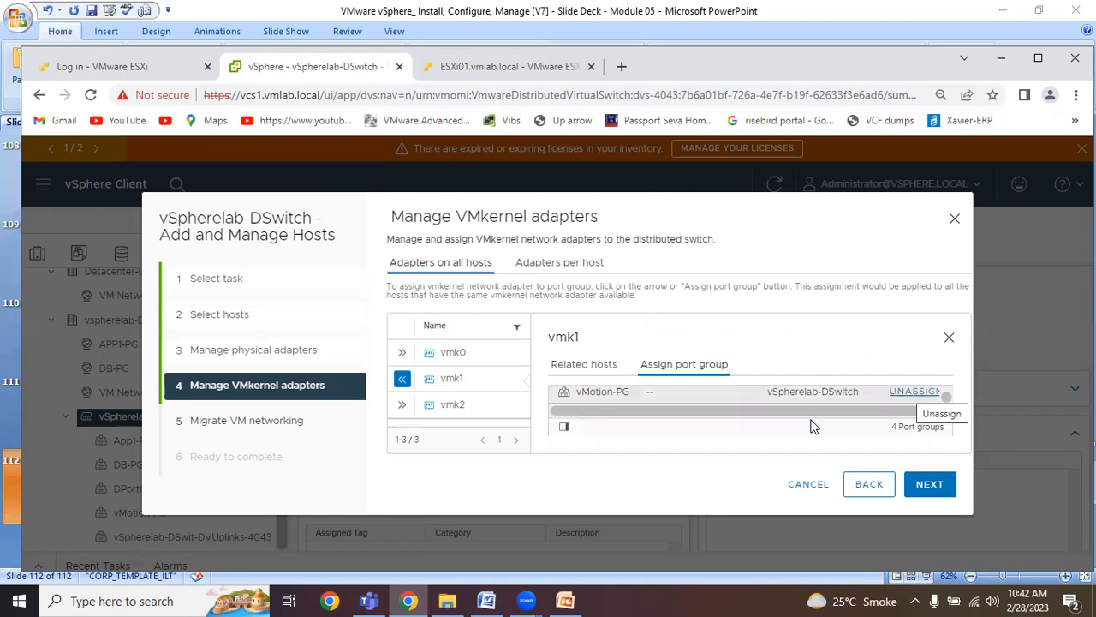
Keep the vmk1 assignment to vMotion-PG, enable virtual machine networking migration, and finish the host networking wizard.
left_click(880, 485)
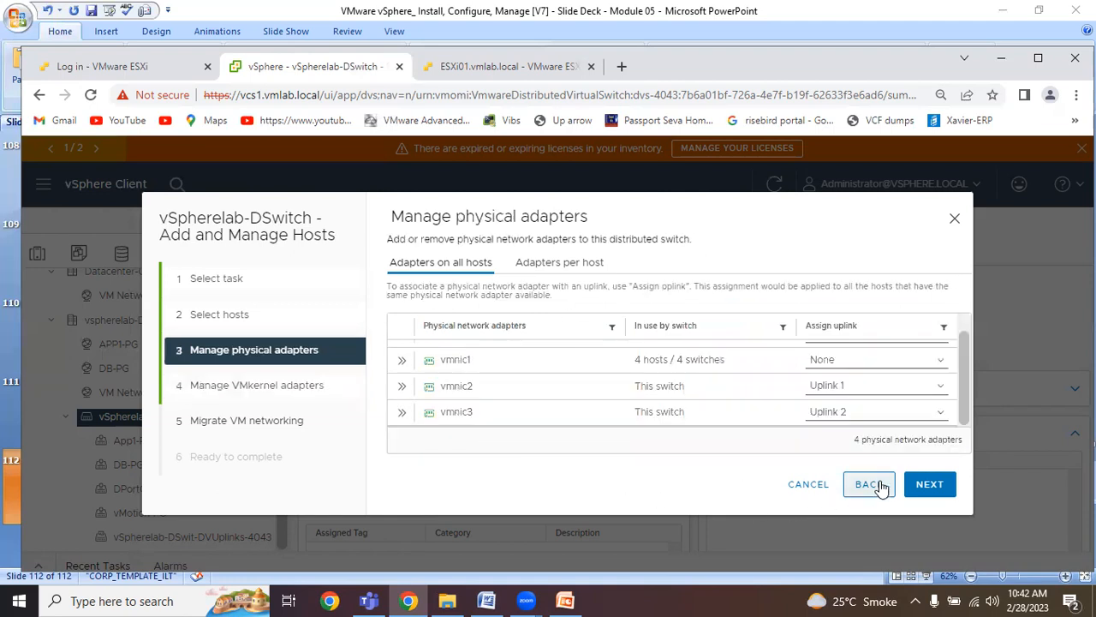
left_click(932, 486)
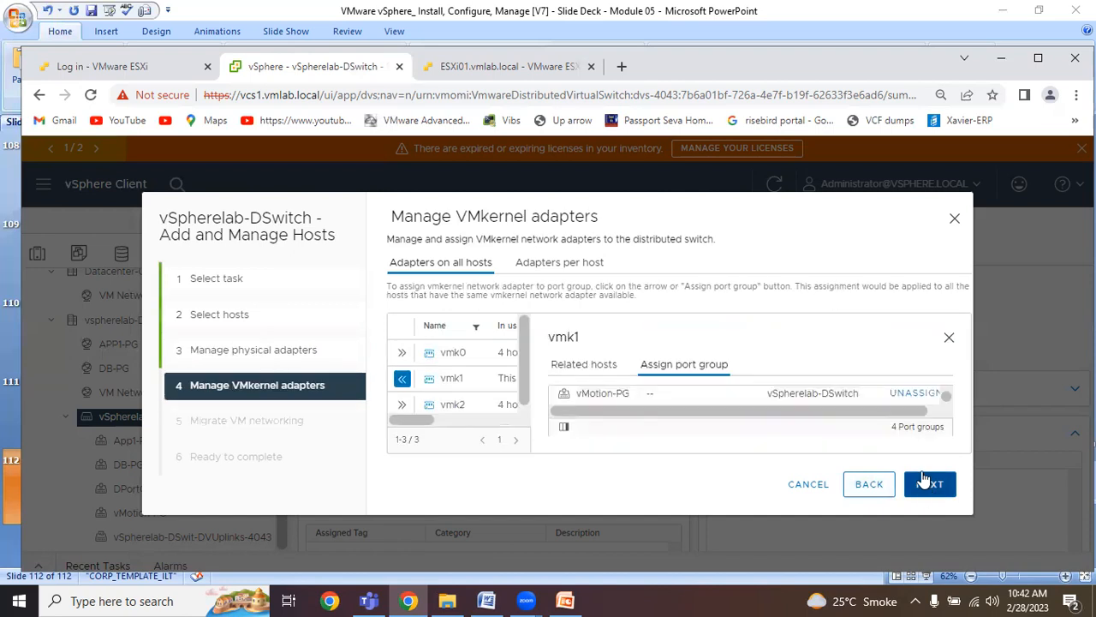
left_click(948, 339)
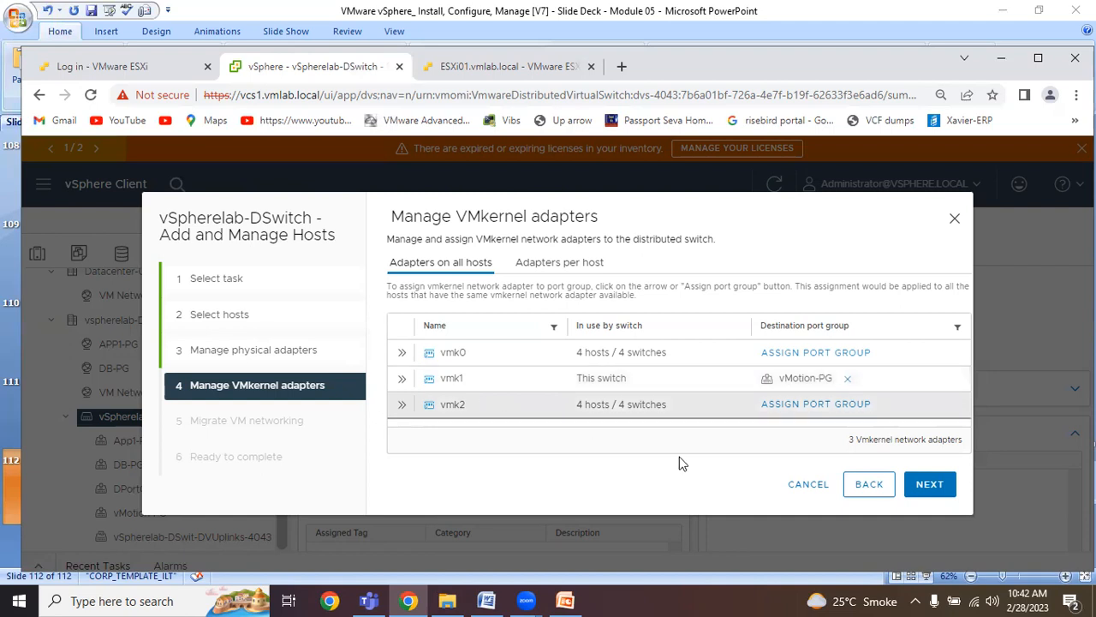
left_click(937, 486)
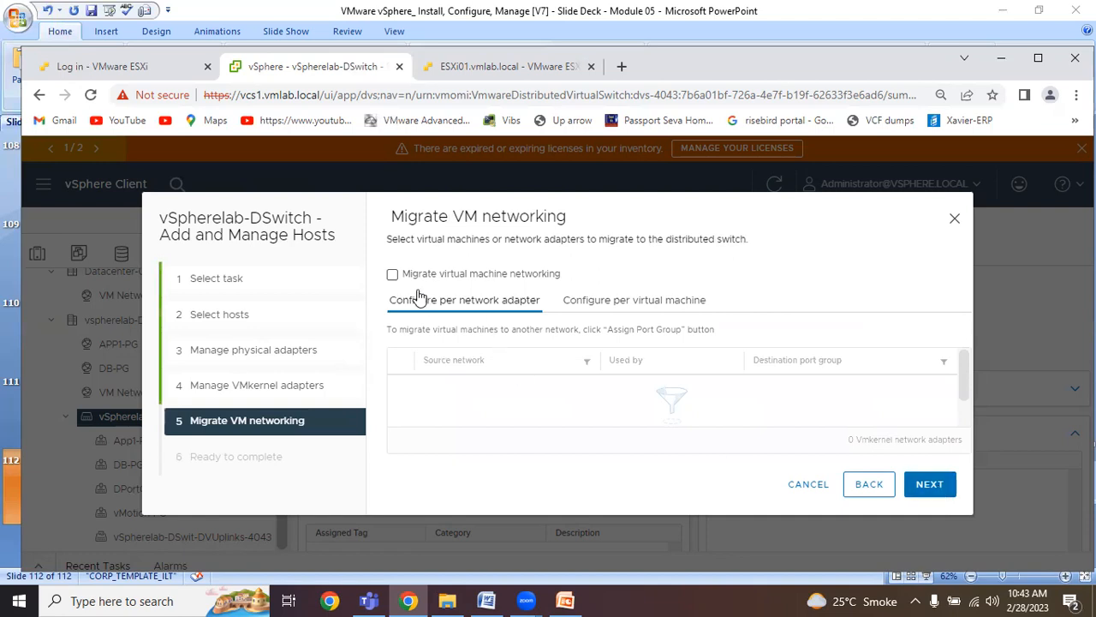
left_click(392, 275)
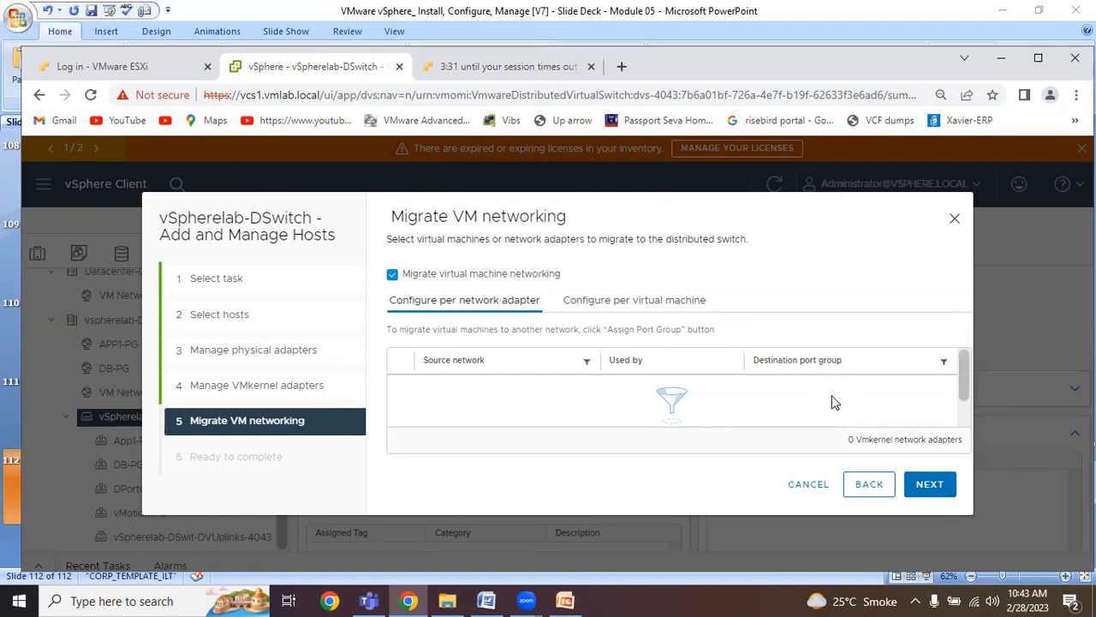
left_click(942, 488)
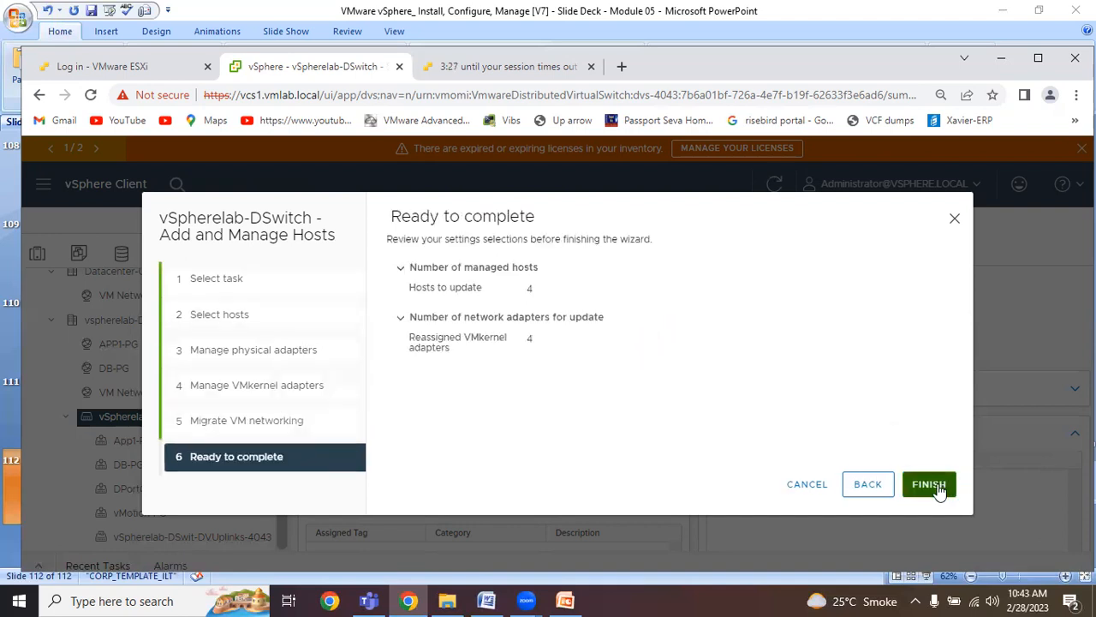
left_click(933, 486)
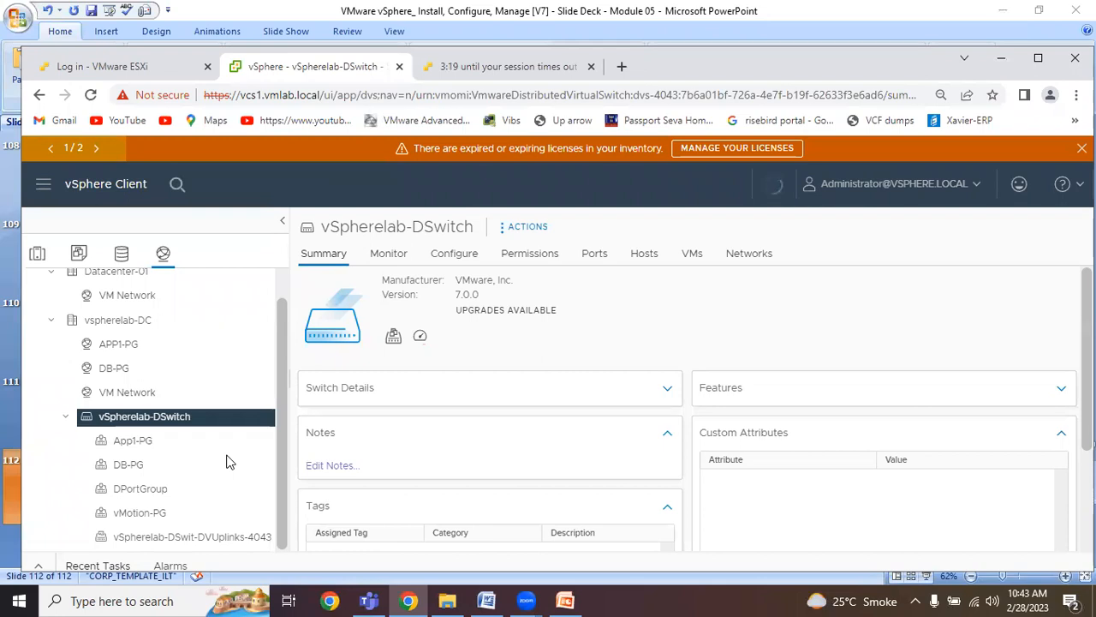
Check the ports of vMotion-PG for each host's vmk1 connection and refresh their link states.
left_click(146, 516)
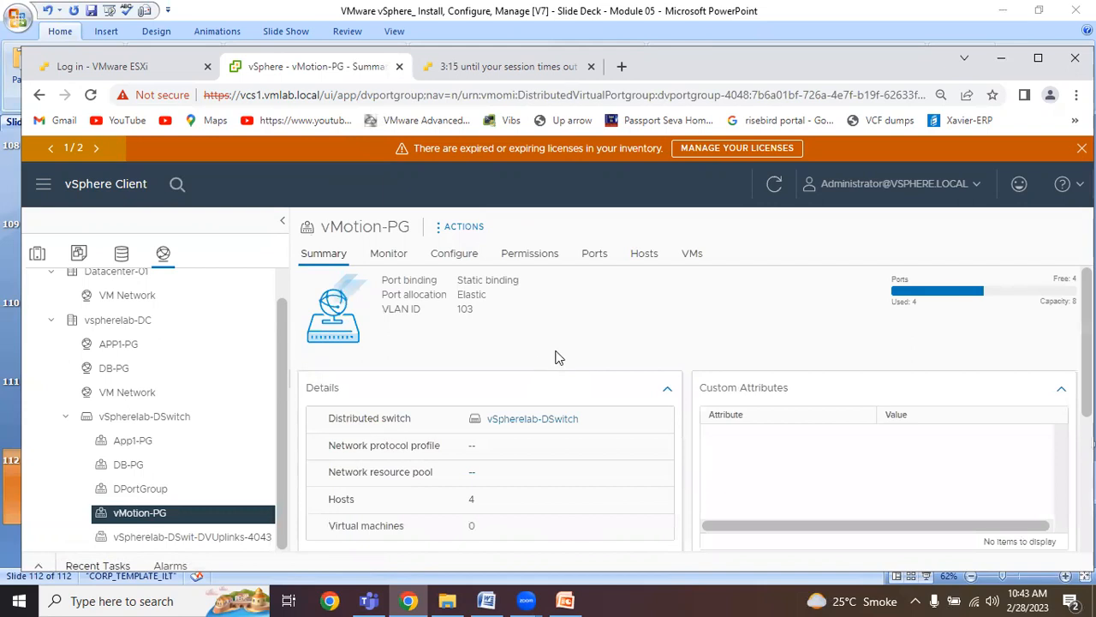
left_click(602, 260)
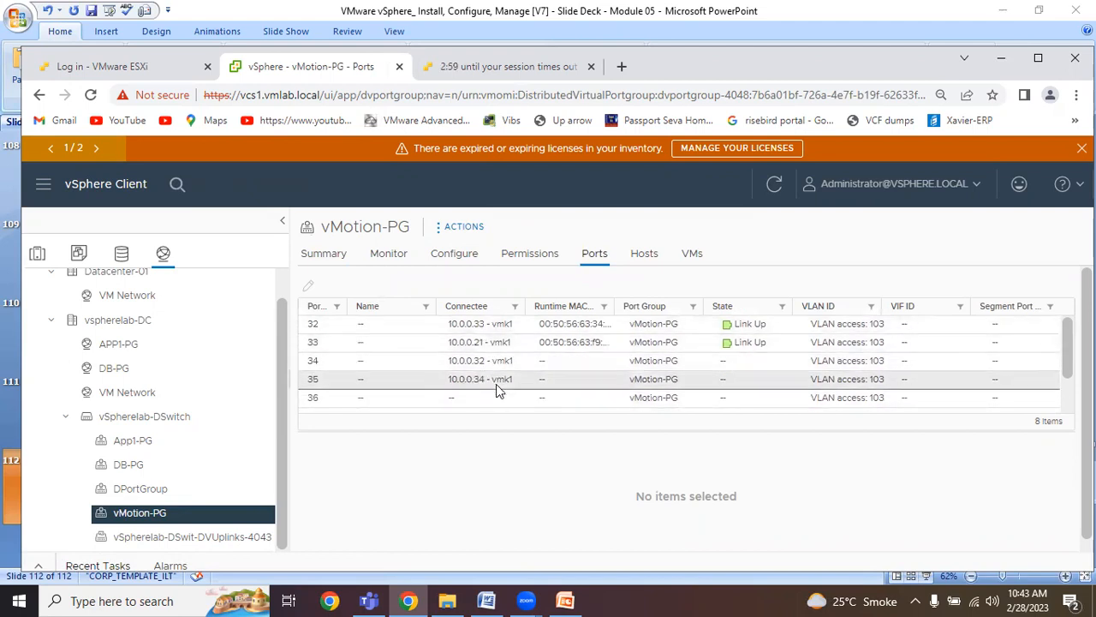
left_click(773, 185)
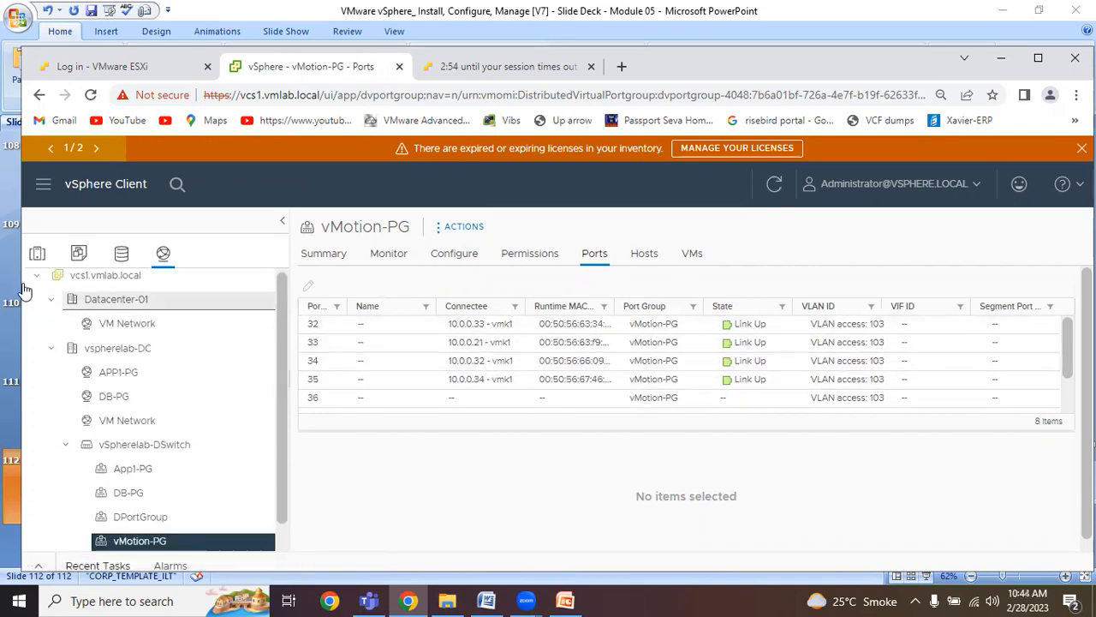
Examine the virtual switches of host 10.0.0.34, comparing standard switch vSwitch1 with vSpherelab-DSwitch.
left_click(36, 253)
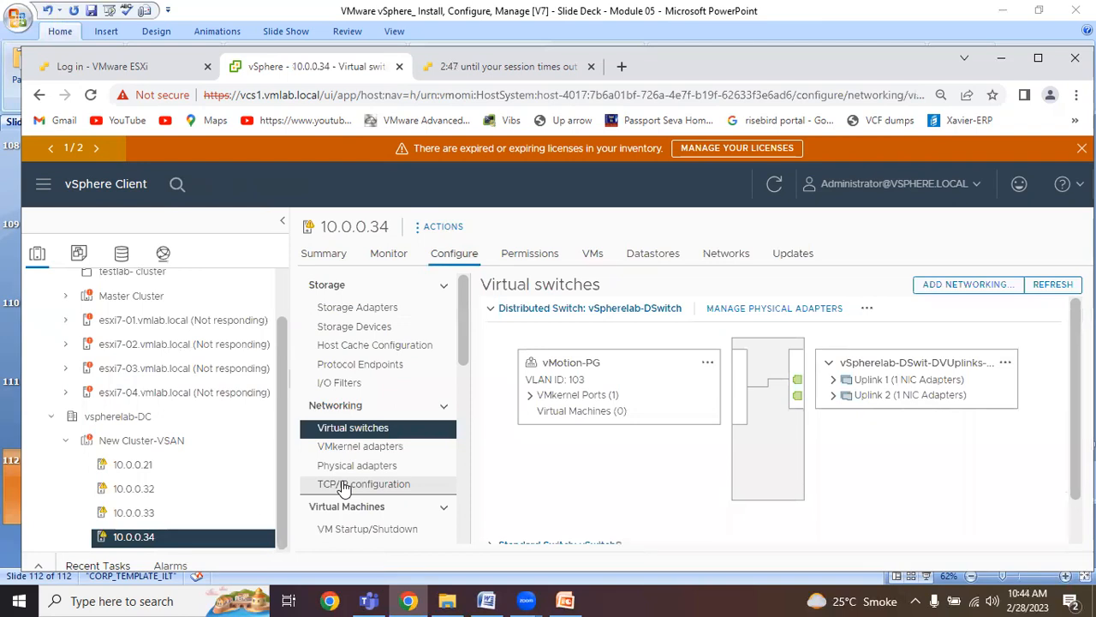
left_click(494, 313)
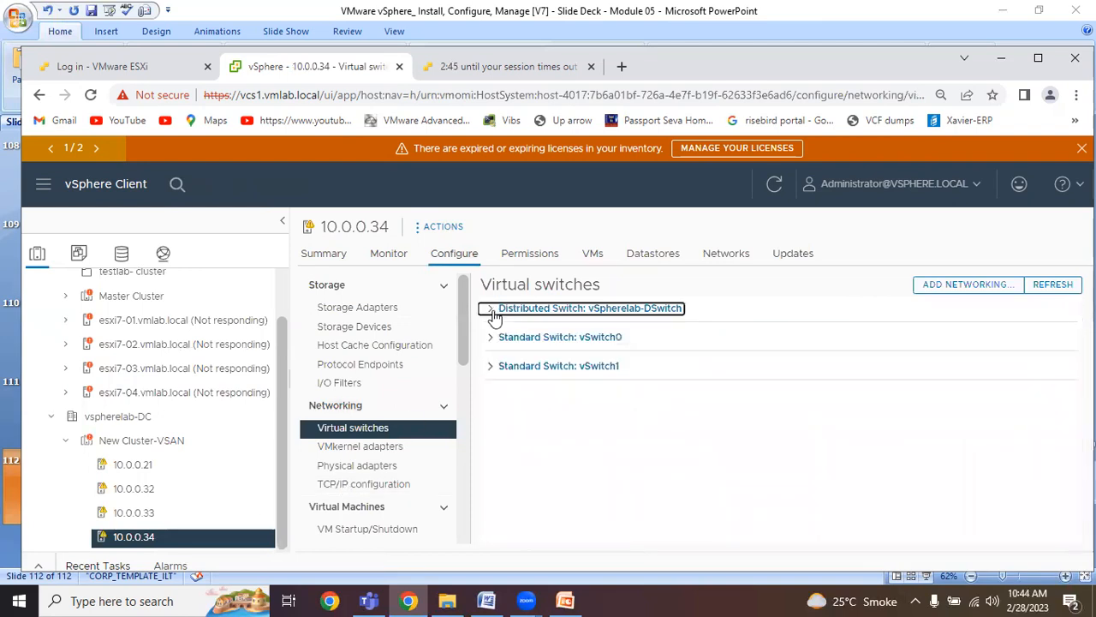
left_click(490, 366)
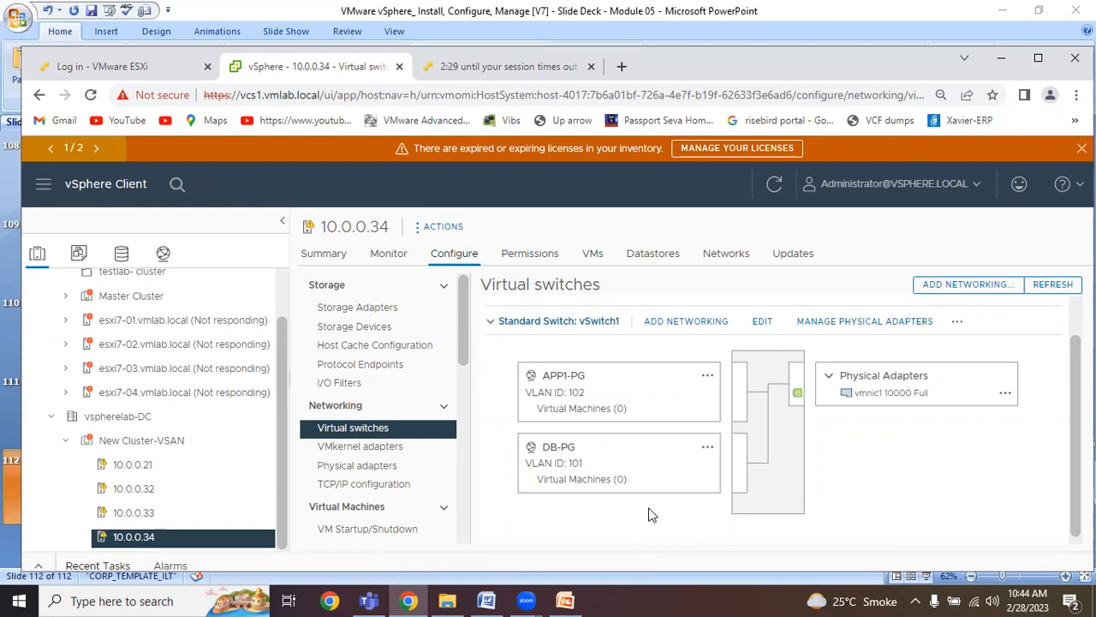
left_click(492, 322)
left_click(490, 310)
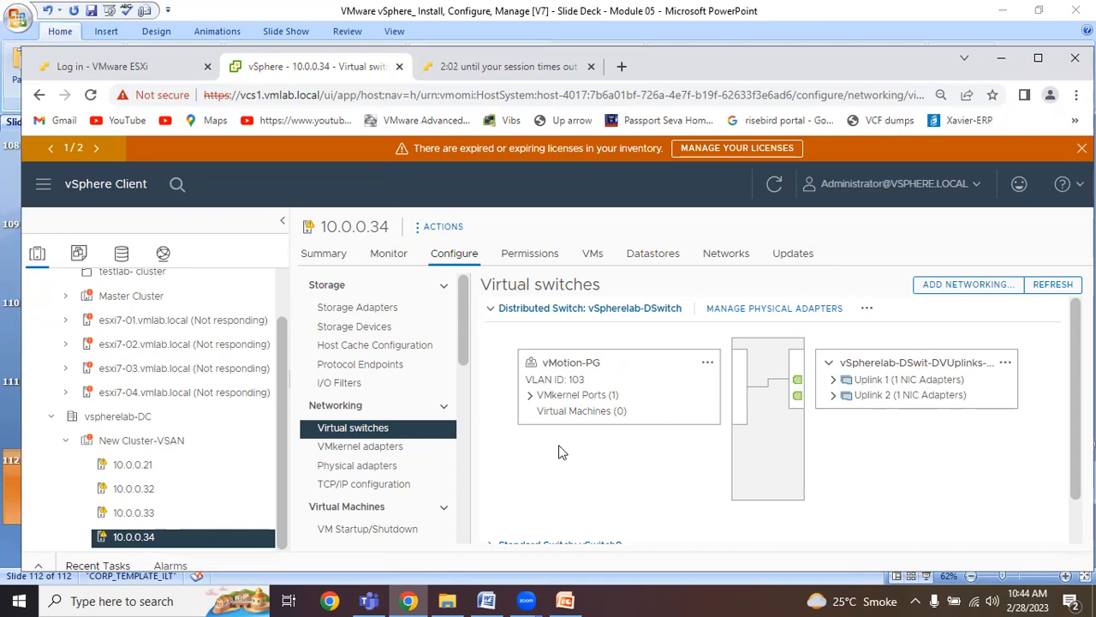
Open Add and Manage Hosts for vSpherelab-DSwitch again and proceed with the Manage host networking task to the host selection.
left_click(163, 253)
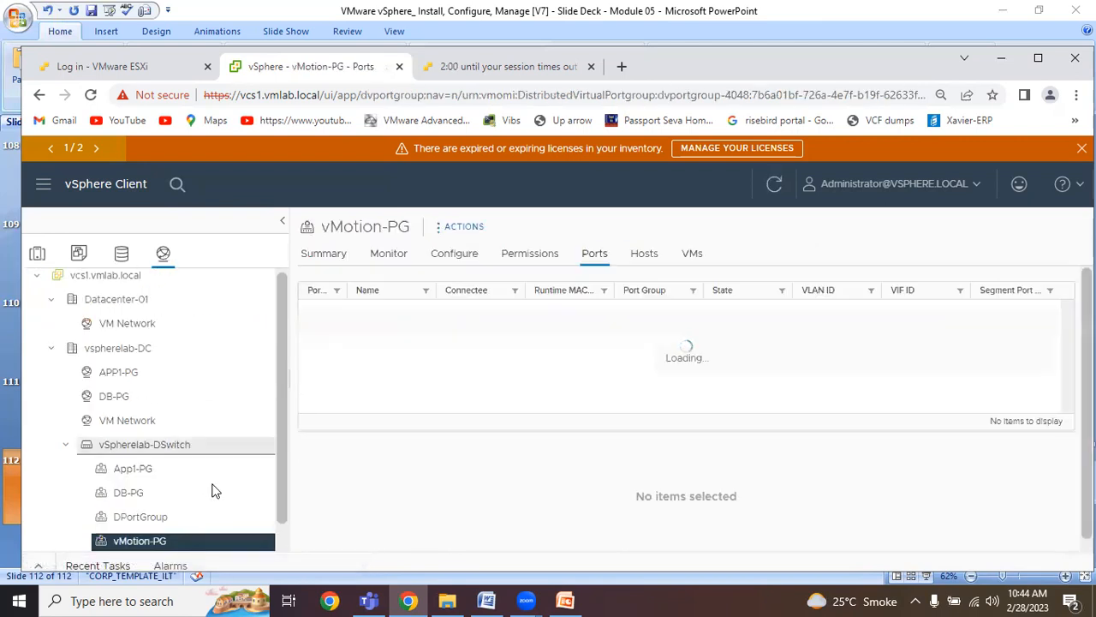
left_click(160, 449)
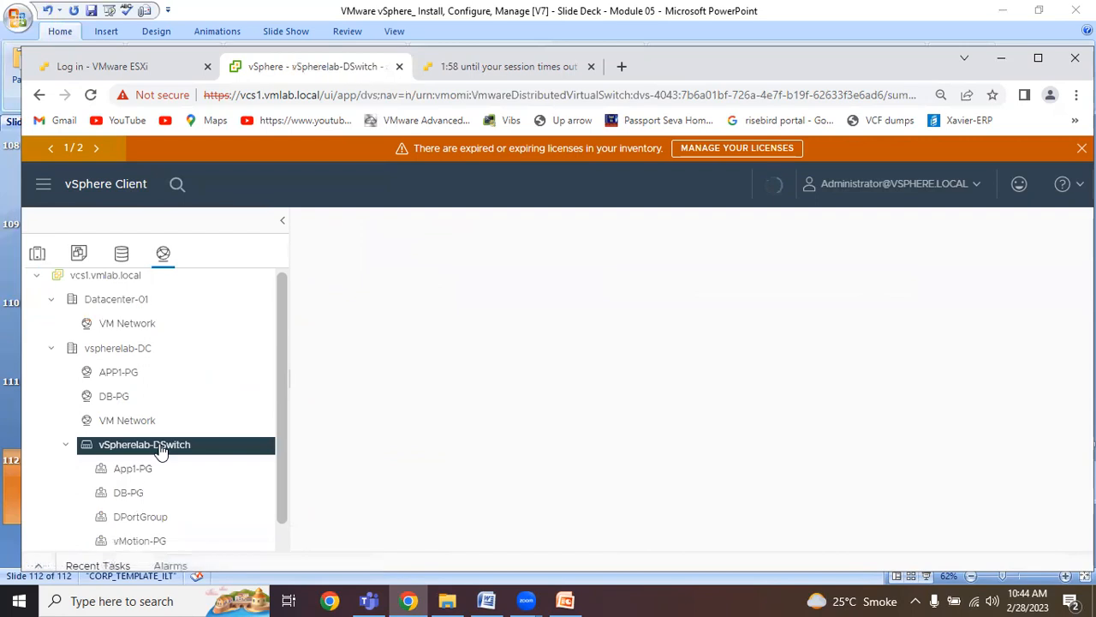
right_click(160, 445)
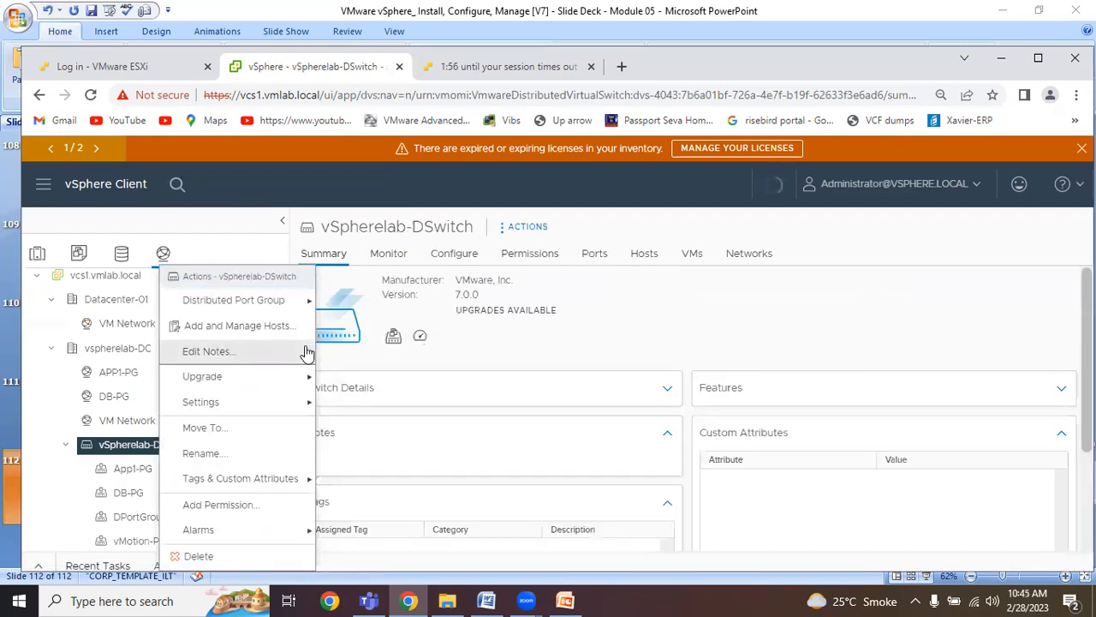
left_click(240, 326)
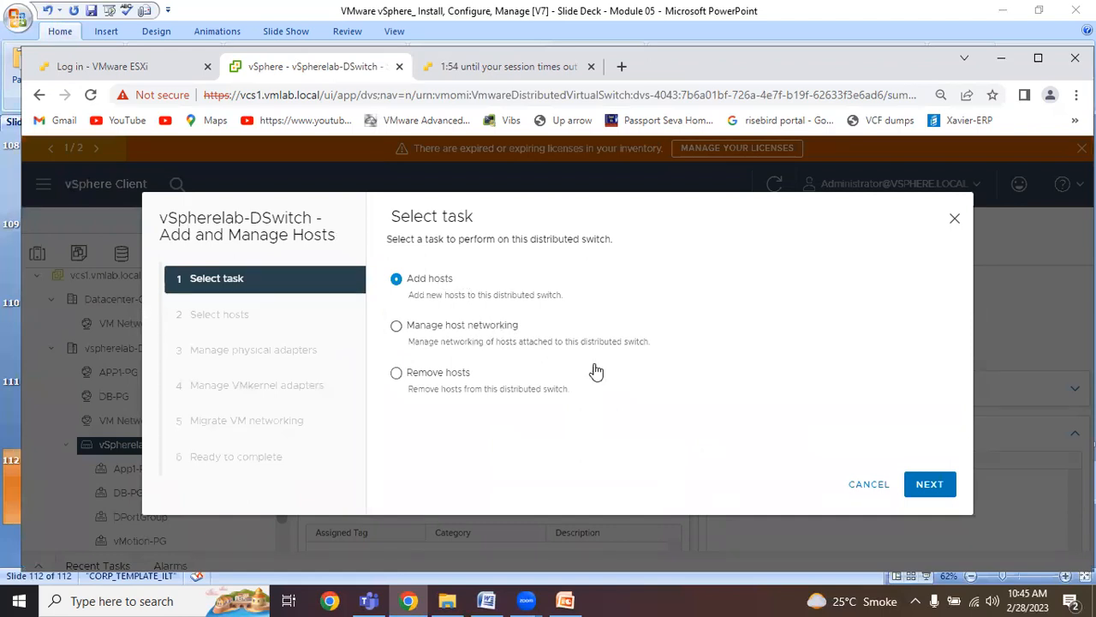
left_click(397, 328)
left_click(925, 490)
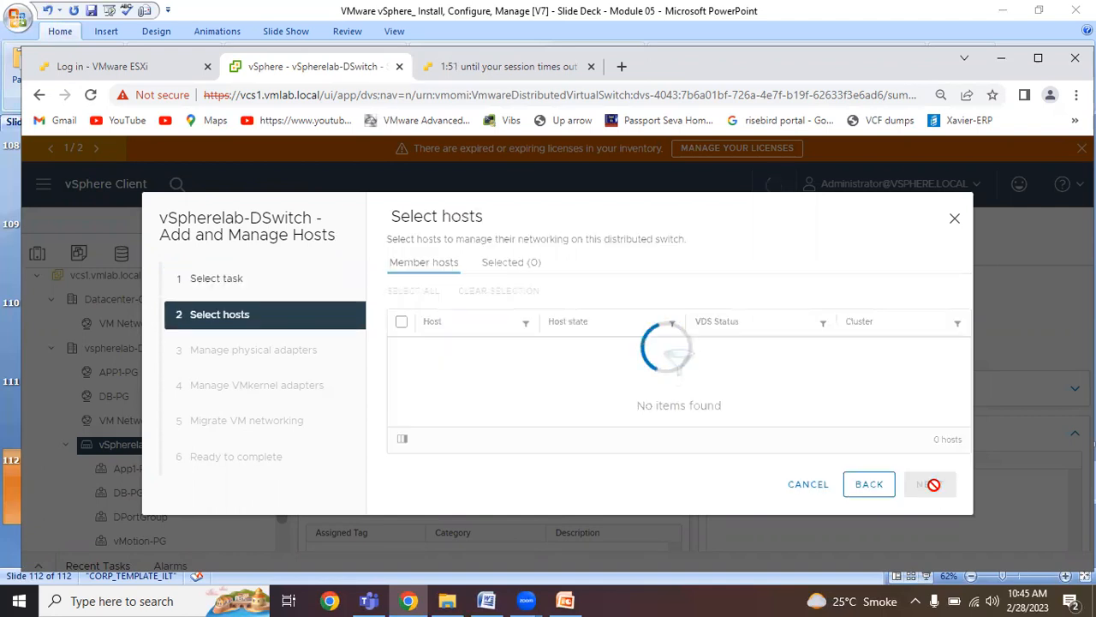